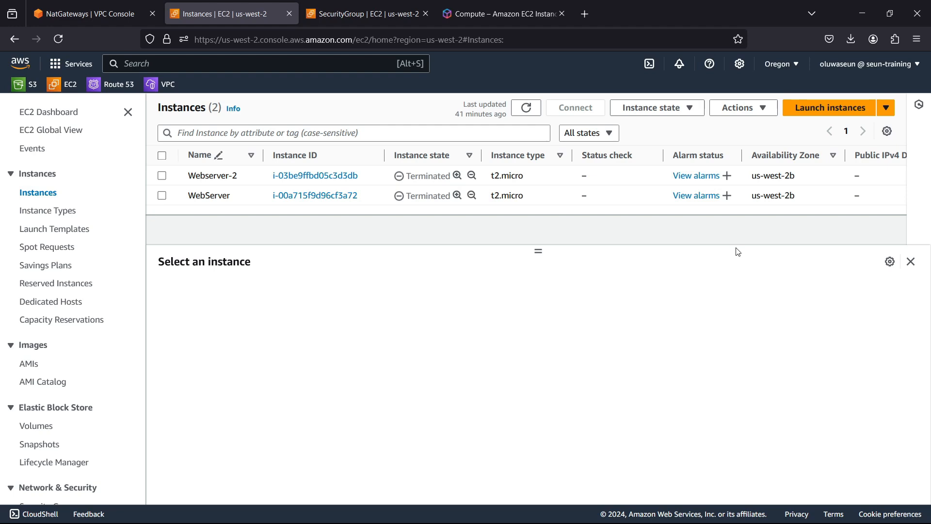
# In the security groups list, set the Name of the freedevops-sg group to freedevops-sg.
pyautogui.press('Tab')
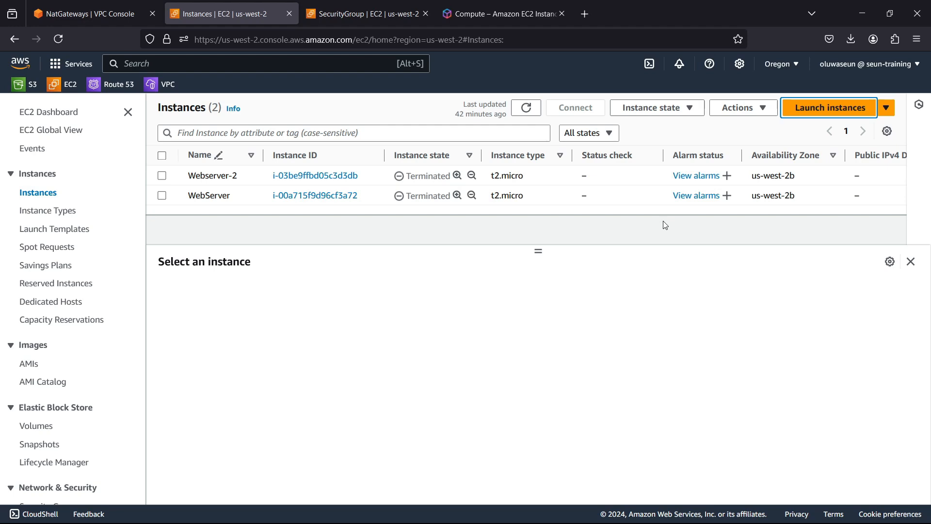
pyautogui.click(362, 8)
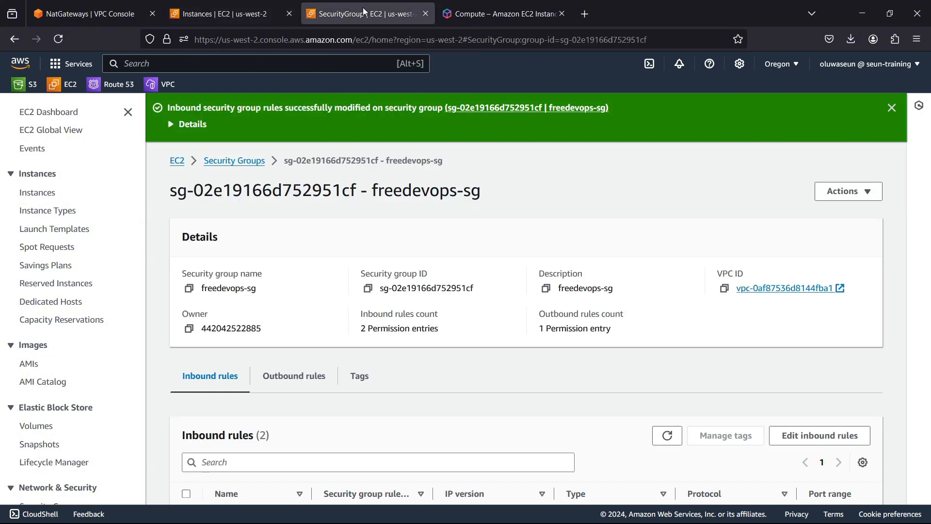
pyautogui.click(247, 161)
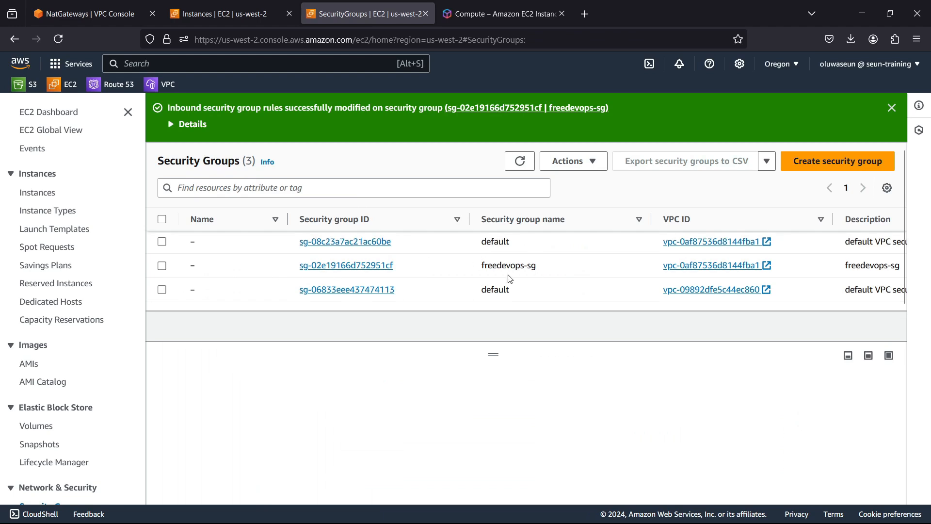
pyautogui.moveTo(481, 267); pyautogui.dragTo(540, 268)
pyautogui.hotkey('ctrl', 'c')
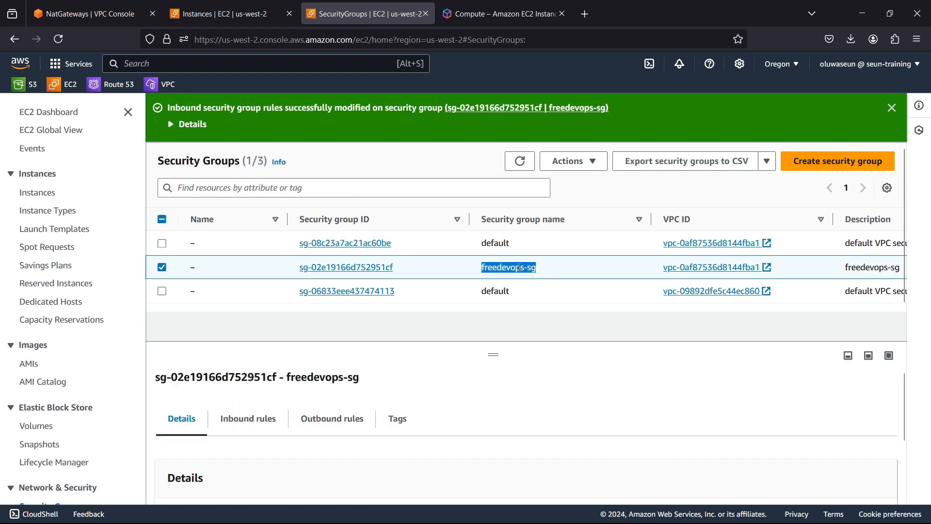
pyautogui.rightClick(519, 267)
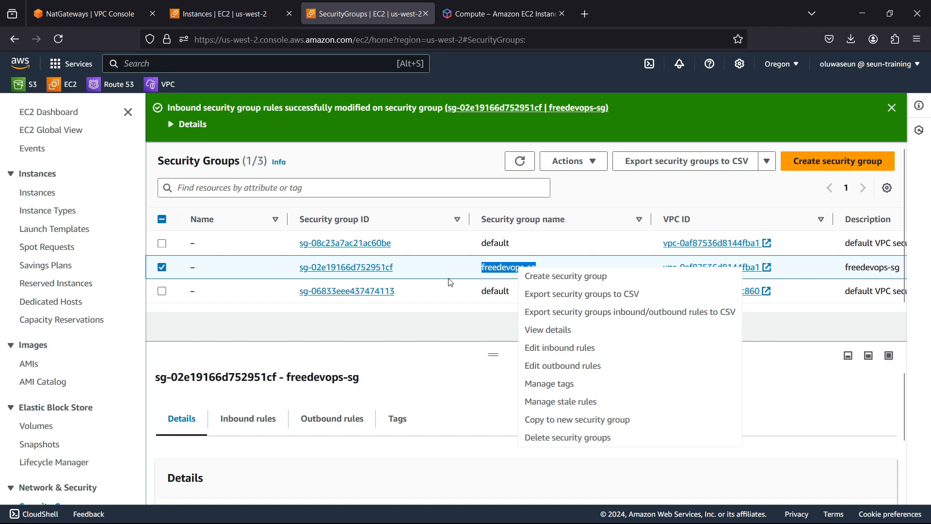
pyautogui.click(203, 267)
pyautogui.hotkey('ctrl', 'v')
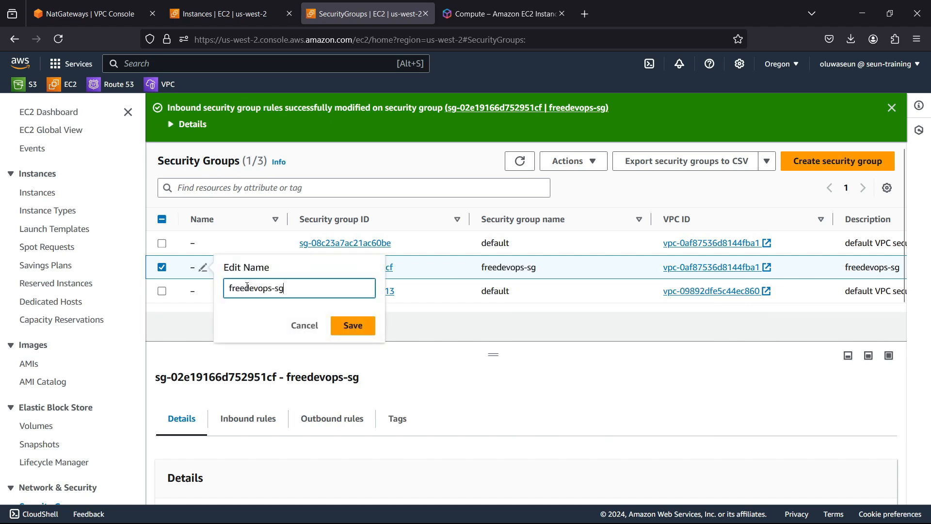
pyautogui.click(346, 321)
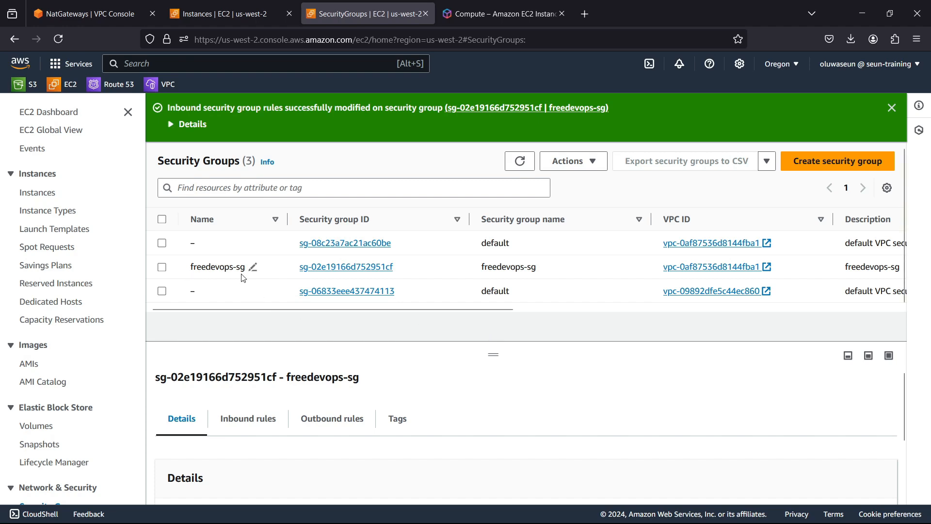
# Start creating a security group, using ALBSecurityGroup as both its name and description.
pyautogui.click(837, 161)
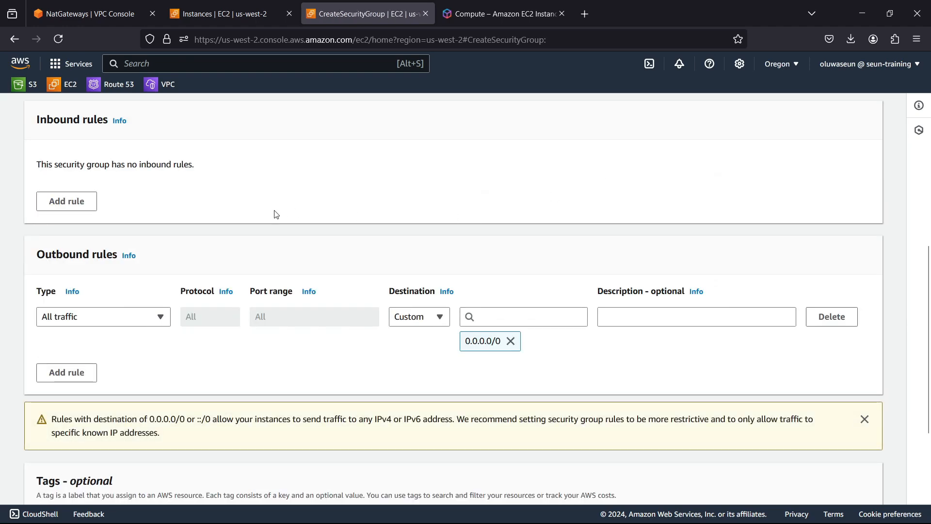
pyautogui.click(170, 255)
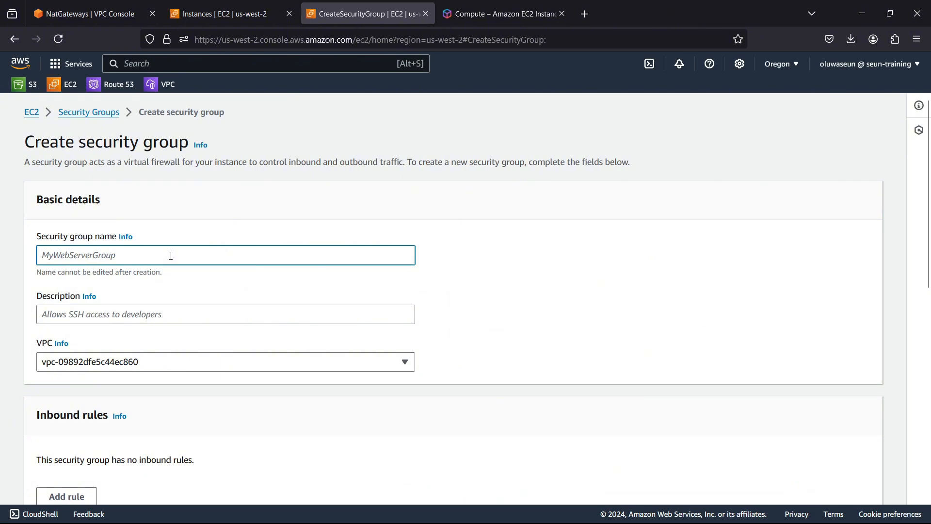
pyautogui.write('ALBS')
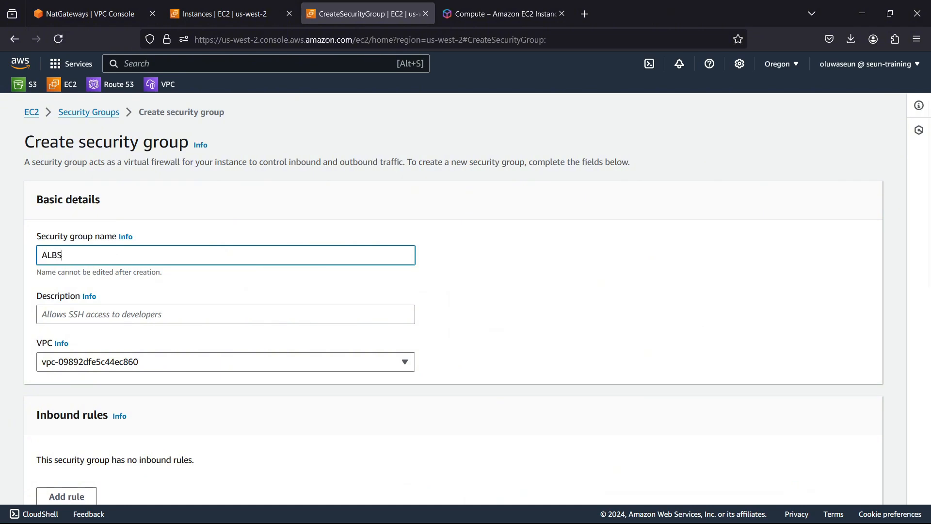
pyautogui.write('ecurityGroup')
pyautogui.hotkey('ctrl', 'a')
pyautogui.hotkey('ctrl', 'c')
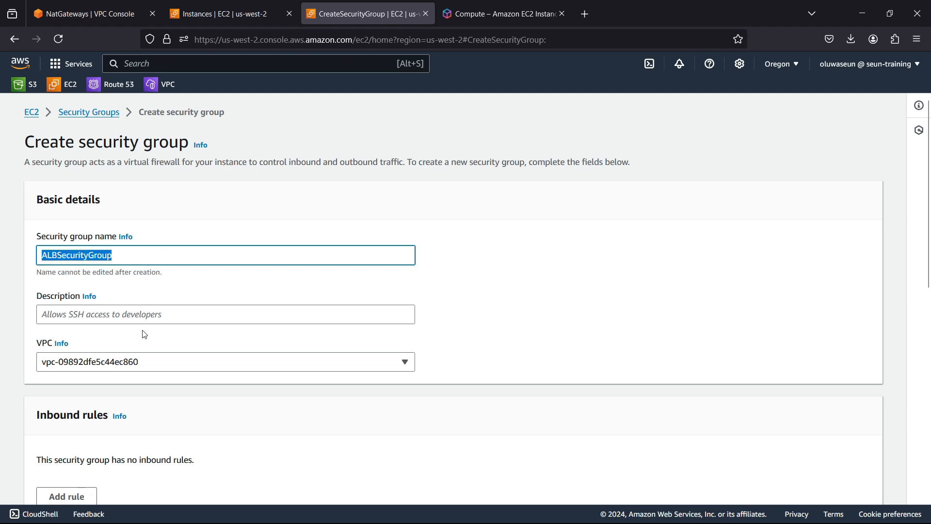
pyautogui.click(164, 314)
pyautogui.hotkey('ctrl', 'v')
# Assign the new security group to the VPC class-vpc.
pyautogui.scroll(-2, 214, 283)
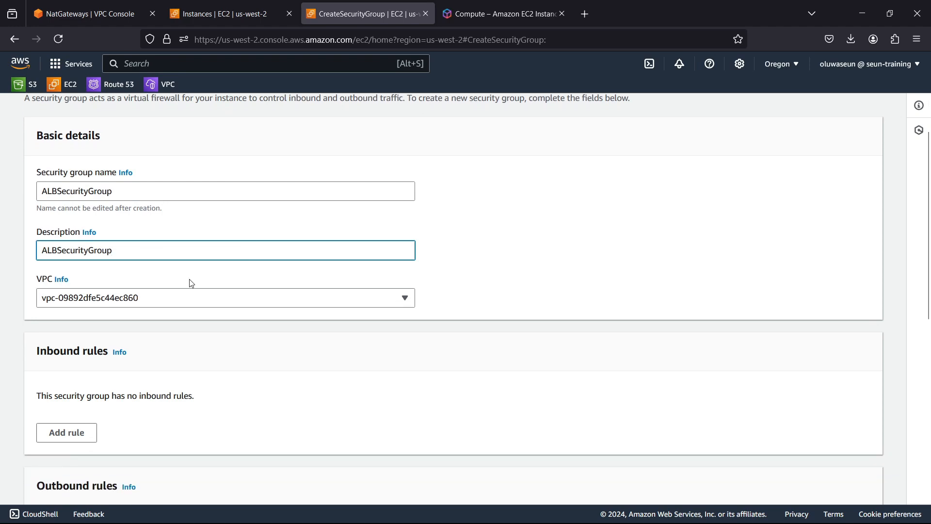
pyautogui.click(94, 301)
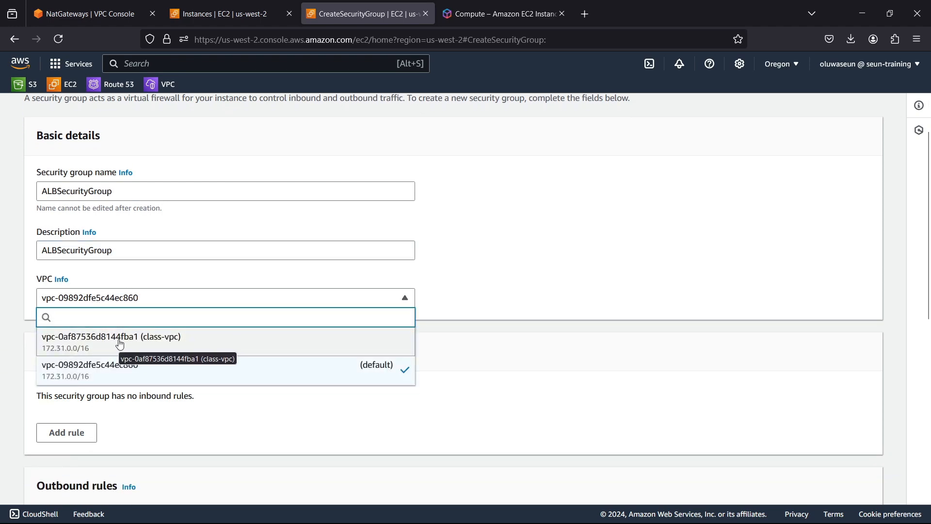
pyautogui.click(193, 340)
# Add an inbound rule to the new group allowing HTTP from Anywhere-IPv4 (0.0.0.0/0).
pyautogui.scroll(-1, 203, 334)
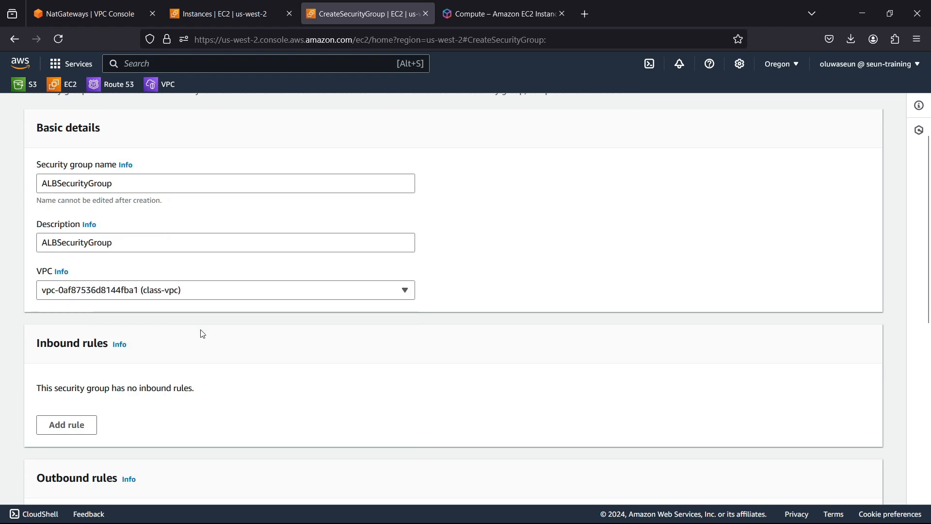
pyautogui.scroll(-2, 203, 333)
pyautogui.click(77, 311)
pyautogui.click(115, 291)
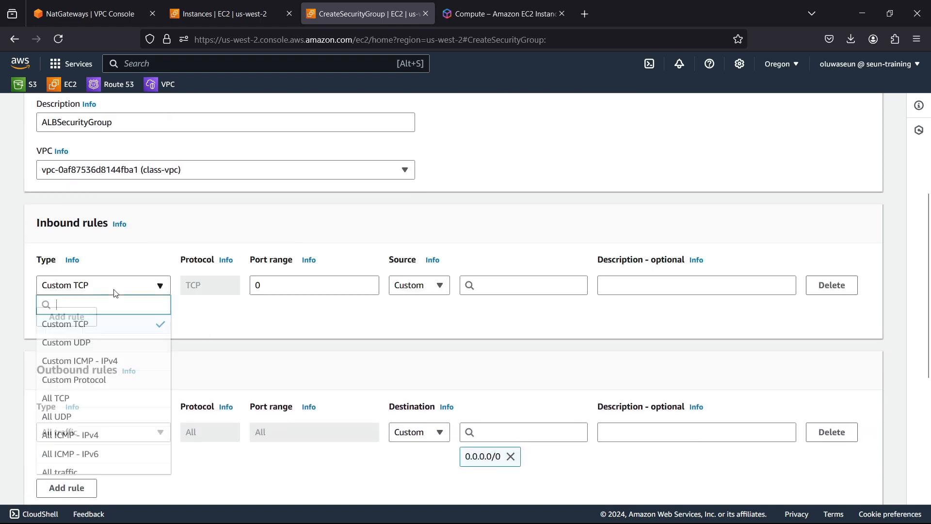
pyautogui.scroll(-5, 110, 347)
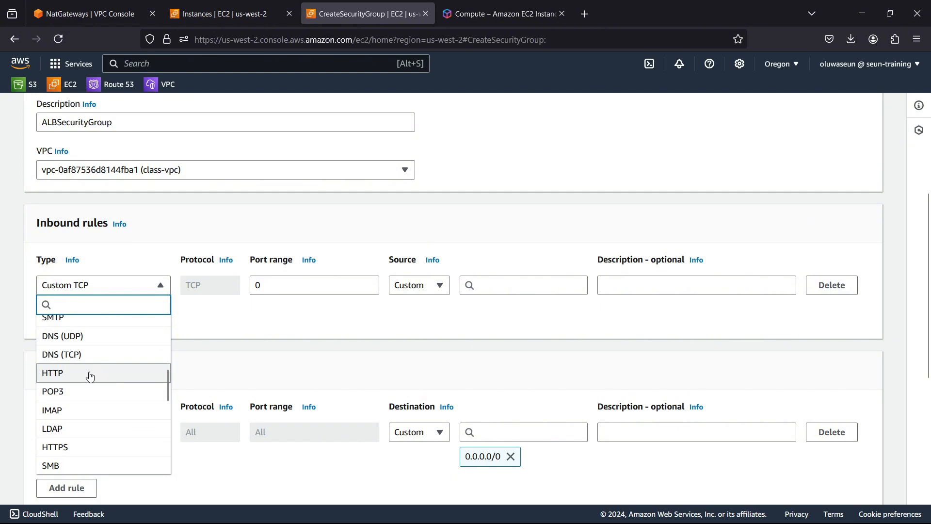
pyautogui.click(90, 376)
pyautogui.click(439, 288)
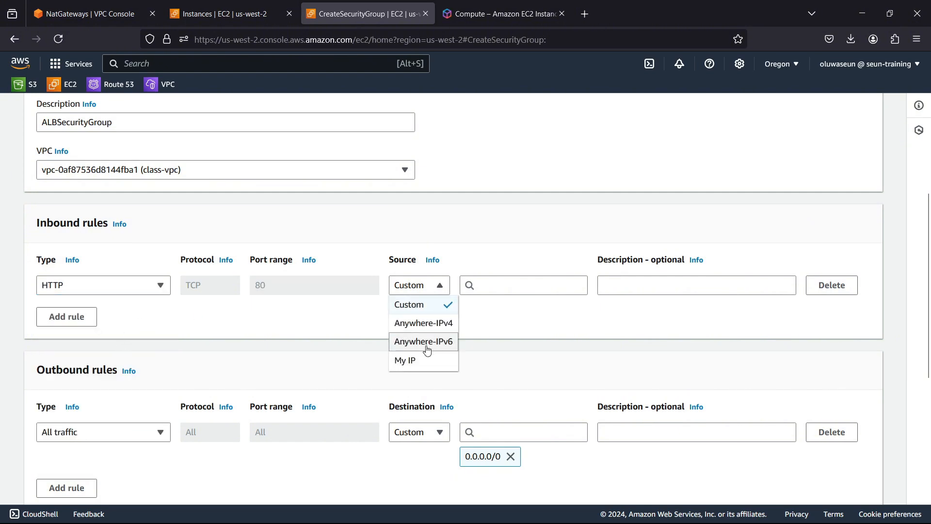
pyautogui.click(499, 287)
pyautogui.click(497, 325)
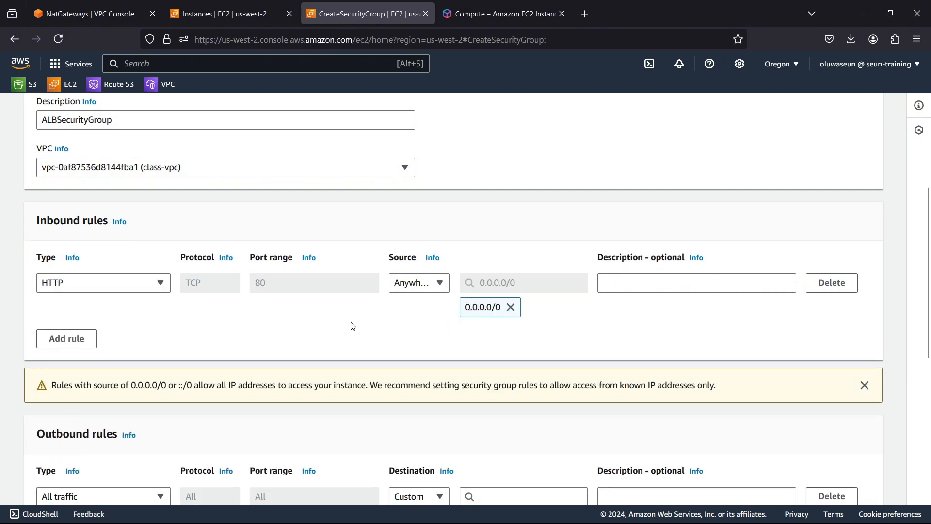
# Add a second inbound rule allowing HTTPS from Anywhere-IPv4 (0.0.0.0/0).
pyautogui.scroll(-2, 353, 326)
pyautogui.click(66, 277)
pyautogui.click(103, 275)
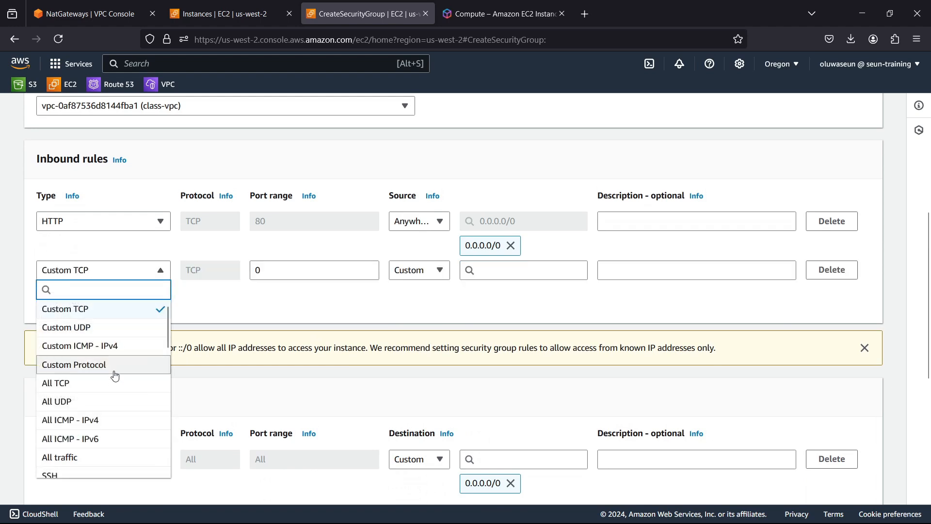
pyautogui.scroll(-5, 114, 376)
pyautogui.click(96, 369)
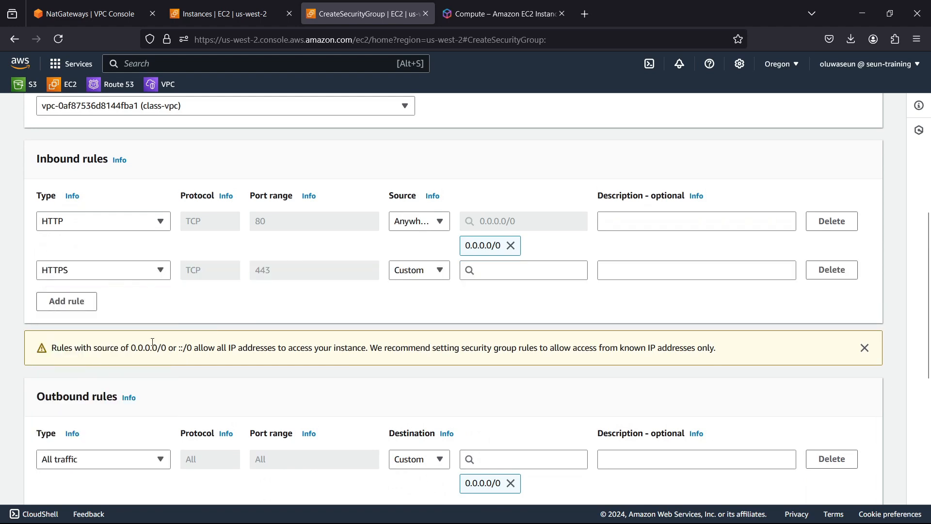
pyautogui.click(465, 276)
pyautogui.click(529, 314)
pyautogui.scroll(1, 350, 310)
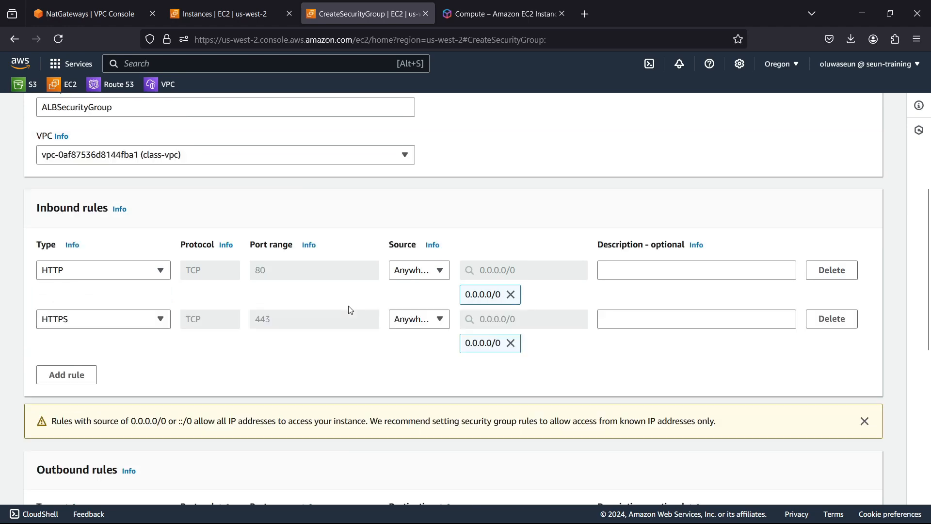
# Add a tag with key Name and value ALBSecurityGroup, and create the security group.
pyautogui.scroll(4, 350, 310)
pyautogui.click(137, 261)
pyautogui.doubleClick(137, 261)
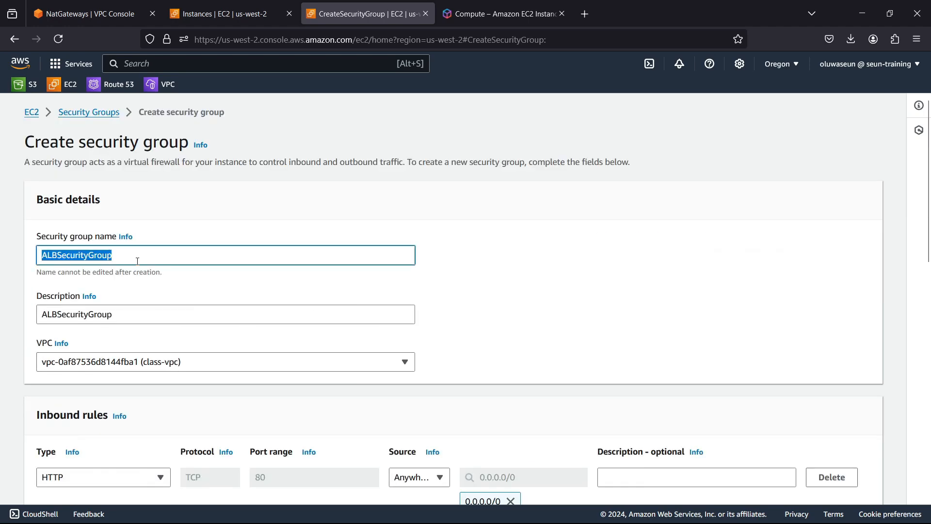
pyautogui.scroll(-10, 138, 261)
pyautogui.click(92, 427)
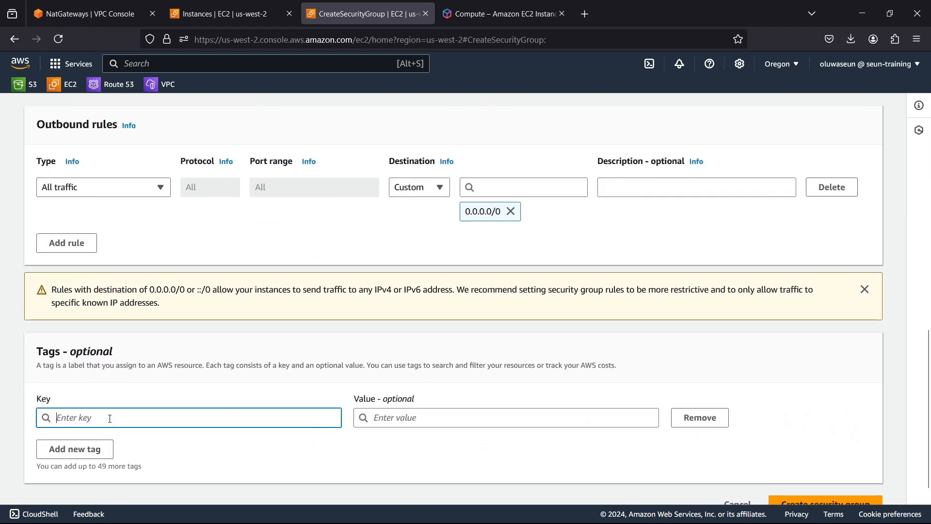
pyautogui.write('Name')
pyautogui.press('Tab')
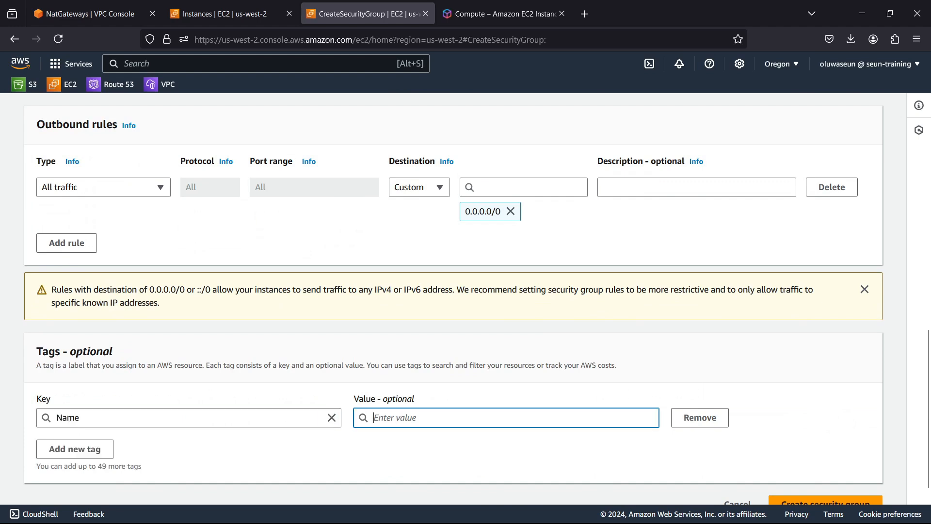
pyautogui.hotkey('ctrl', 'v')
pyautogui.scroll(-1, 156, 407)
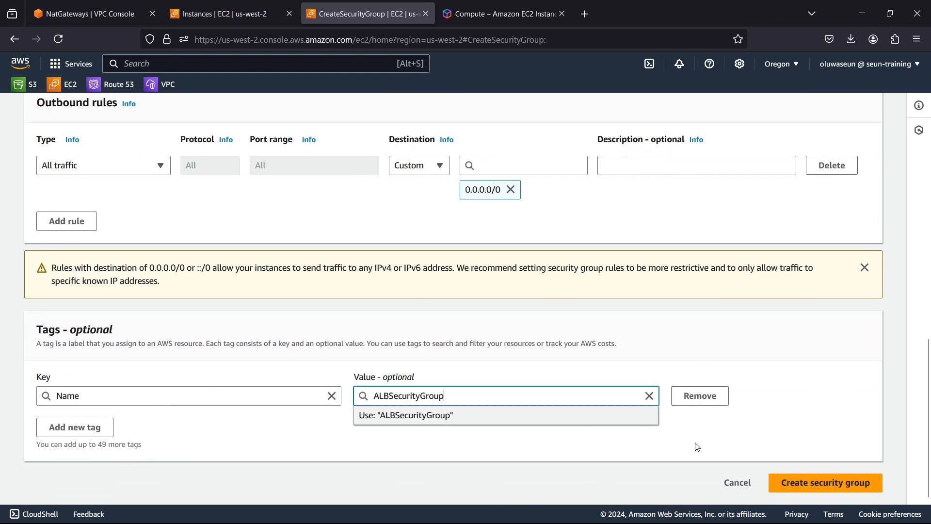
pyautogui.click(807, 487)
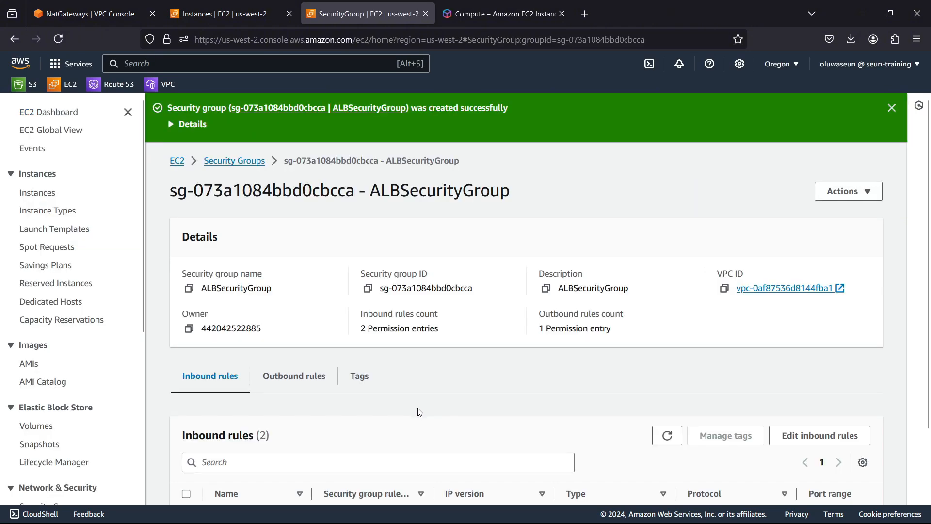
# Open the inbound rules of freedevops-sg for editing and delete its HTTP rule.
pyautogui.click(225, 162)
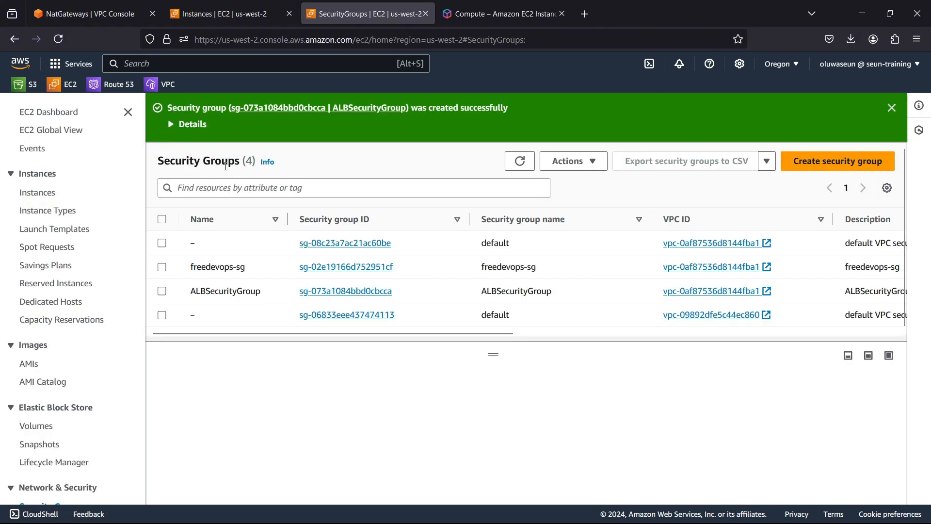
pyautogui.click(208, 268)
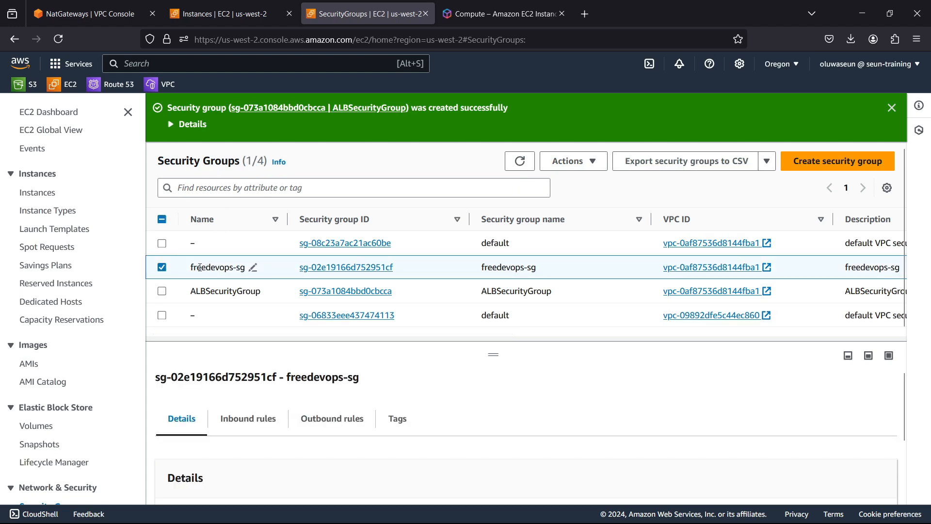
pyautogui.click(251, 418)
pyautogui.scroll(-3, 630, 409)
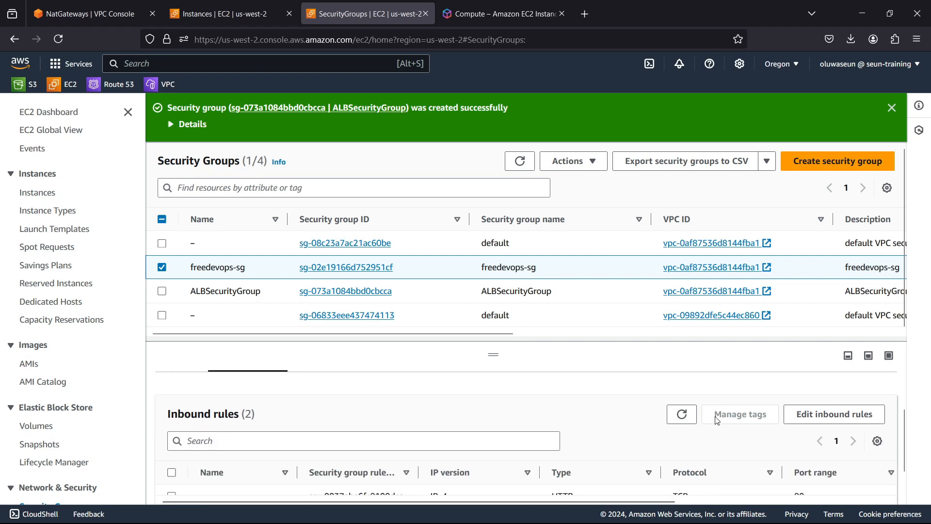
pyautogui.click(832, 415)
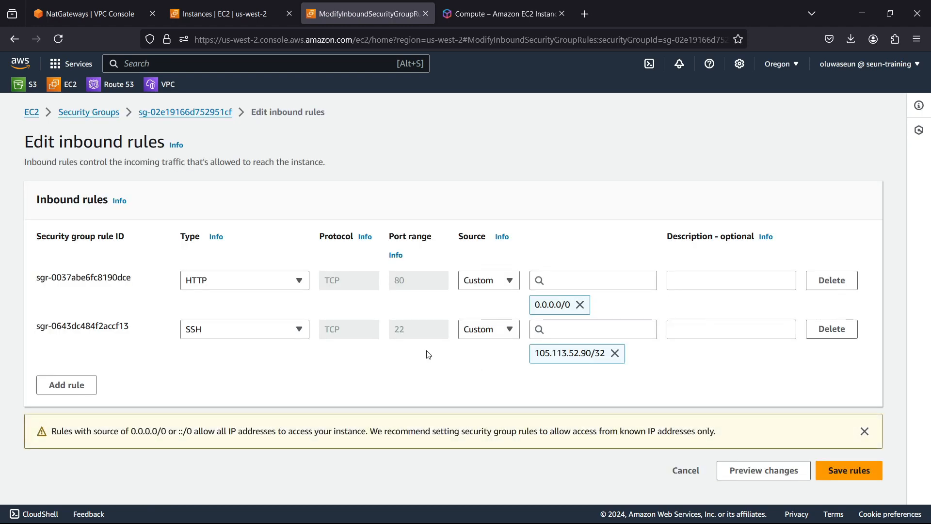
pyautogui.click(817, 282)
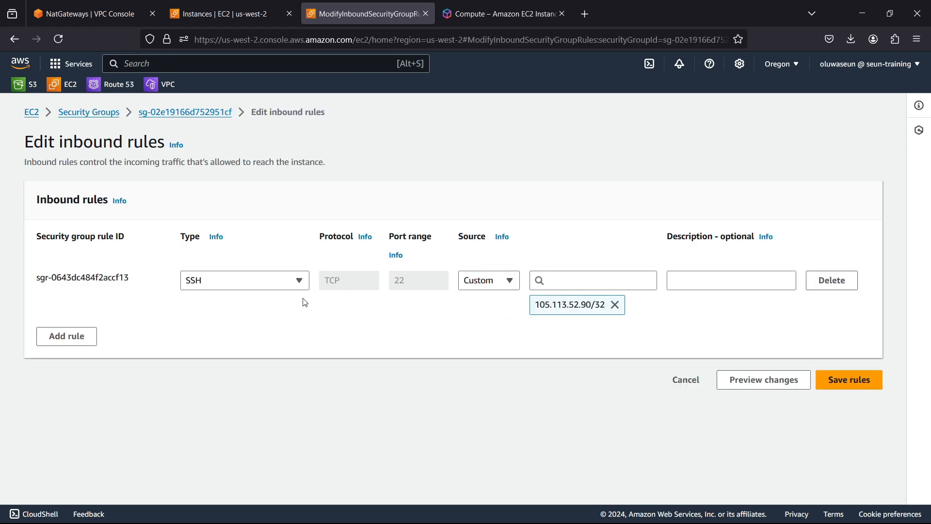
# Add an inbound rule to freedevops-sg allowing HTTP with ALBSecurityGroup as its custom source.
pyautogui.click(81, 338)
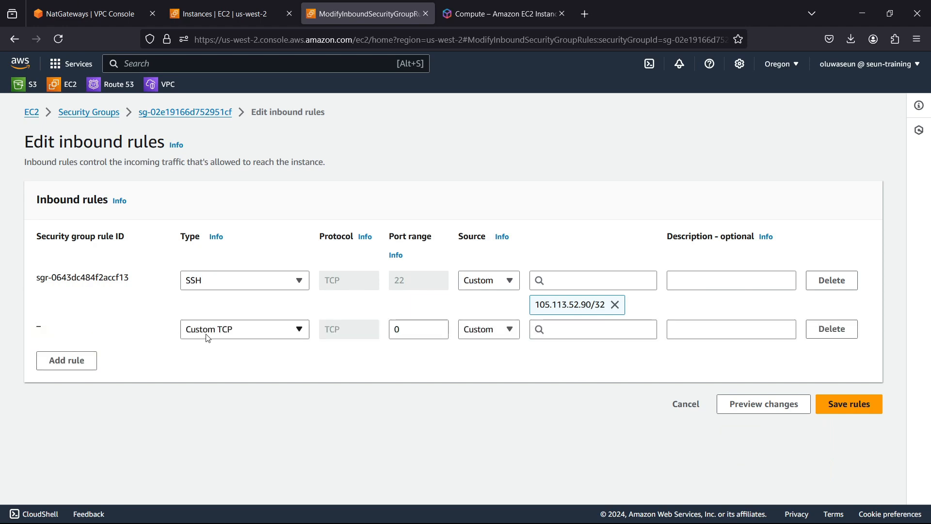
pyautogui.click(234, 329)
pyautogui.scroll(-3, 228, 256)
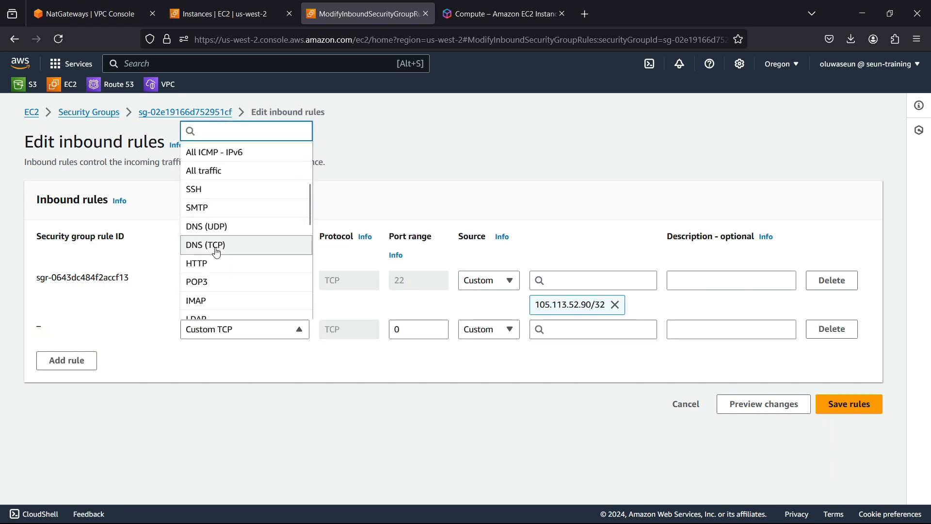
pyautogui.click(218, 265)
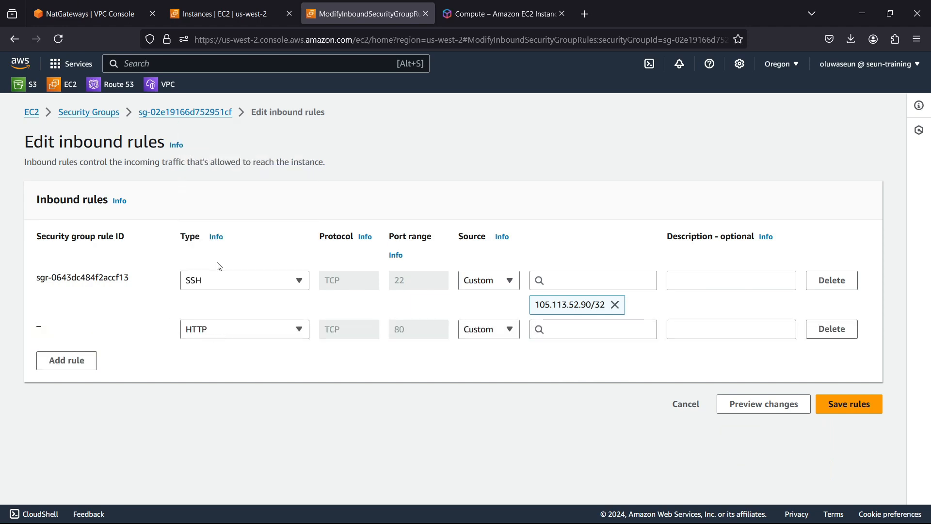
pyautogui.click(491, 334)
pyautogui.click(492, 332)
pyautogui.click(549, 330)
pyautogui.scroll(-5, 590, 376)
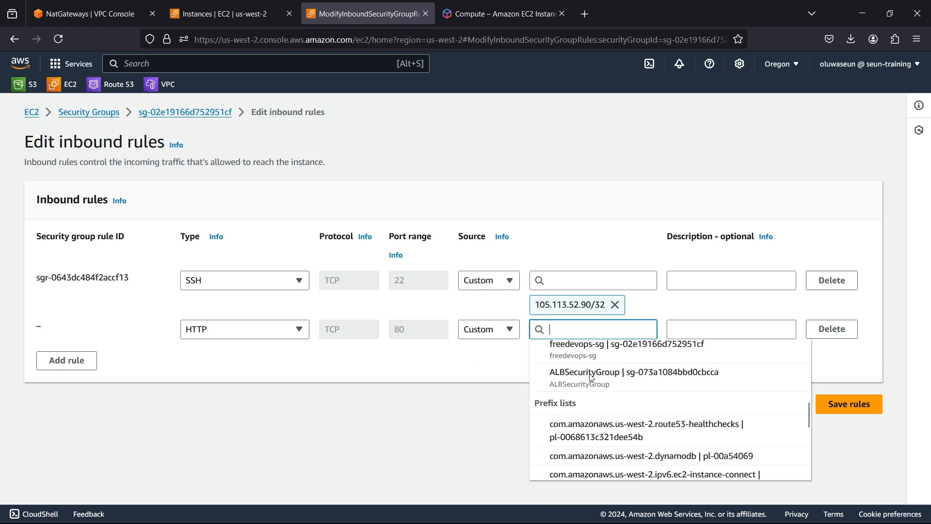
pyautogui.scroll(2, 590, 377)
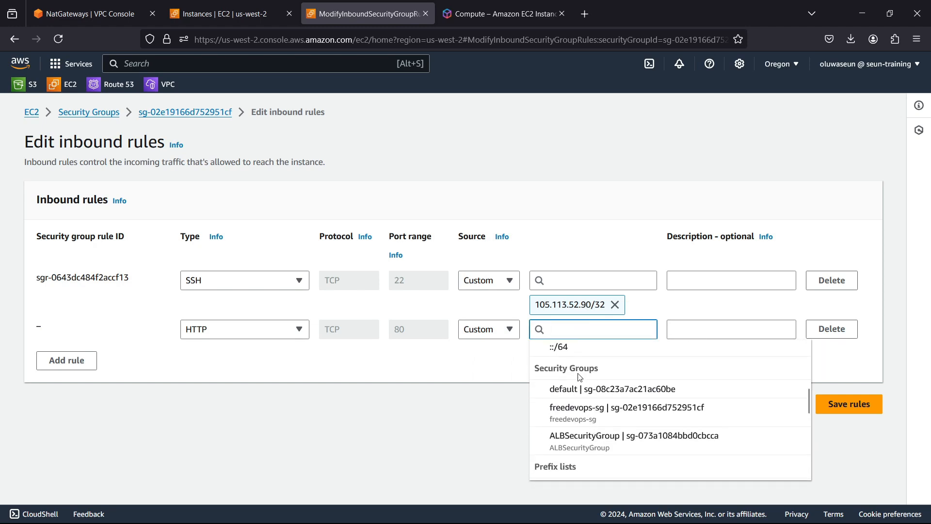
pyautogui.click(579, 447)
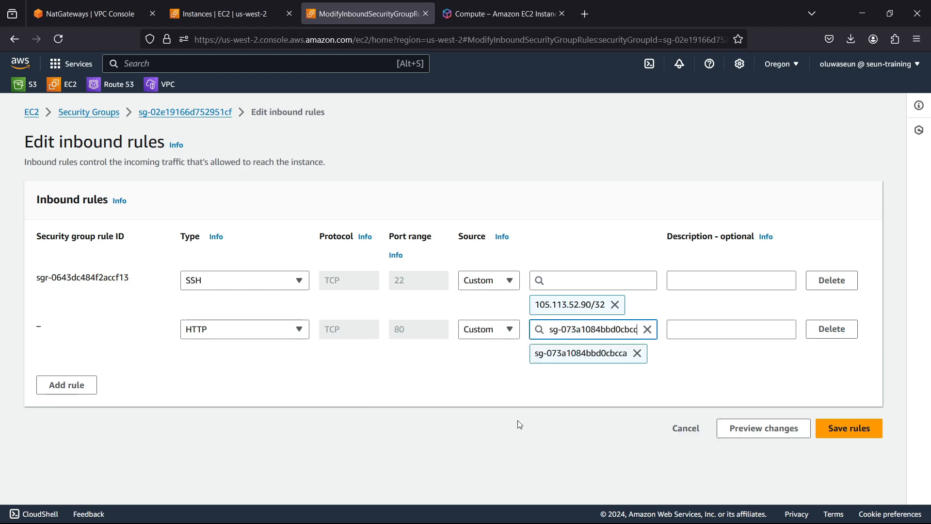
# Add another inbound rule allowing HTTPS with ALBSecurityGroup as its custom source, and save the rules.
pyautogui.click(80, 384)
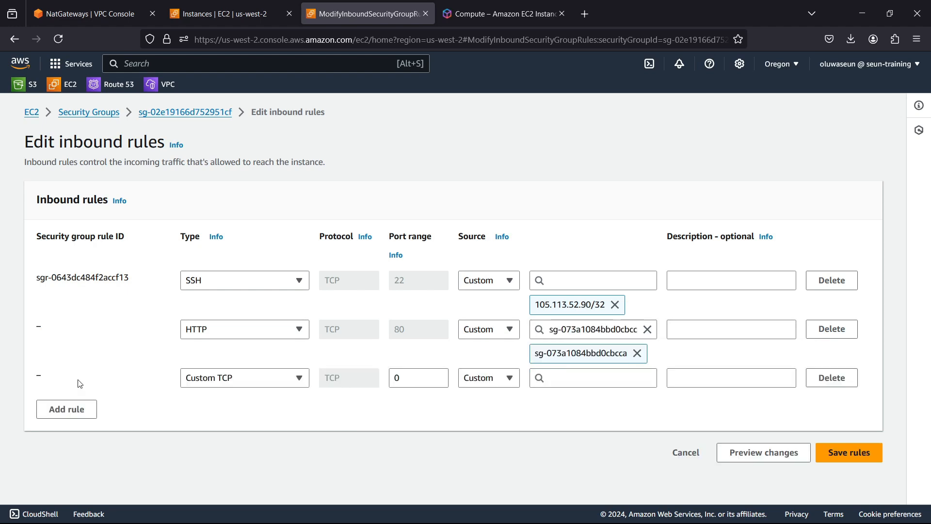
pyautogui.click(245, 377)
pyautogui.scroll(-3, 246, 315)
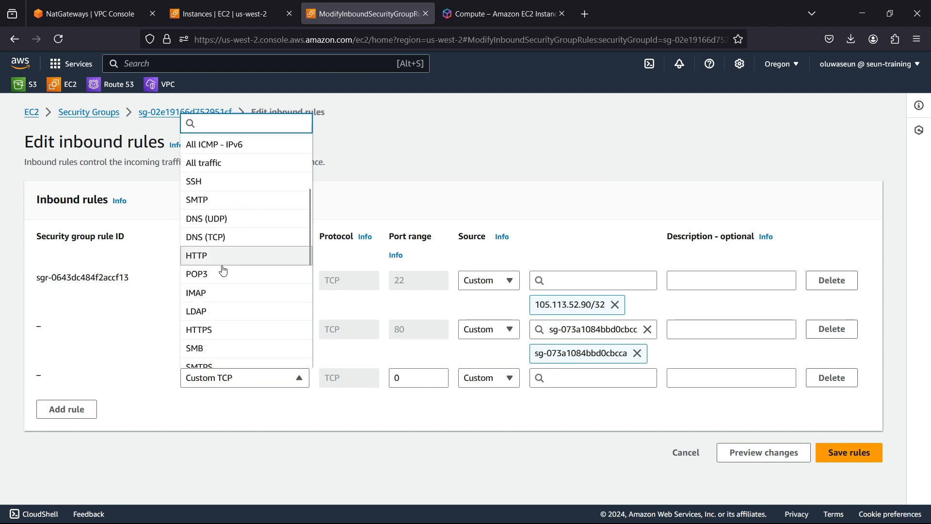
pyautogui.scroll(-4, 222, 273)
pyautogui.scroll(2, 218, 239)
pyautogui.click(208, 267)
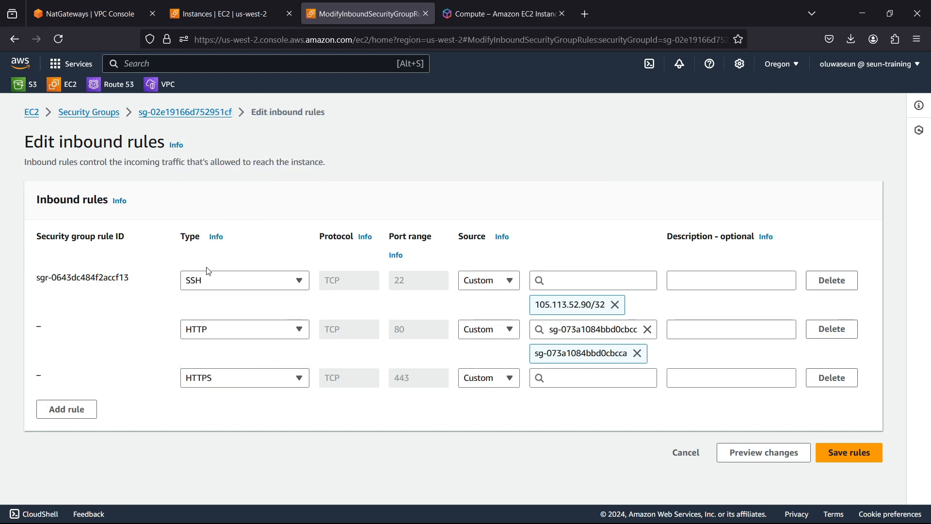
pyautogui.click(600, 380)
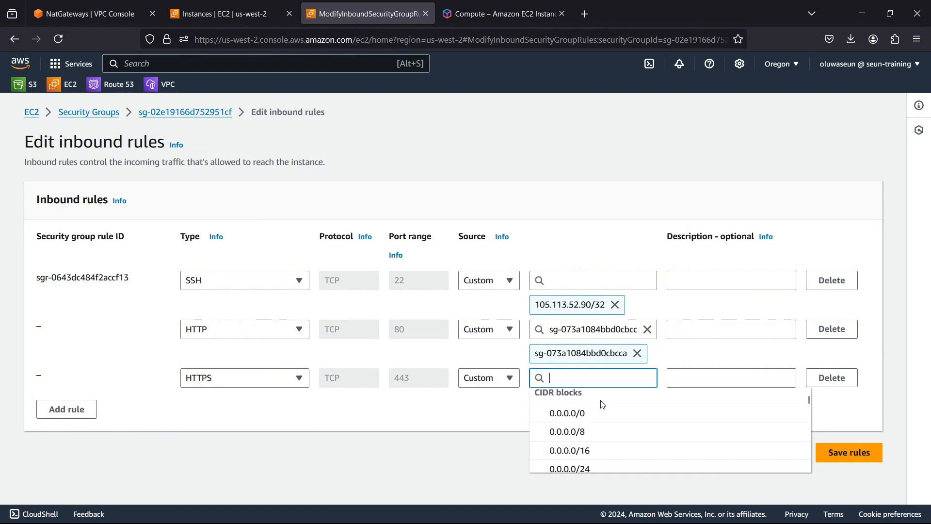
pyautogui.scroll(-3, 601, 401)
pyautogui.scroll(-1, 602, 404)
pyautogui.click(598, 429)
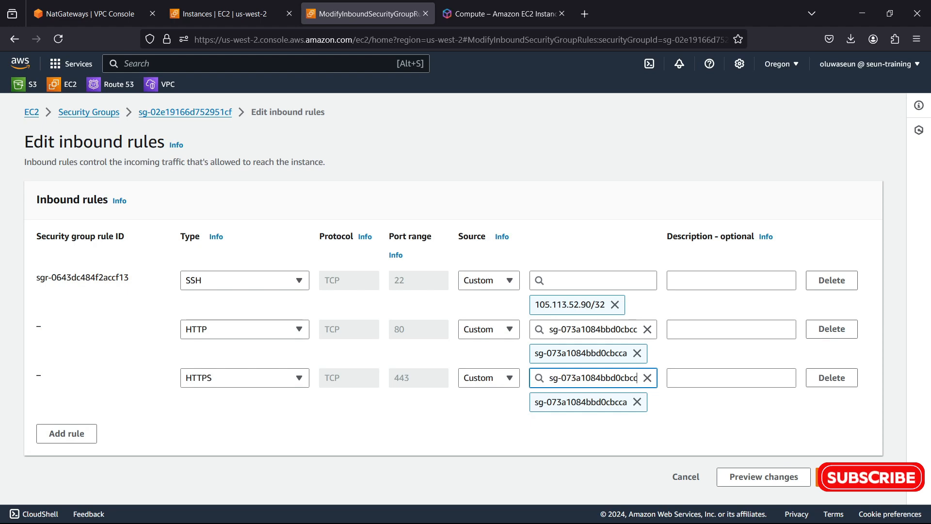
pyautogui.click(849, 477)
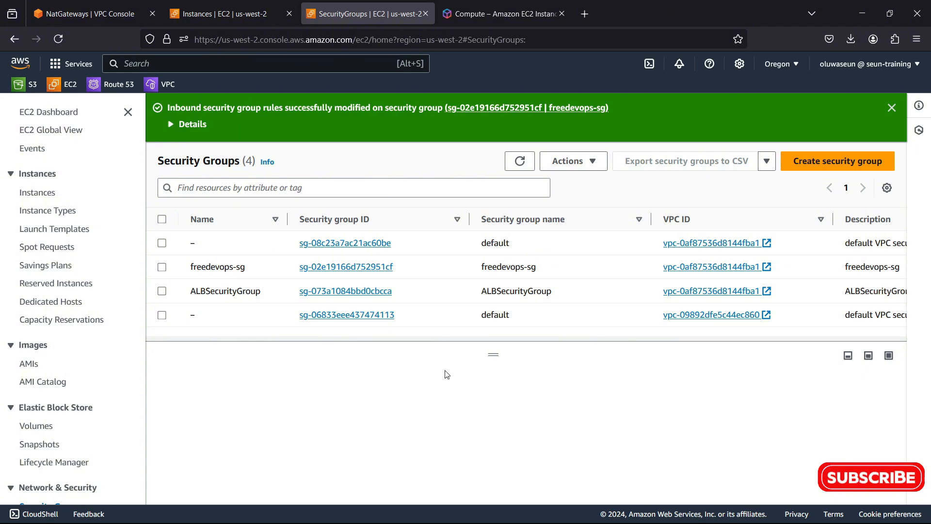
# Review the inbound rules of ALBSecurityGroup, including their ports and sources.
pyautogui.click(248, 293)
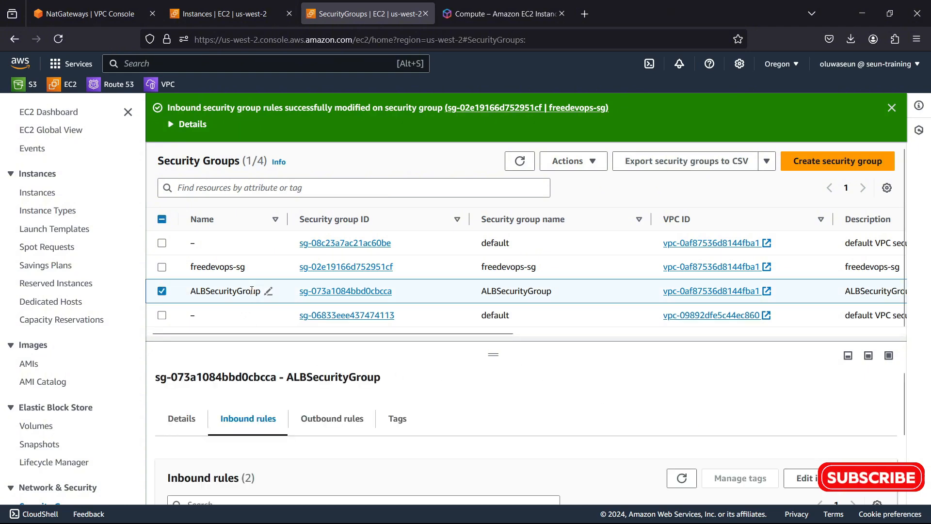
pyautogui.moveTo(493, 356); pyautogui.dragTo(493, 272)
pyautogui.scroll(-1, 503, 356)
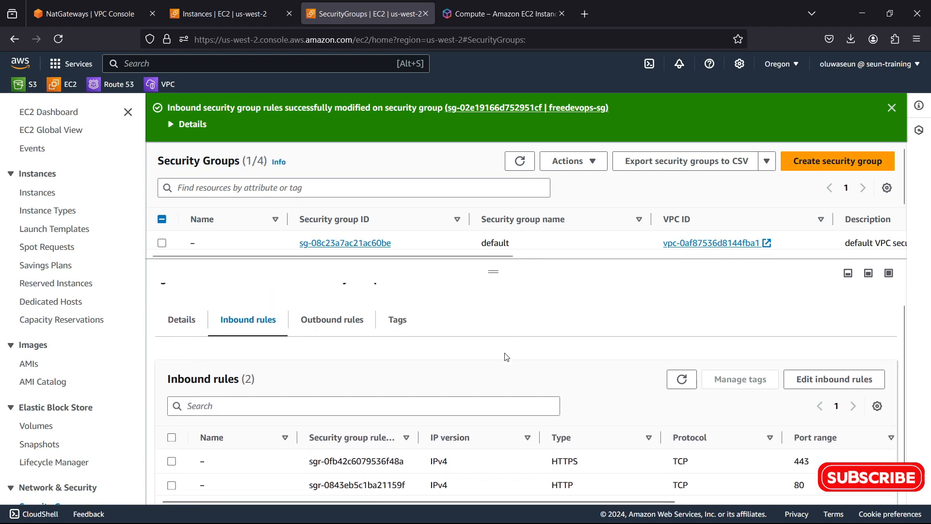
pyautogui.moveTo(474, 495); pyautogui.dragTo(636, 493)
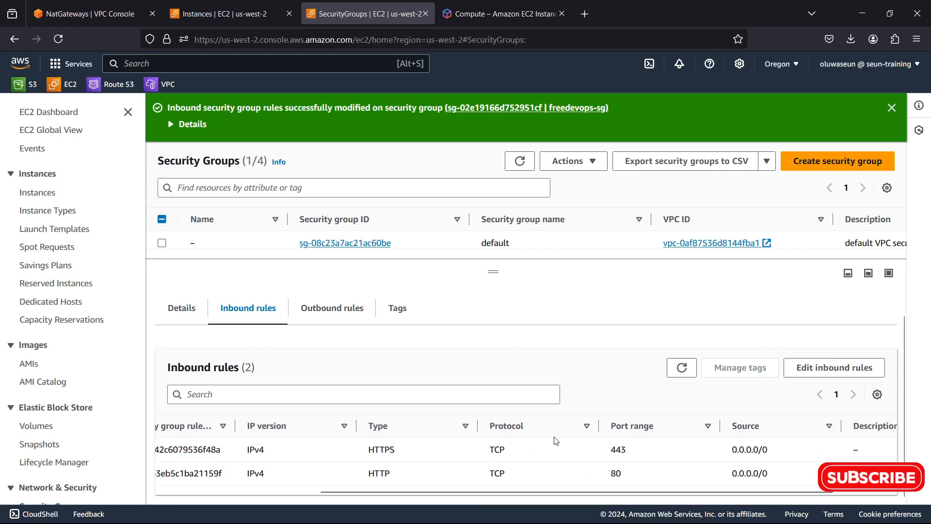
# Start a new NAT gateway in the VPC console, named class-natgw and placed in class-subnet-b-public.
pyautogui.click(237, 14)
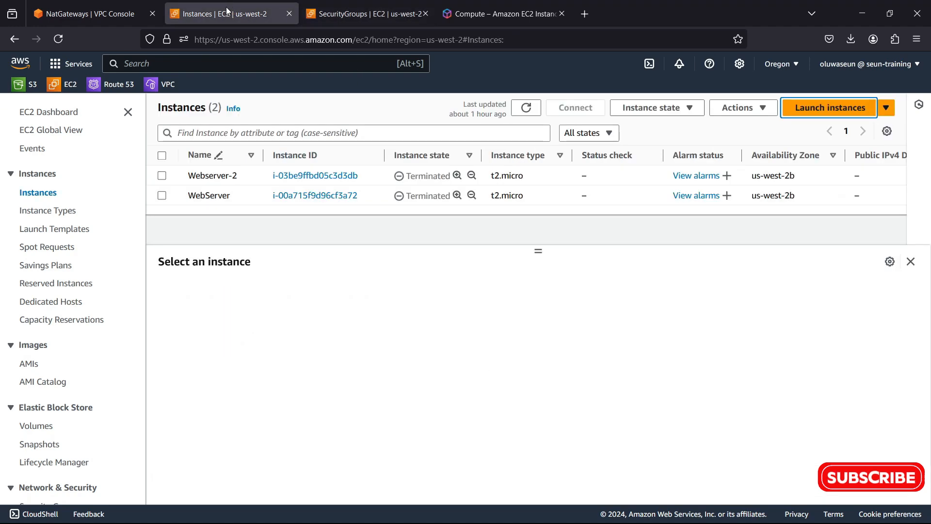
pyautogui.click(114, 10)
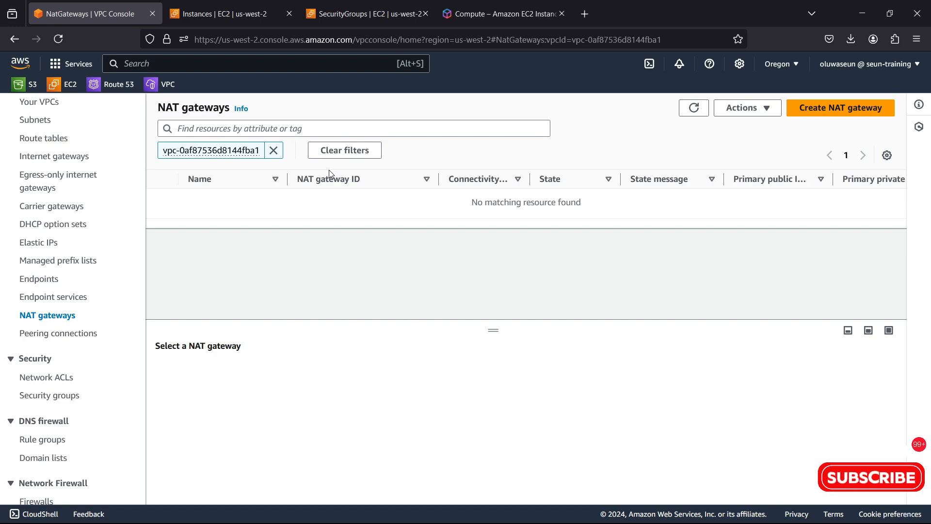
pyautogui.click(829, 108)
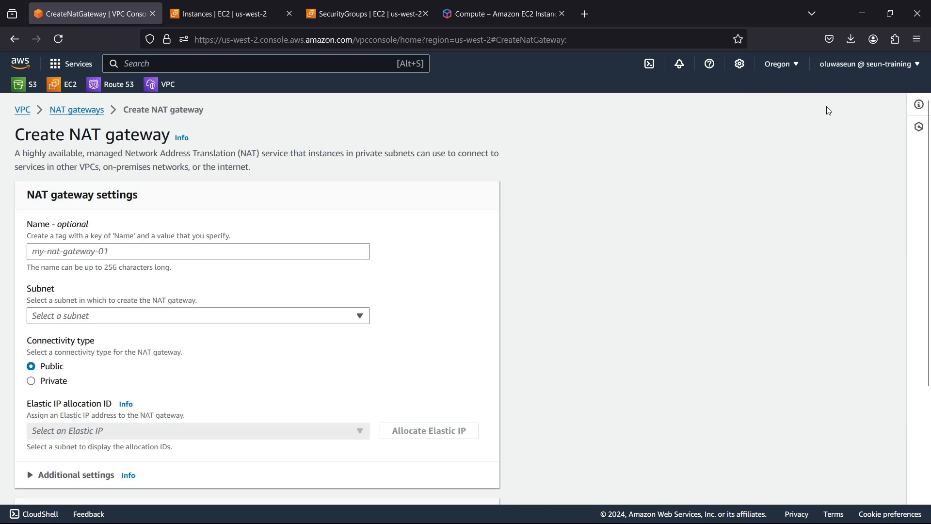
pyautogui.click(337, 246)
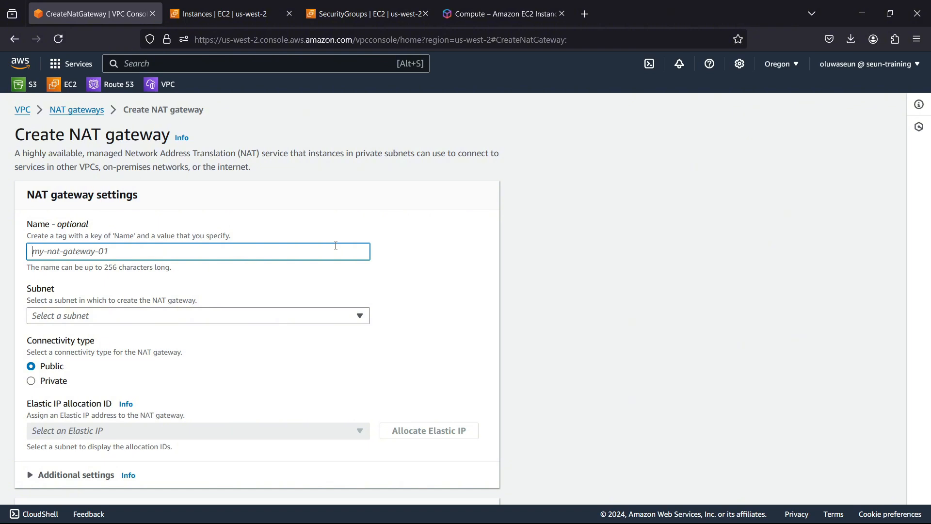
pyautogui.write('class')
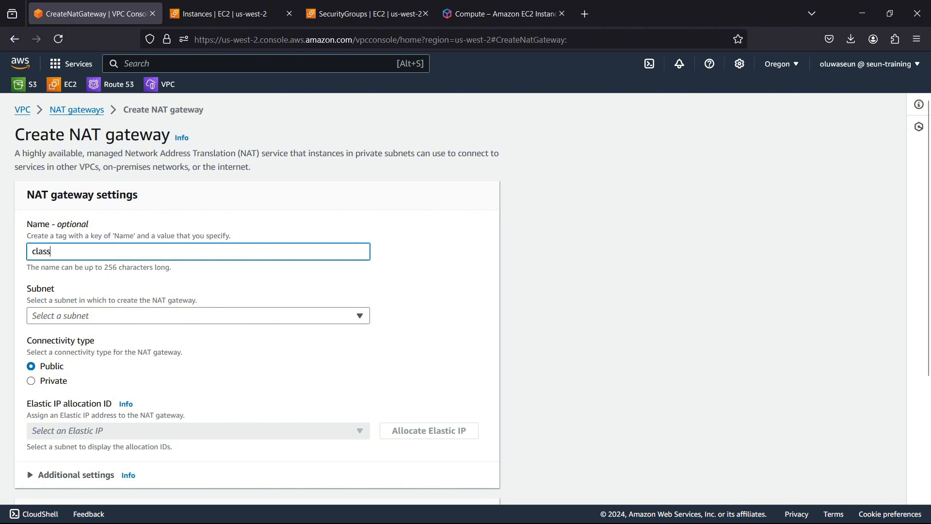
pyautogui.write('-natgw')
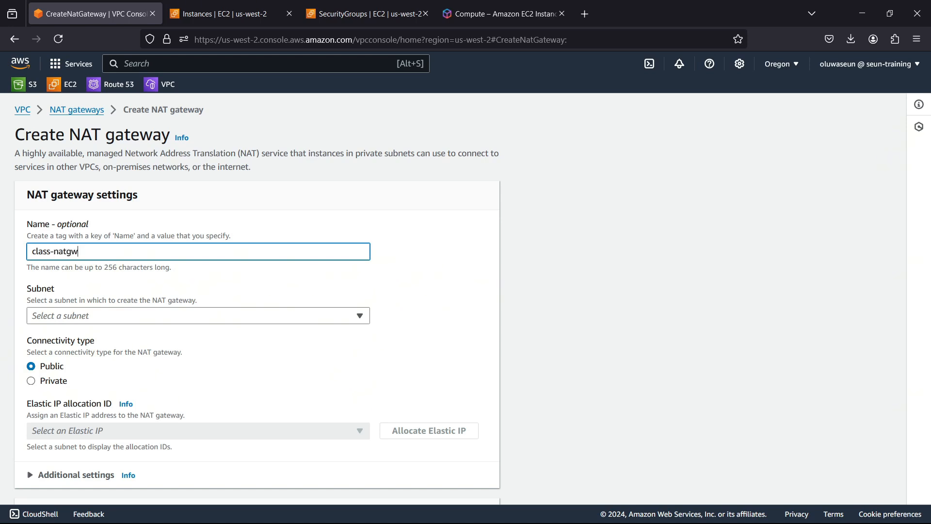
pyautogui.scroll(-3, 336, 257)
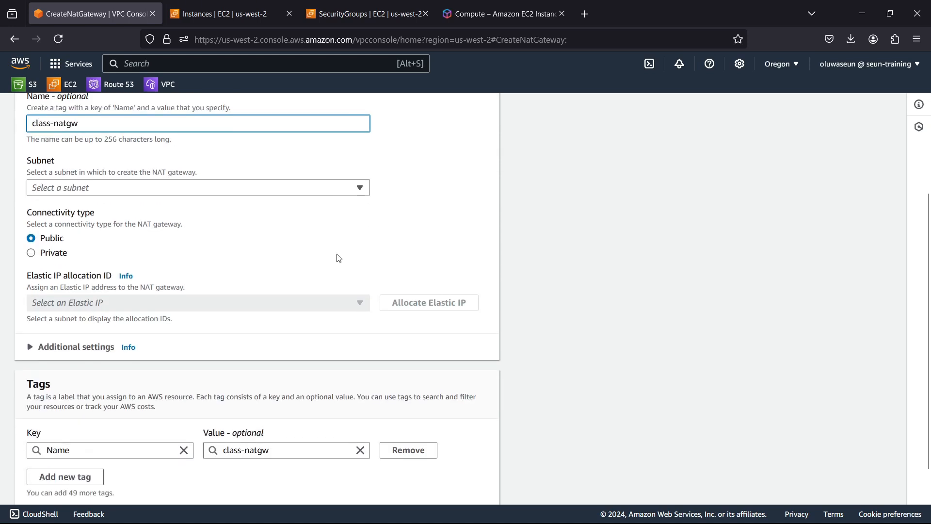
pyautogui.click(80, 187)
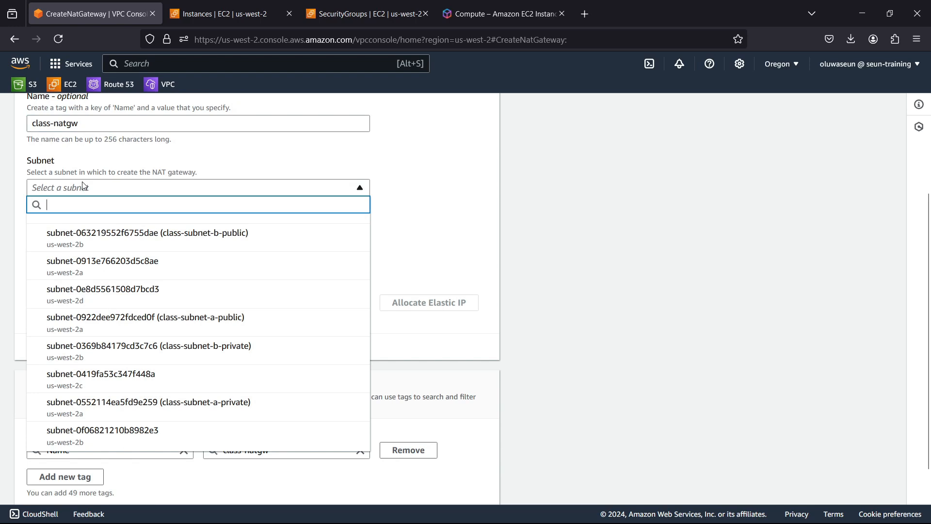
pyautogui.click(113, 240)
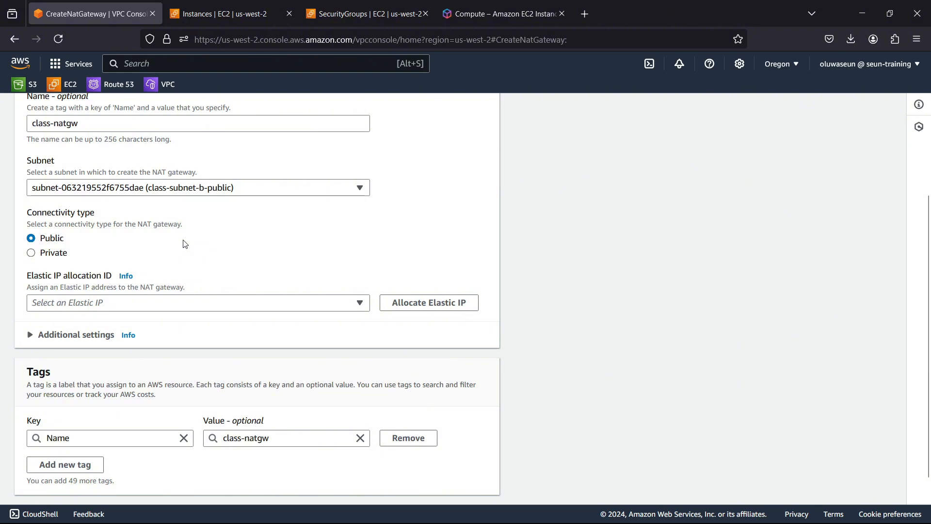
# Allocate an Elastic IP for the NAT gateway and create the gateway.
pyautogui.click(199, 301)
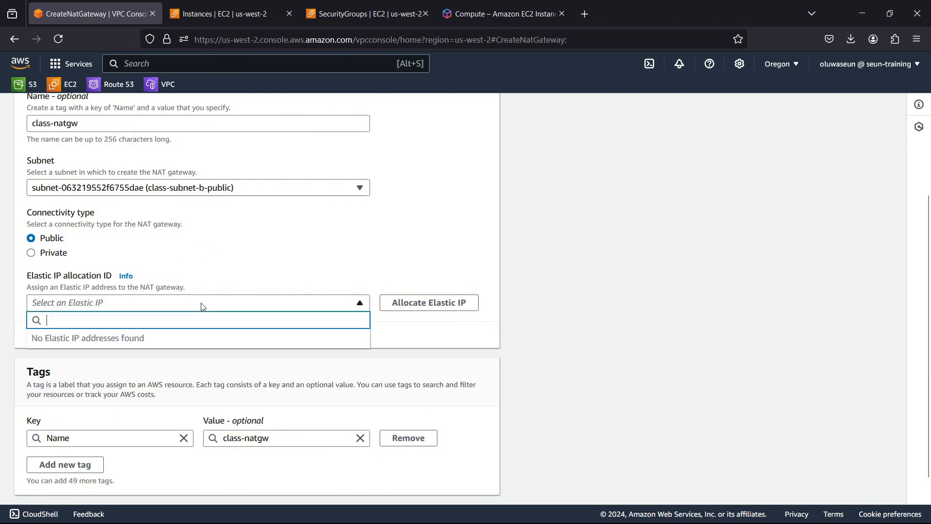
pyautogui.click(202, 304)
pyautogui.click(416, 309)
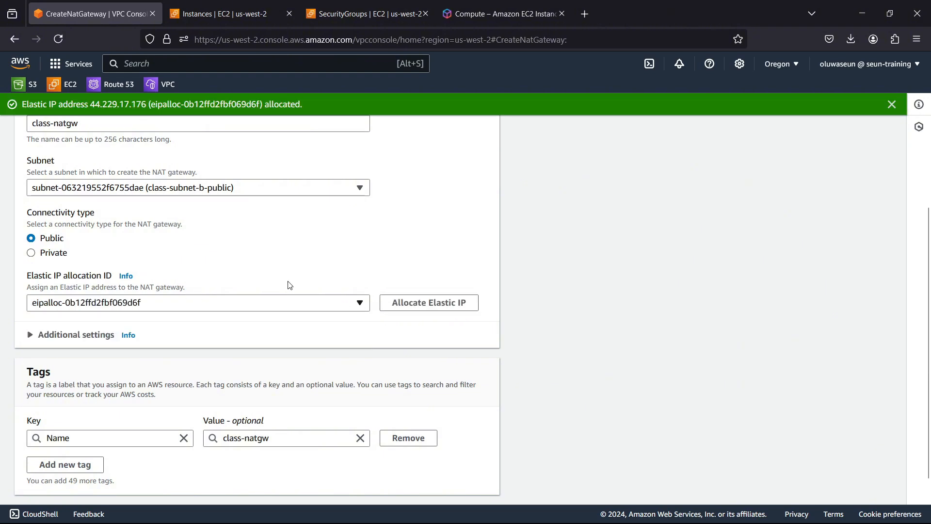
pyautogui.scroll(-1, 289, 285)
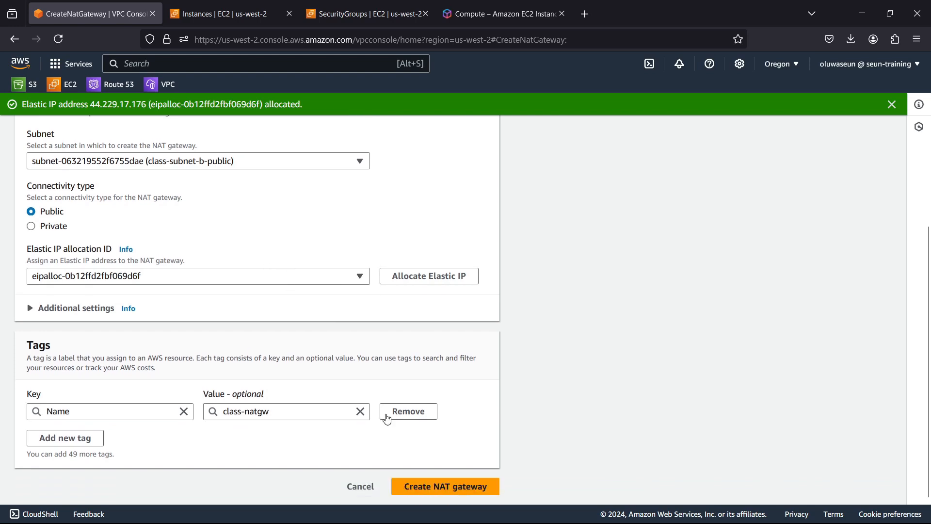
pyautogui.click(457, 492)
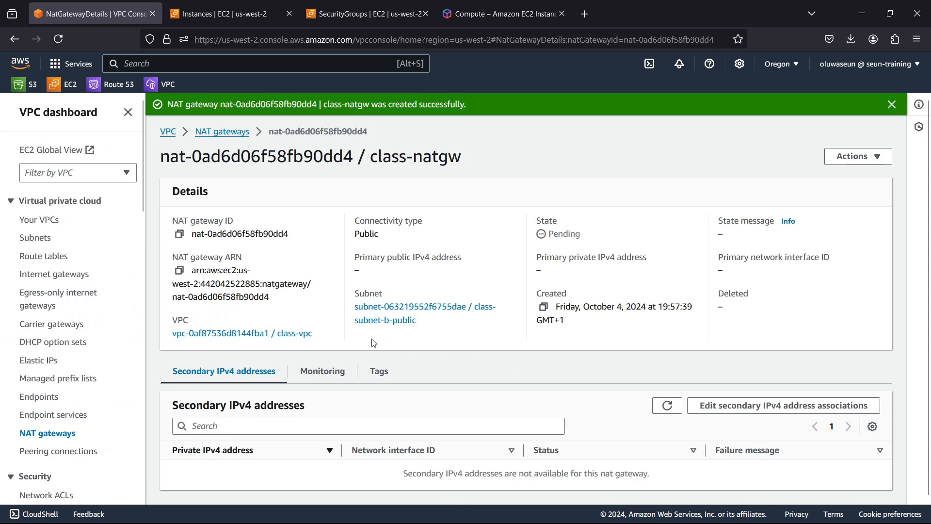
# Edit the routes of class-private-rt, set the 0.0.0.0/0 route's target to the class-natgw NAT gateway, and save the changes.
pyautogui.click(44, 257)
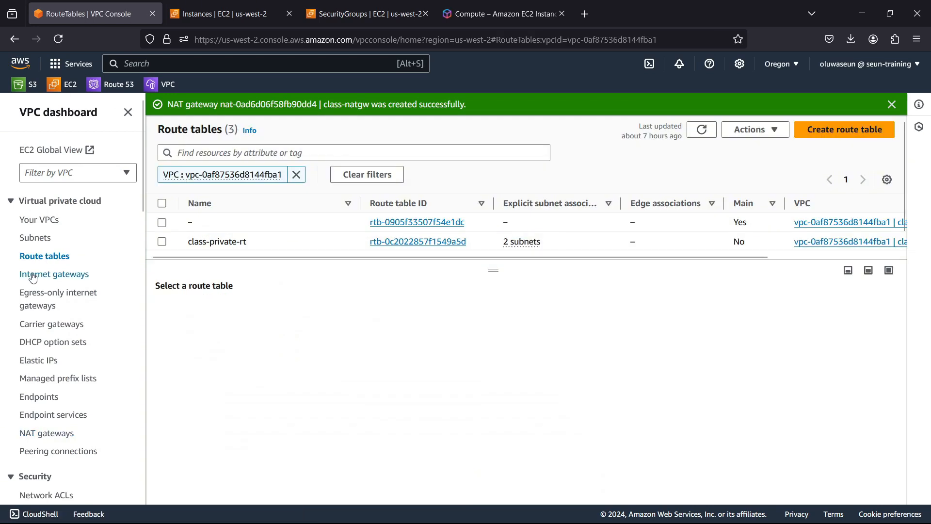
pyautogui.click(218, 219)
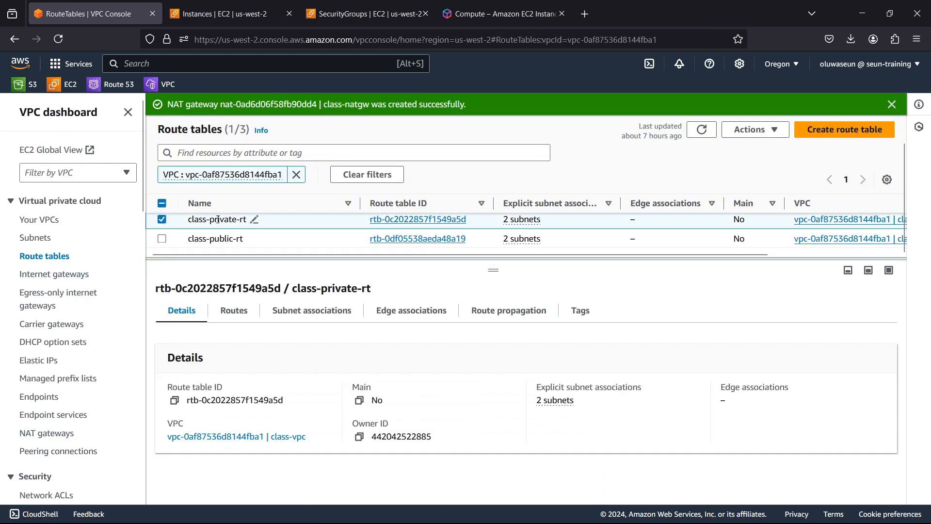
pyautogui.click(233, 312)
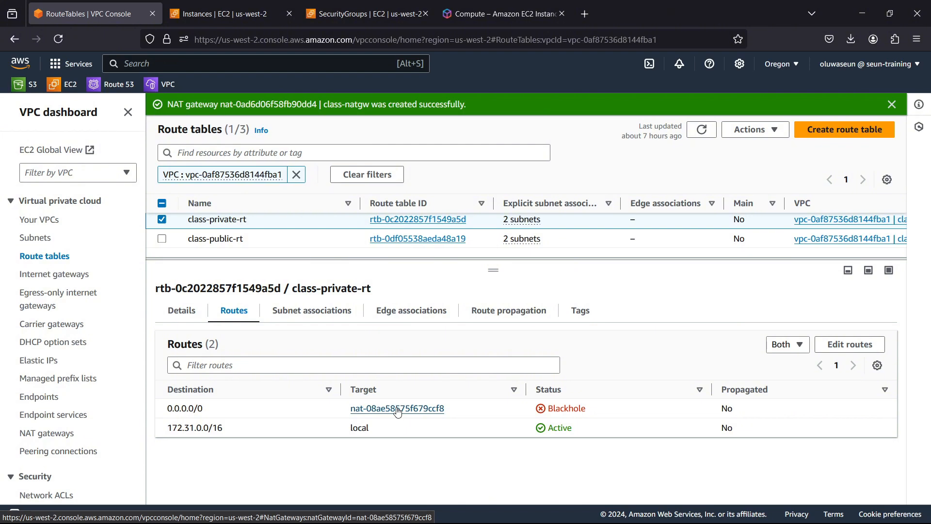
pyautogui.click(851, 344)
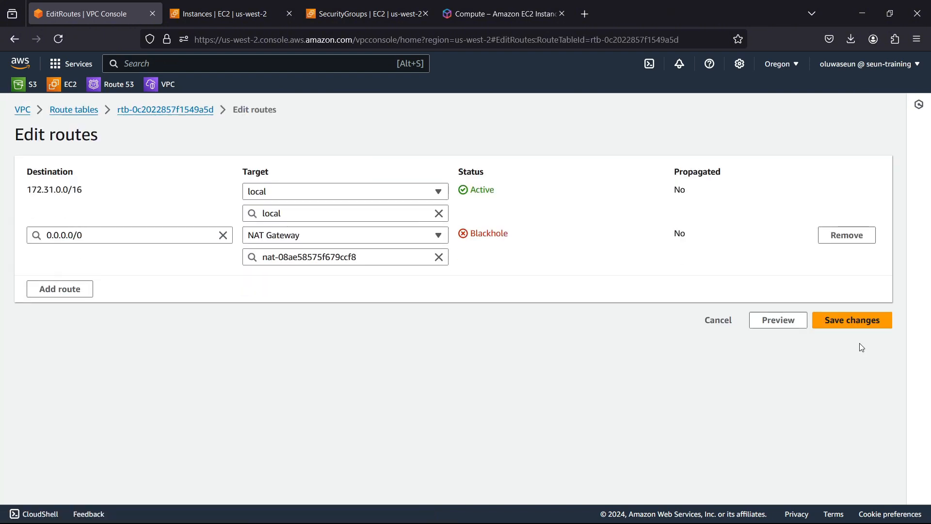
pyautogui.click(439, 257)
pyautogui.write('nat-')
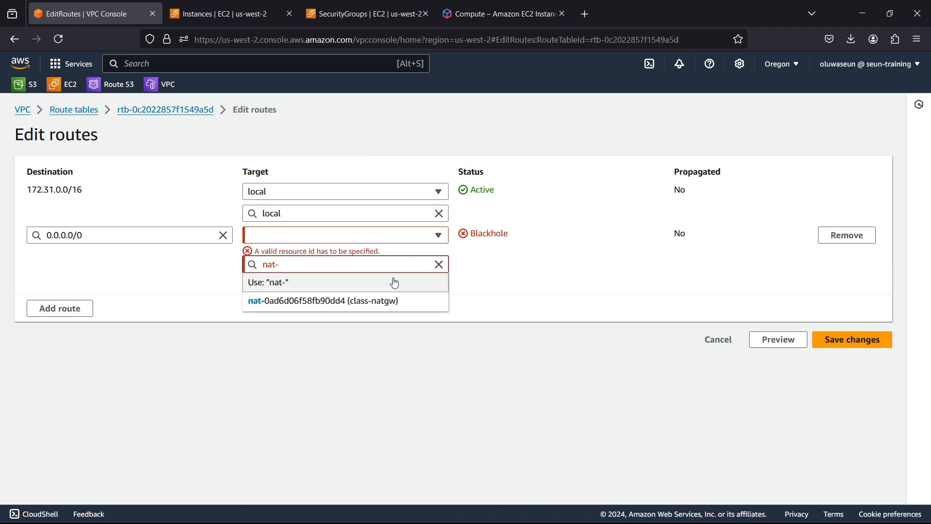
pyautogui.click(359, 301)
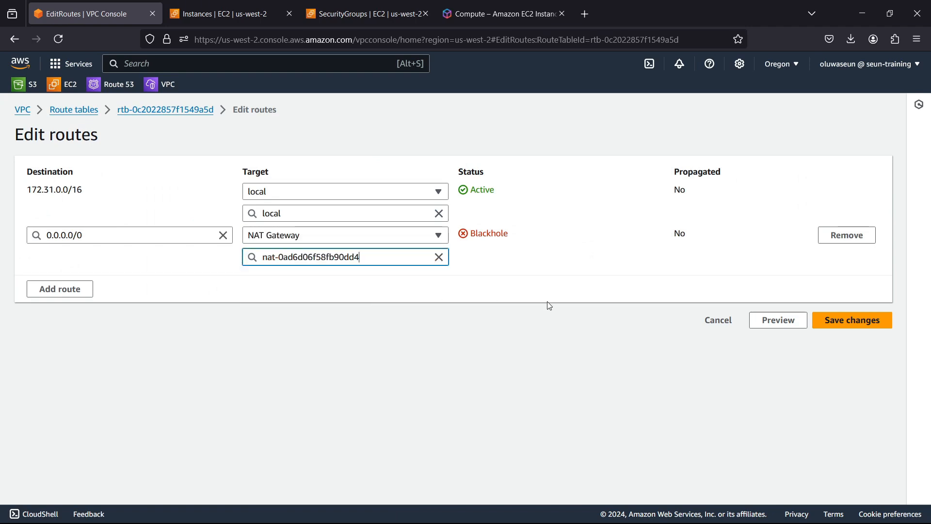
pyautogui.click(825, 320)
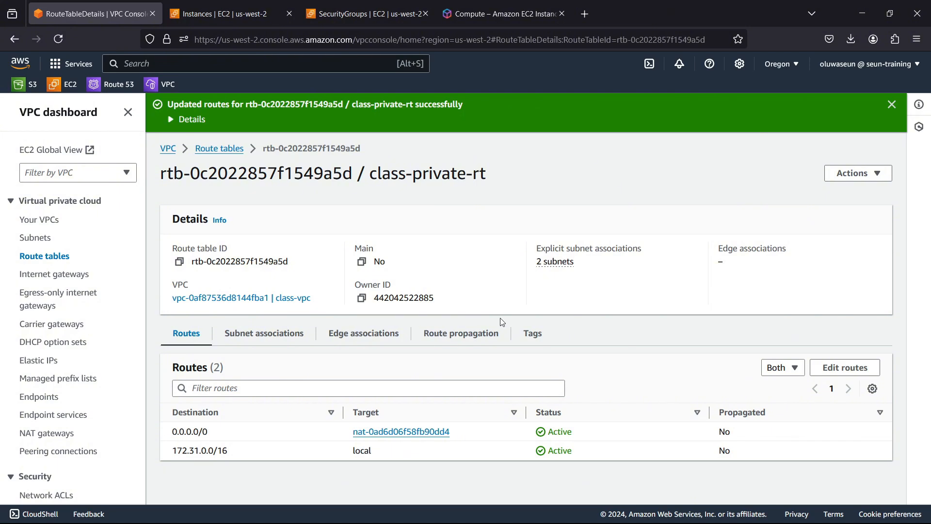
# Refresh the EC2 instances list, switch to the blank Notepad++ document, and move and widen its window.
pyautogui.click(237, 5)
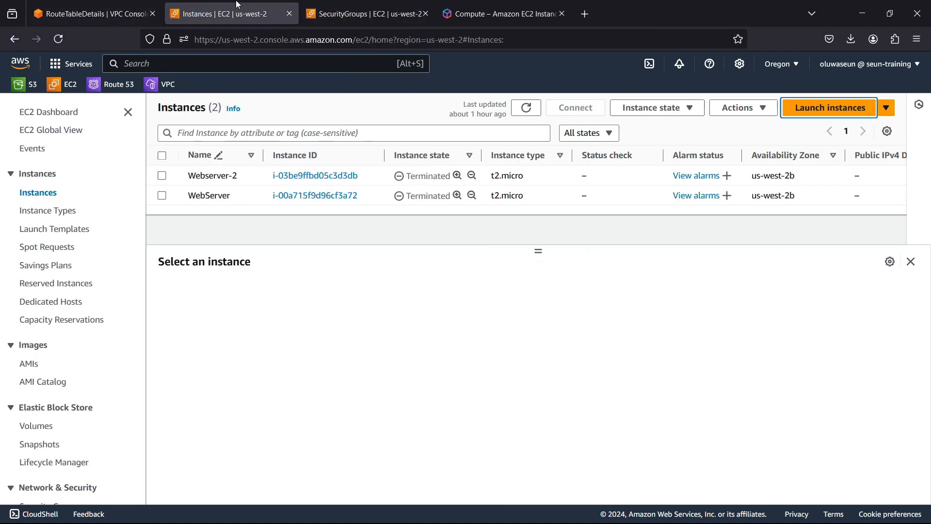
pyautogui.click(531, 112)
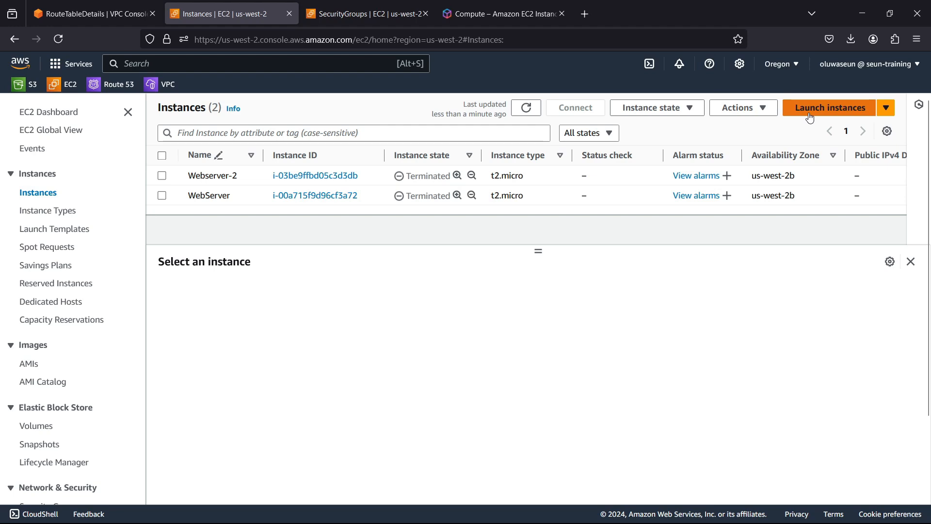
pyautogui.hotkey('alt', 'Tab')
pyautogui.hotkey('alt', 'Tab')
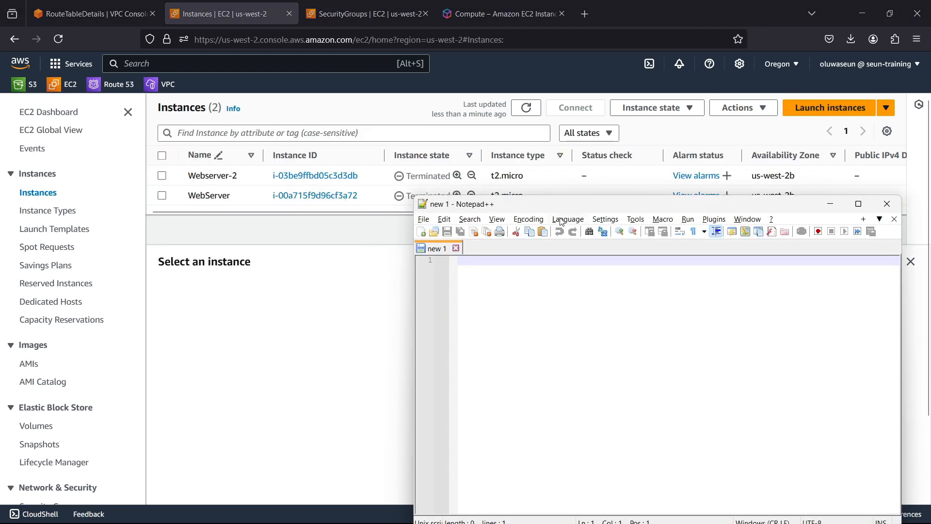
pyautogui.moveTo(578, 204); pyautogui.dragTo(384, 140)
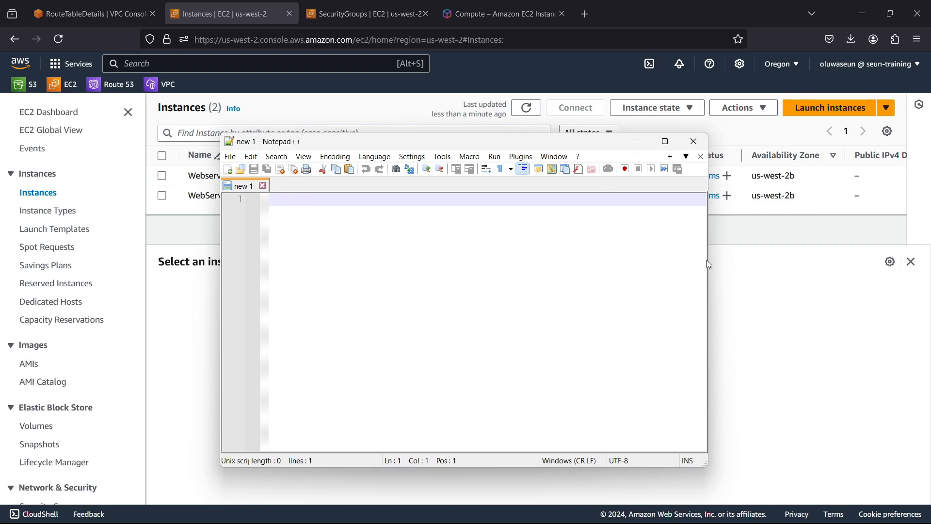
pyautogui.moveTo(709, 264); pyautogui.dragTo(792, 272)
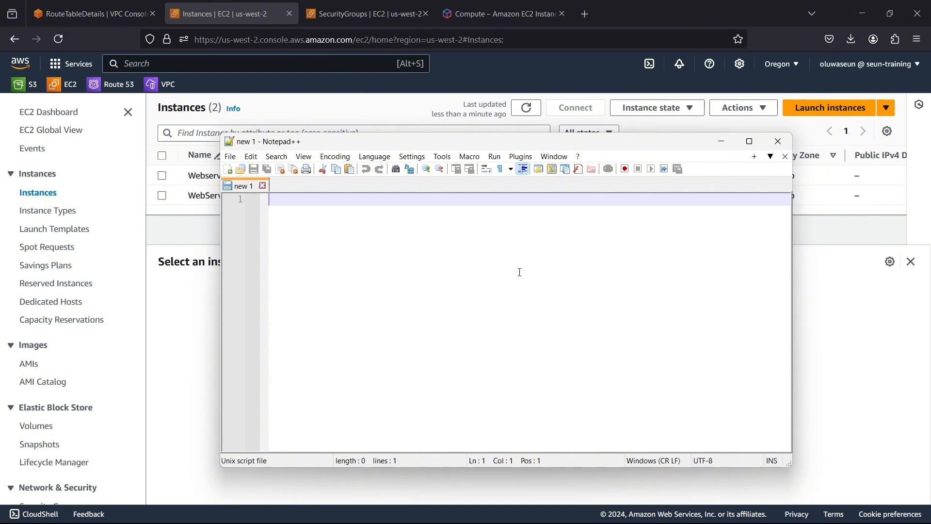
# Start the script with the line #!/bin/bash and leave a blank line below it.
pyautogui.write('#')
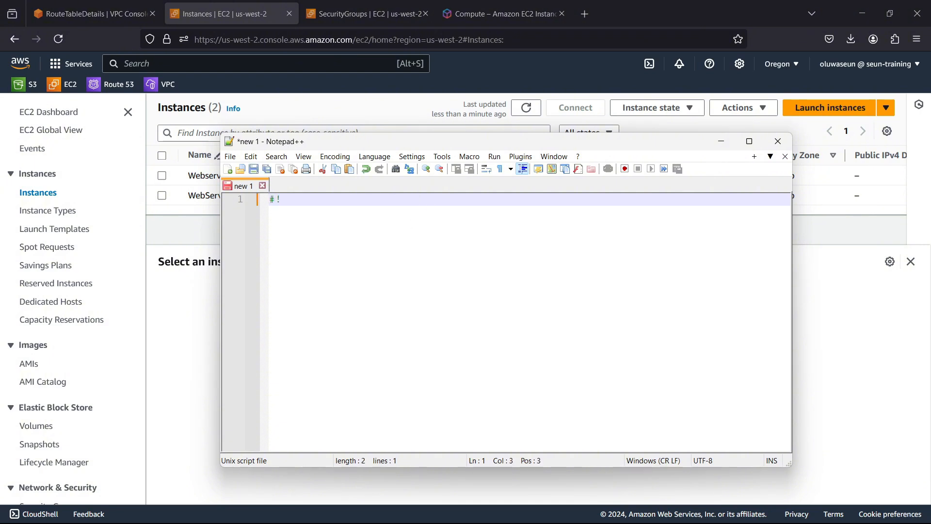
pyautogui.write('!/bin/bash')
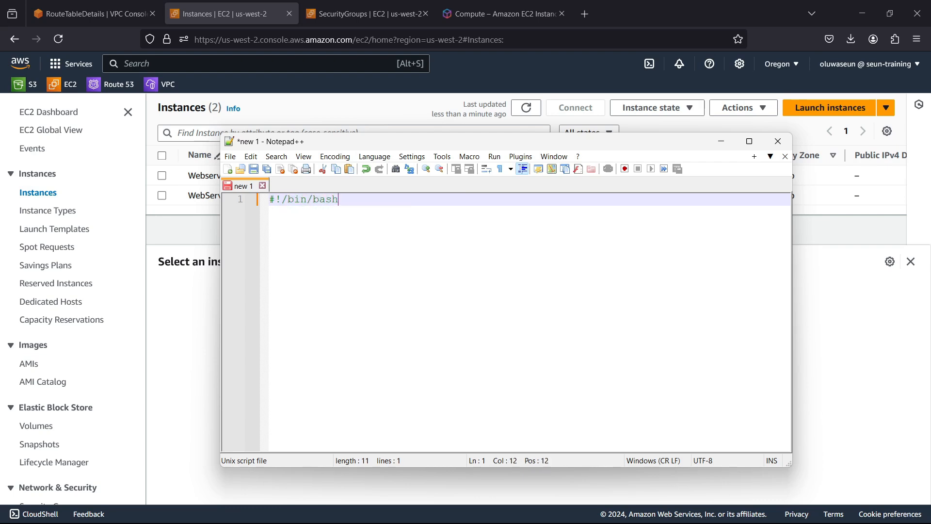
pyautogui.press('Return')
pyautogui.press('Return')
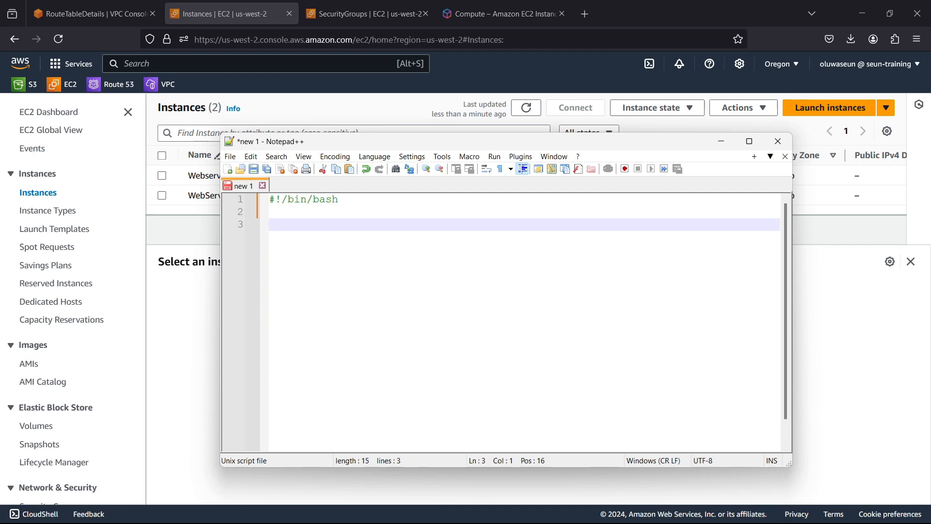
# Add the script lines yum update -y and yum install httpd -y.
pyautogui.write('yum update')
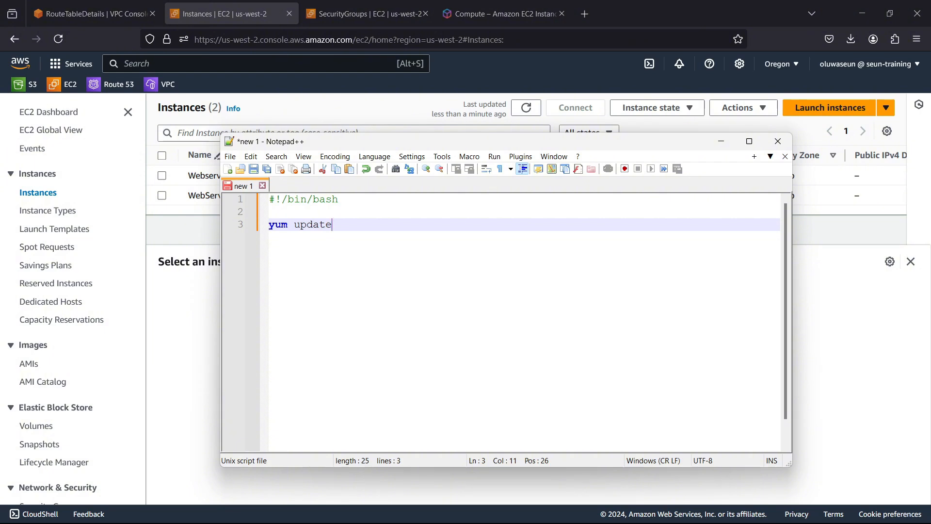
pyautogui.press('Return')
pyautogui.write('yum i')
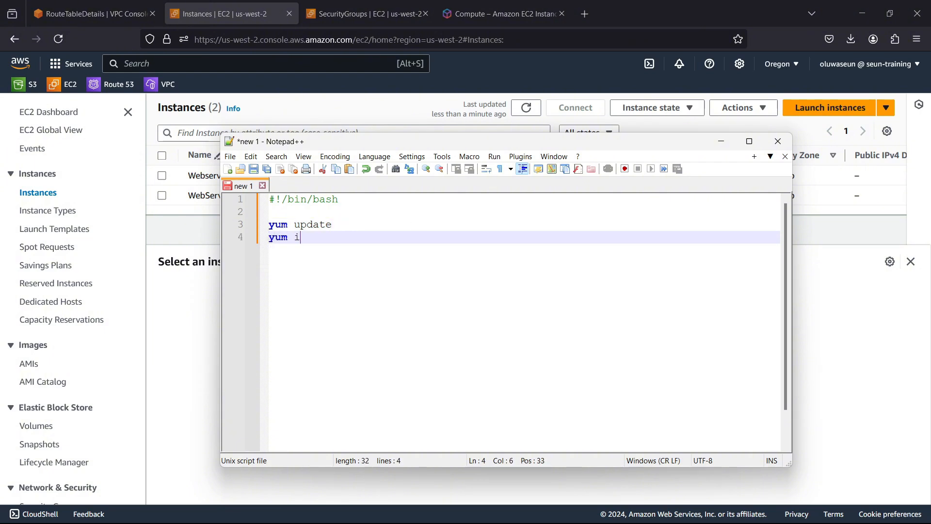
pyautogui.write('nstall h')
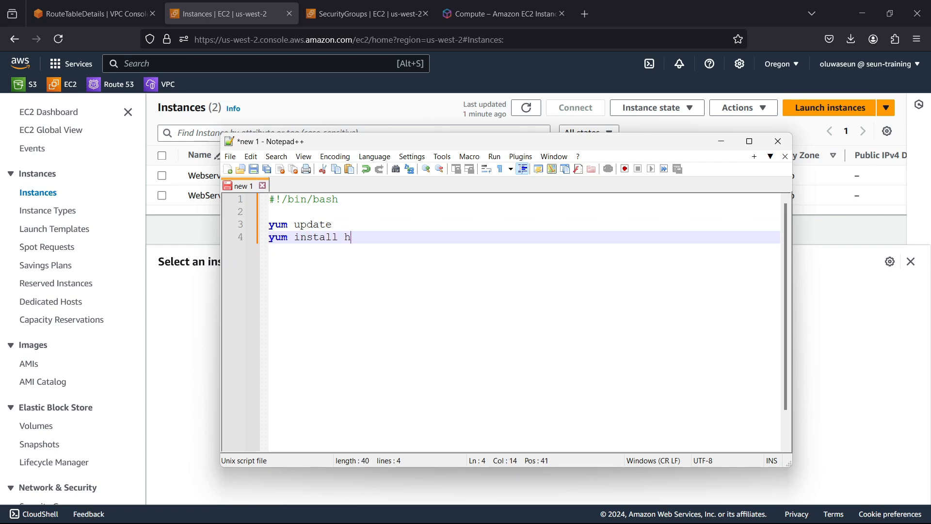
pyautogui.write('ttpd -y')
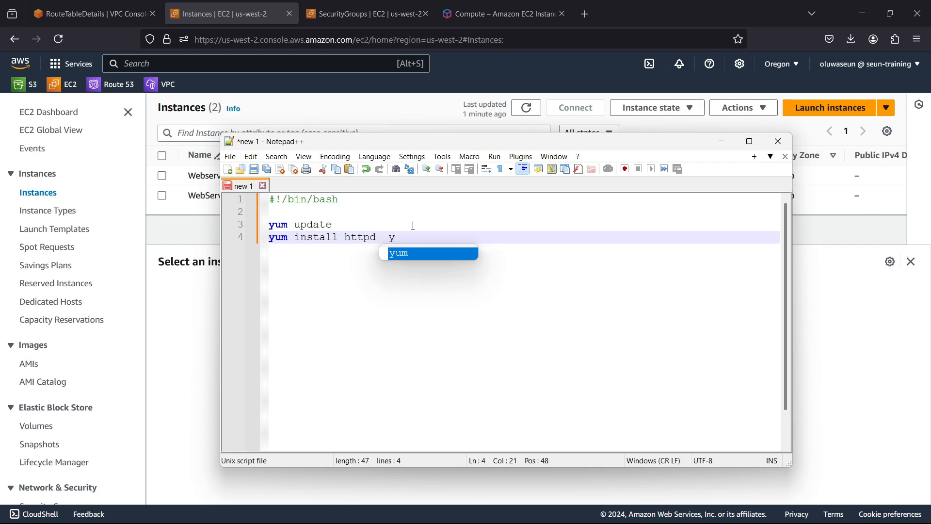
pyautogui.click(357, 227)
pyautogui.write('-y')
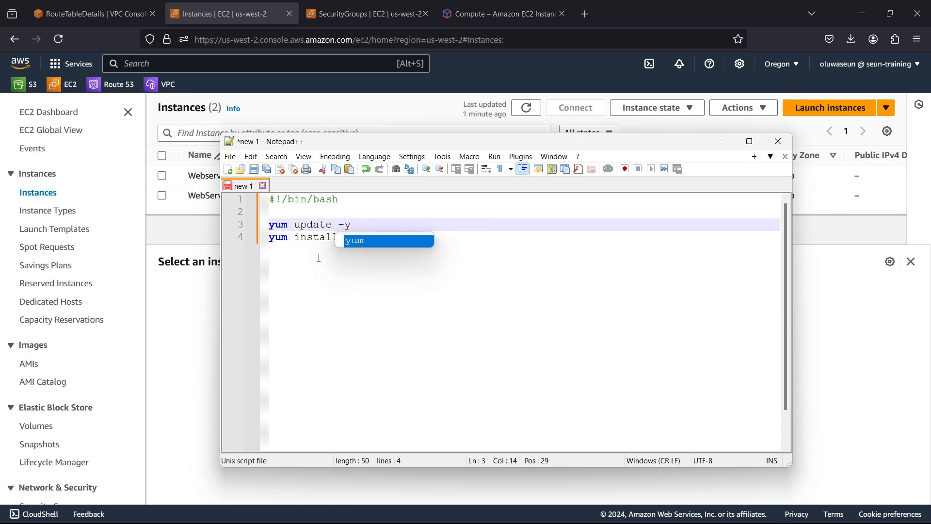
pyautogui.click(309, 290)
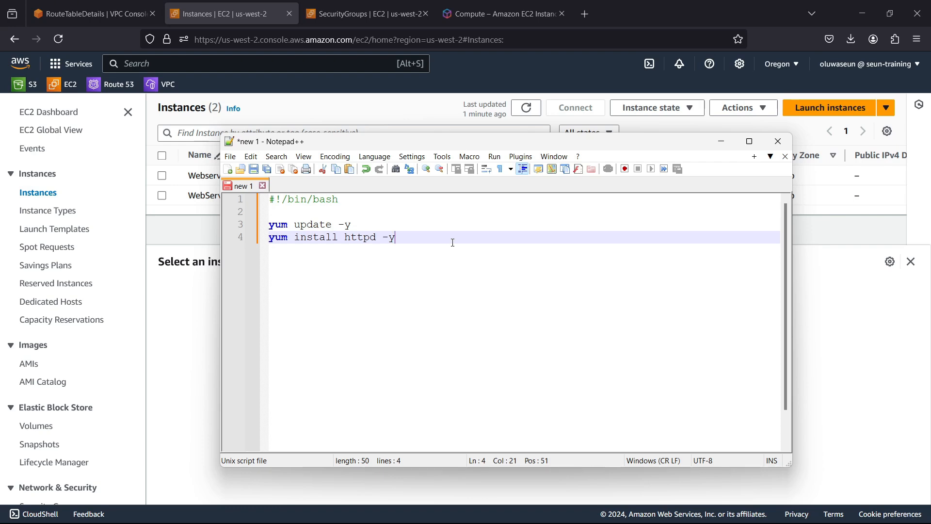
pyautogui.press('Return')
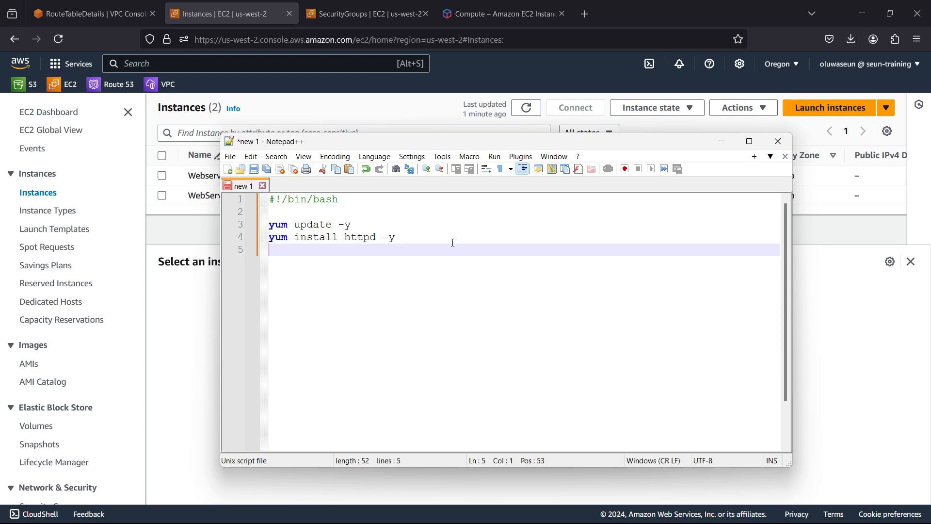
# Add the script line sudo systemctl enable httpd below the httpd installation command.
pyautogui.write('sudo systemctl st')
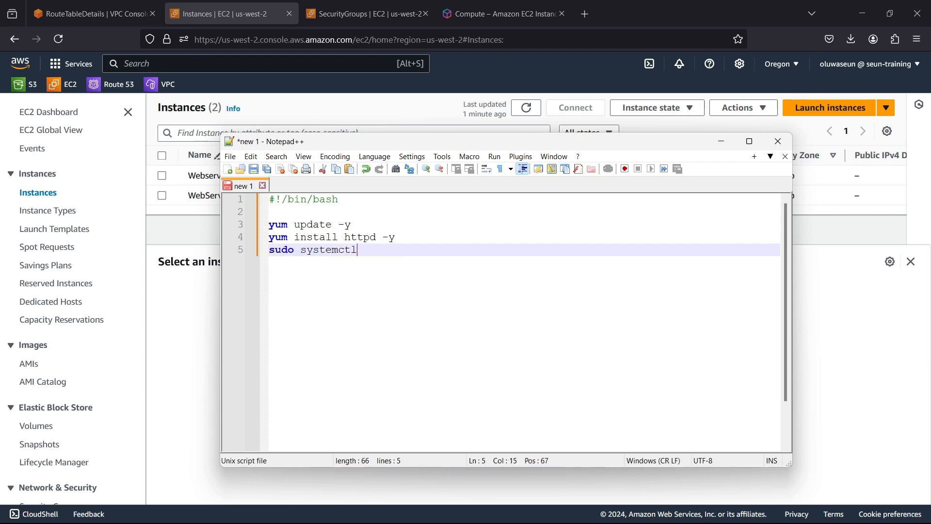
pyautogui.press('BackSpace')
pyautogui.press('BackSpace')
pyautogui.write('enable http')
pyautogui.press('BackSpace')
pyautogui.press('BackSpace')
pyautogui.press('BackSpace')
pyautogui.write('ttpd')
pyautogui.press('BackSpace')
pyautogui.write('d')
pyautogui.press('Return')
# Add the script line sudo systemctl start httpd and leave a blank line below it.
pyautogui.write('sudo sus')
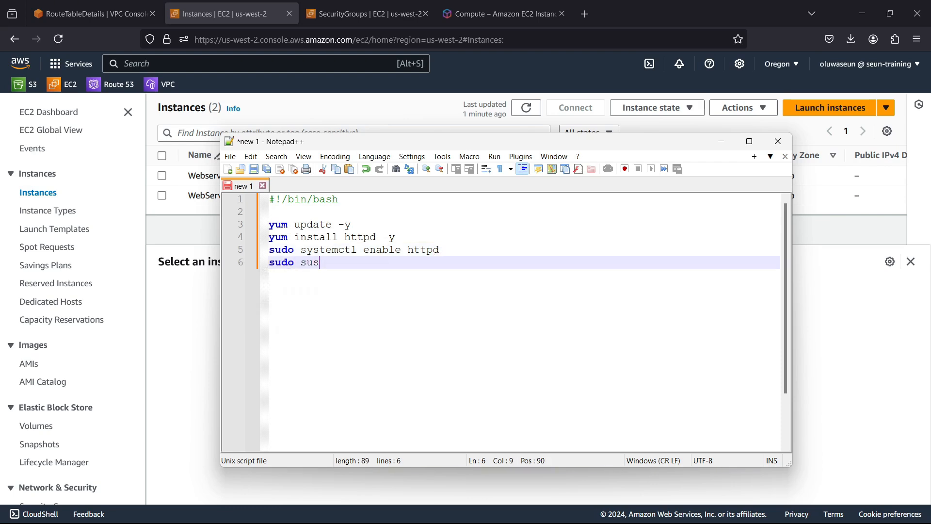
pyautogui.press('BackSpace')
pyautogui.press('BackSpace')
pyautogui.write('ystemc')
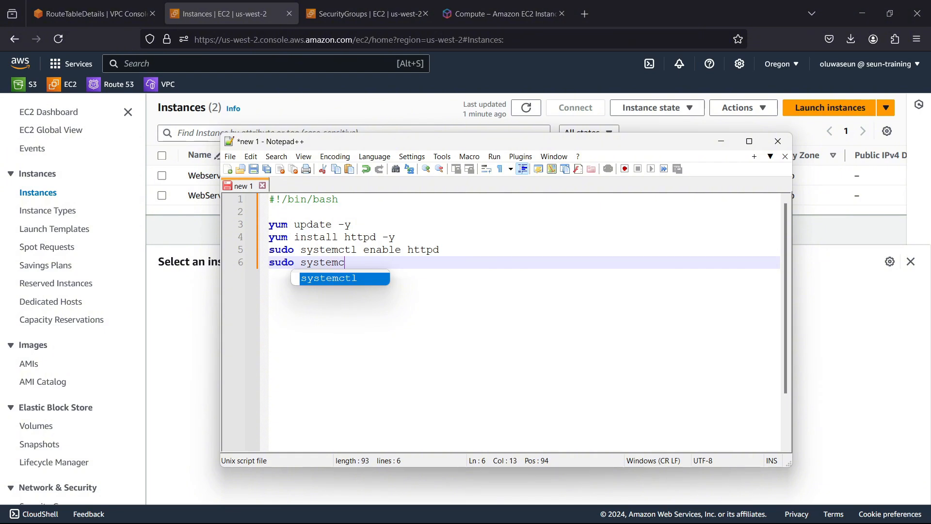
pyautogui.write('tl star')
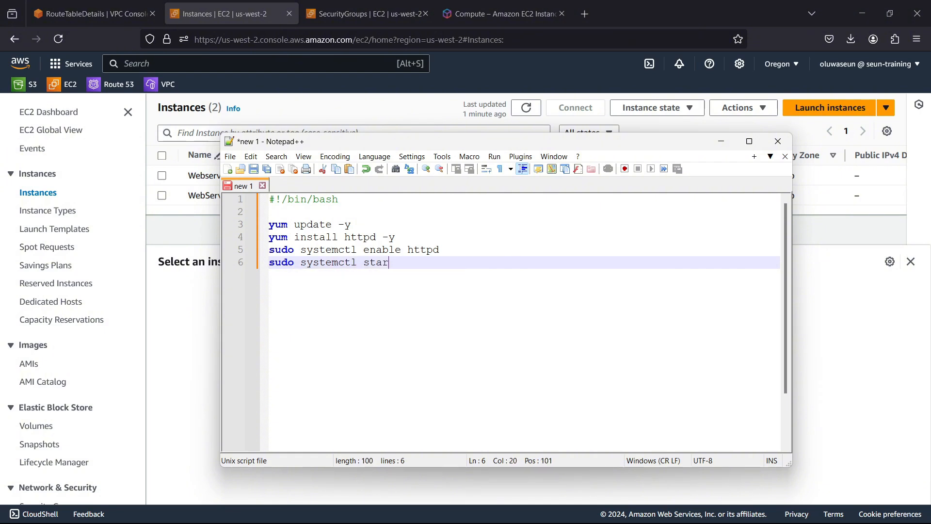
pyautogui.write('t httpd')
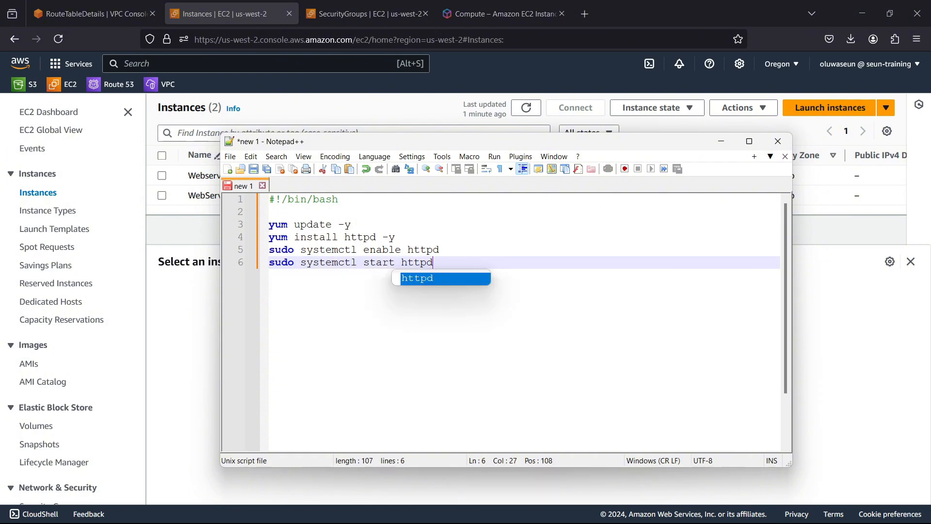
pyautogui.press('Return')
pyautogui.press('Return')
pyautogui.press('Return')
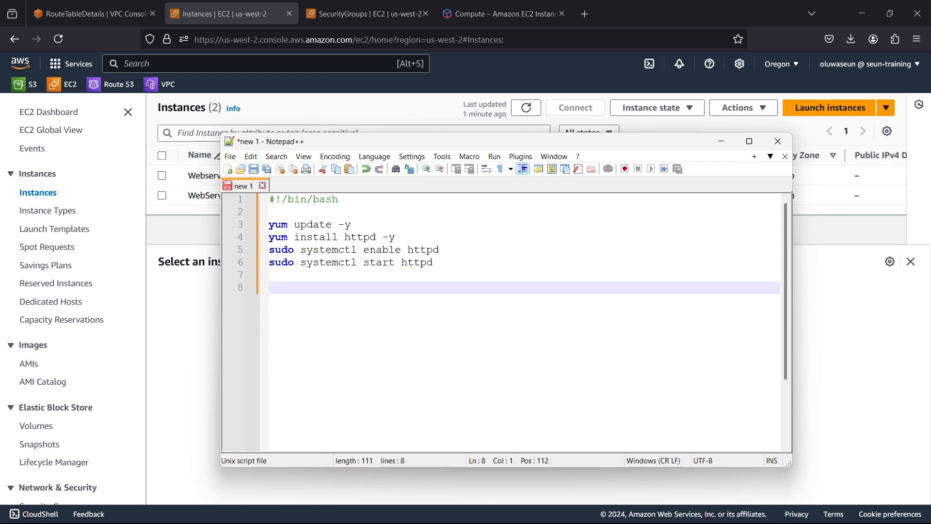
# Begin an echo command on line 8 with the text "<h1> Greetings from $(hostname -f).
pyautogui.write('echo "<h1> Hello Word')
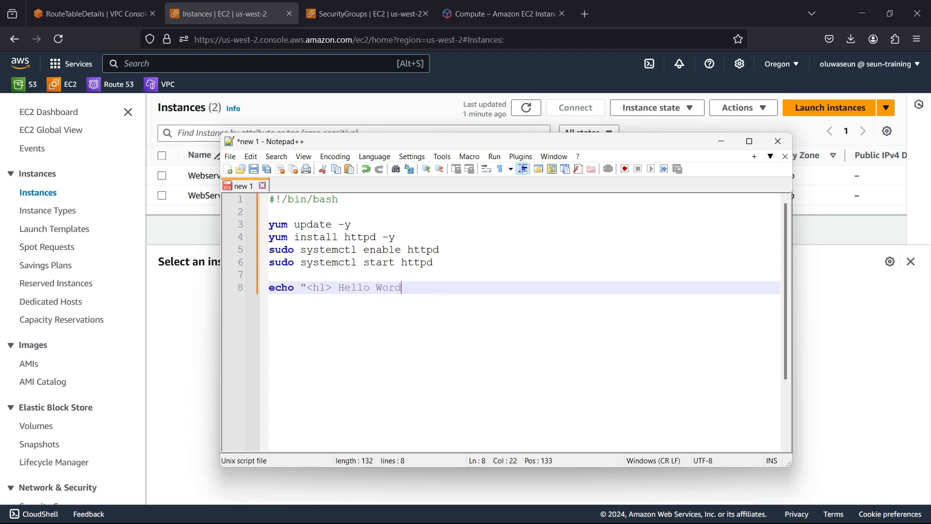
pyautogui.press('BackSpace')
pyautogui.press('BackSpace')
pyautogui.press('BackSpace')
pyautogui.press('BackSpace')
pyautogui.press('BackSpace')
pyautogui.press('BackSpace')
pyautogui.press('BackSpace')
pyautogui.press('BackSpace')
pyautogui.press('BackSpace')
pyautogui.write('Greetings from $')
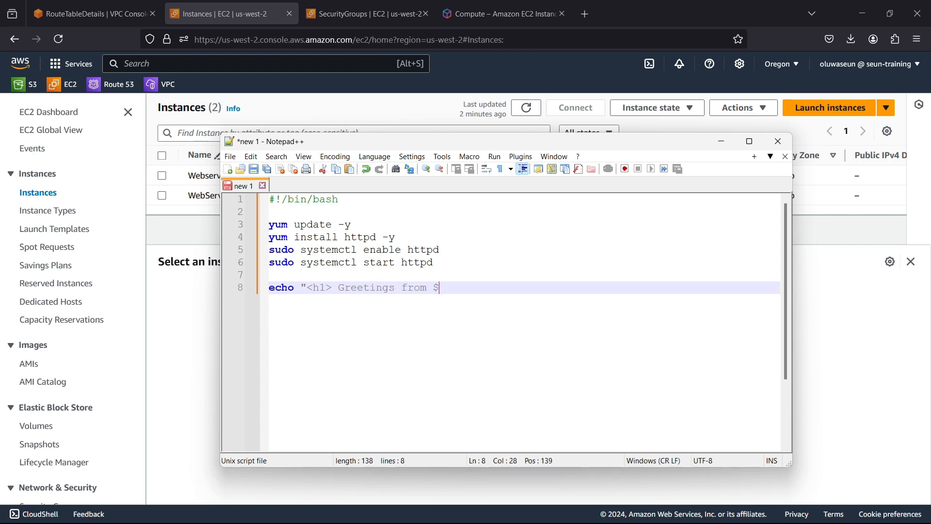
pyautogui.write('(hostname -f)')
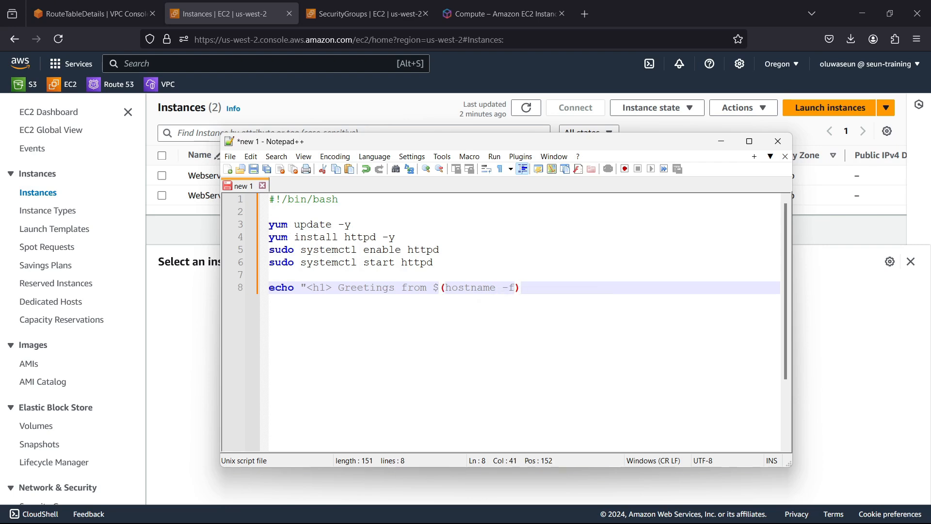
# Complete the echo command with </h1> > /var/www/html/index.html and select the entire script for copying.
pyautogui.write(' </h1> > /var/www/html/')
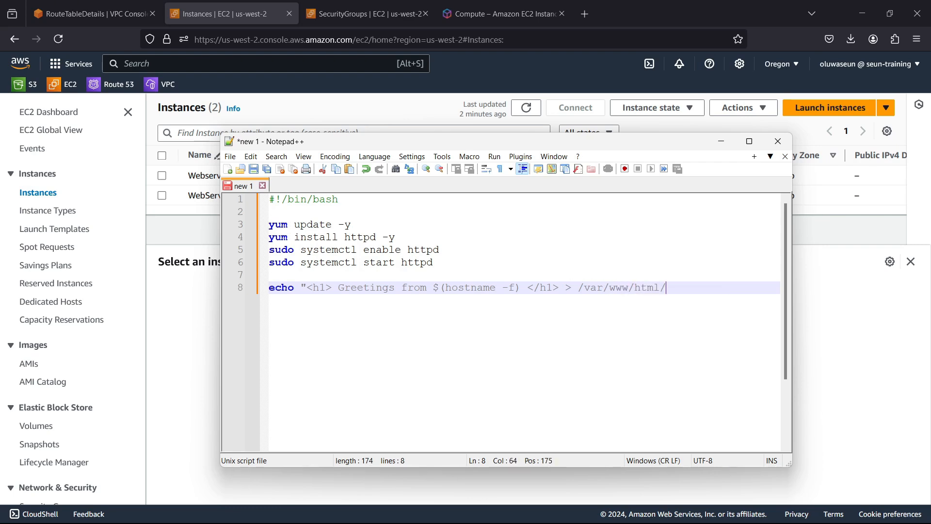
pyautogui.write('index.html')
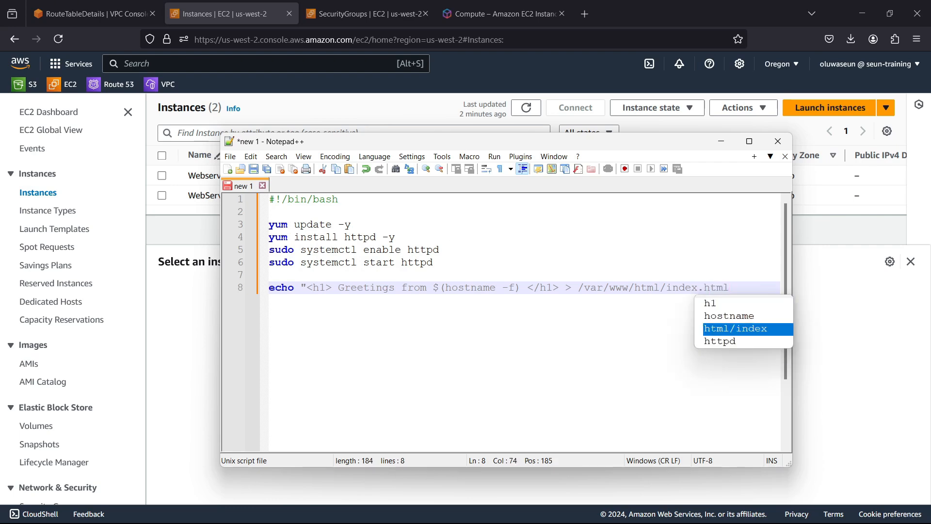
pyautogui.press('Escape')
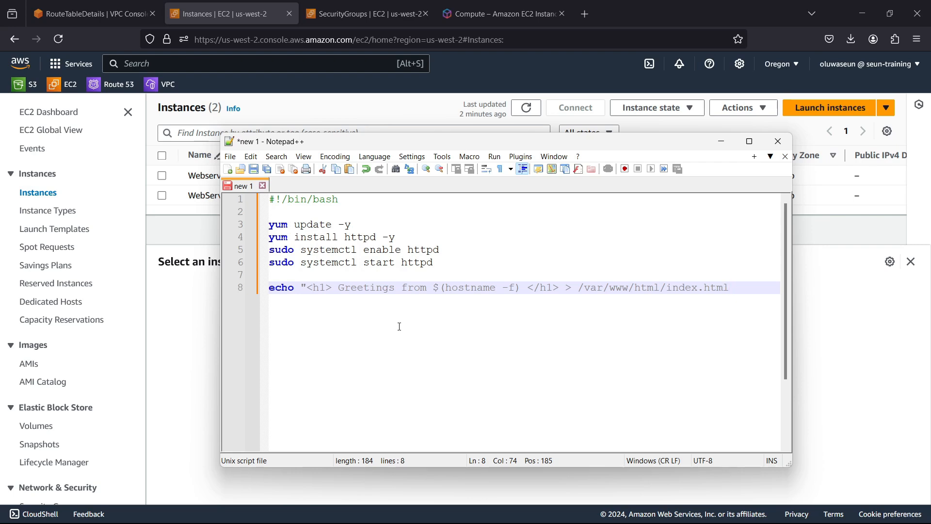
pyautogui.hotkey('ctrl', 'a')
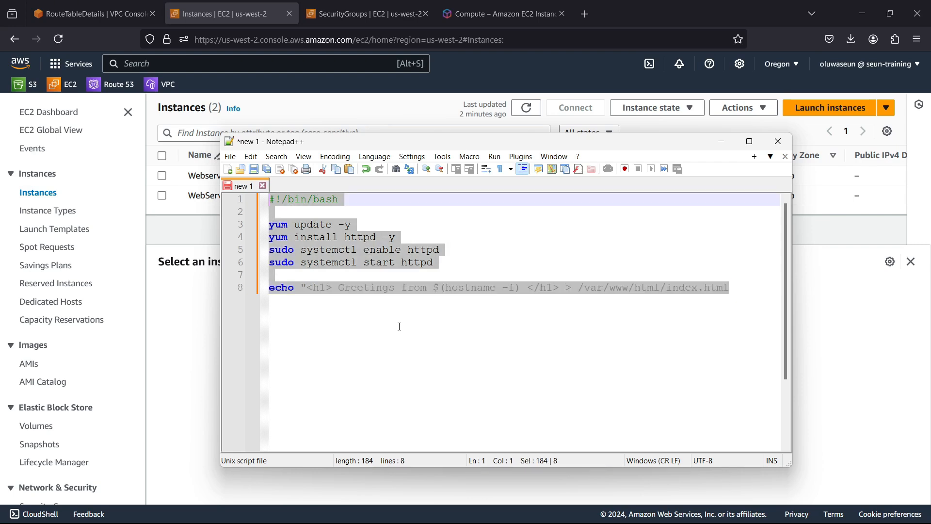
# Switch back to the EC2 console, start launching a new instance, and name it Web-01.
pyautogui.hotkey('alt', 'Tab')
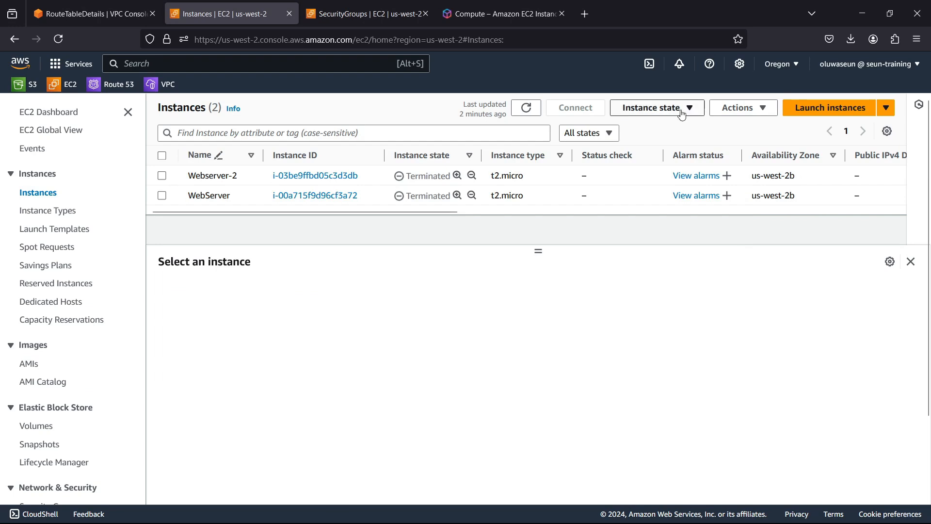
pyautogui.click(852, 114)
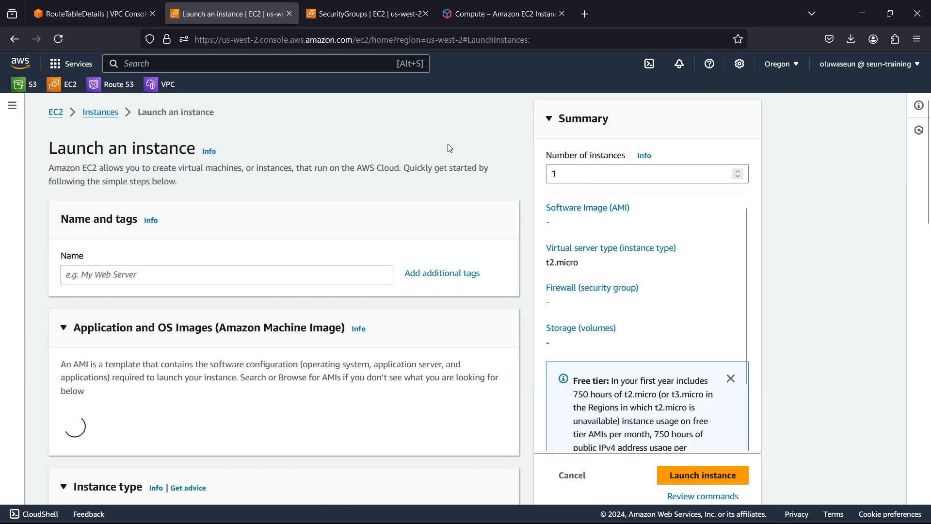
pyautogui.click(376, 273)
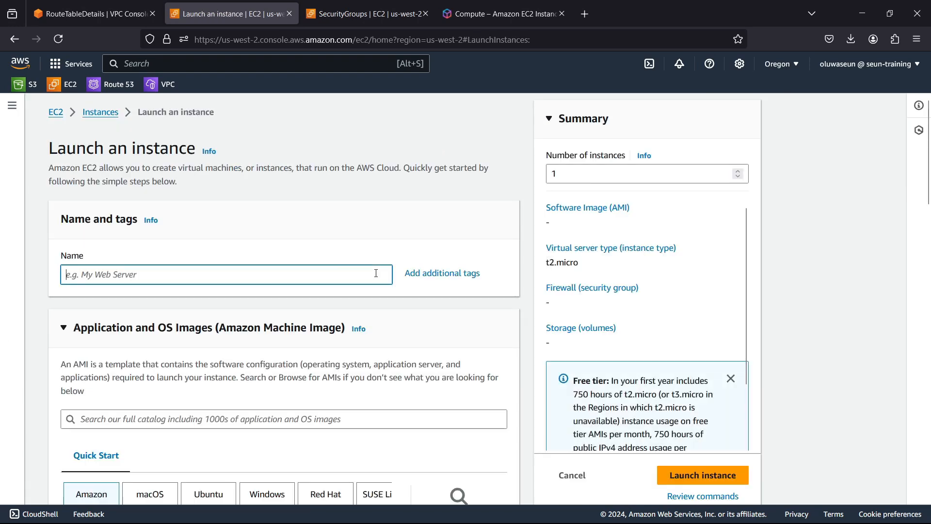
pyautogui.write('Web')
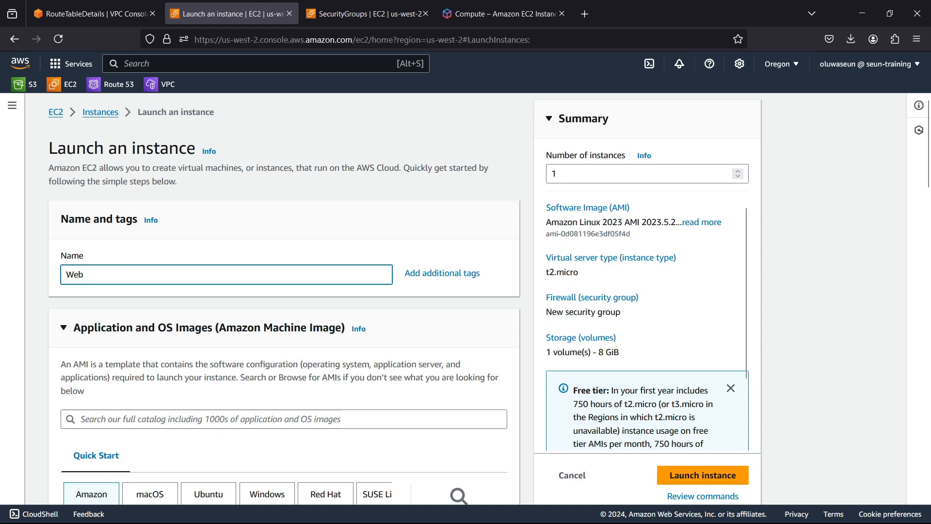
pyautogui.write('-01')
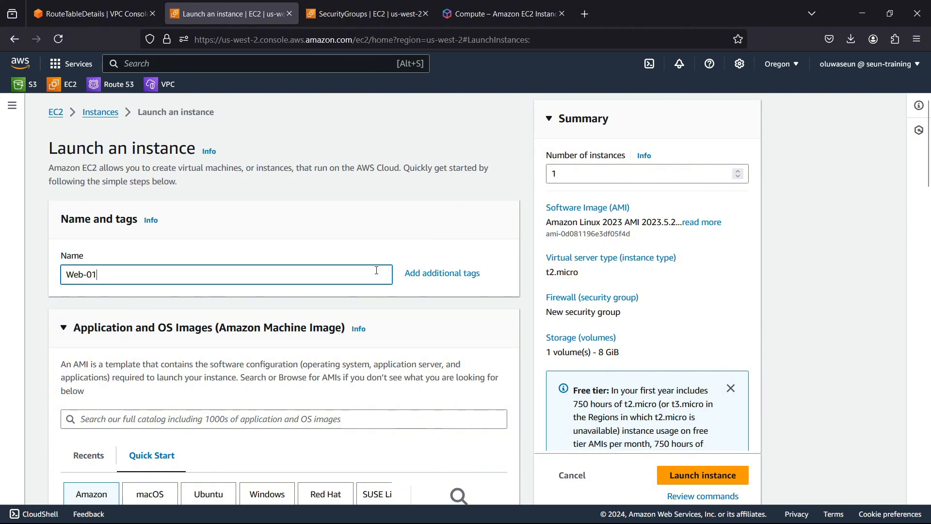
pyautogui.scroll(-3, 235, 327)
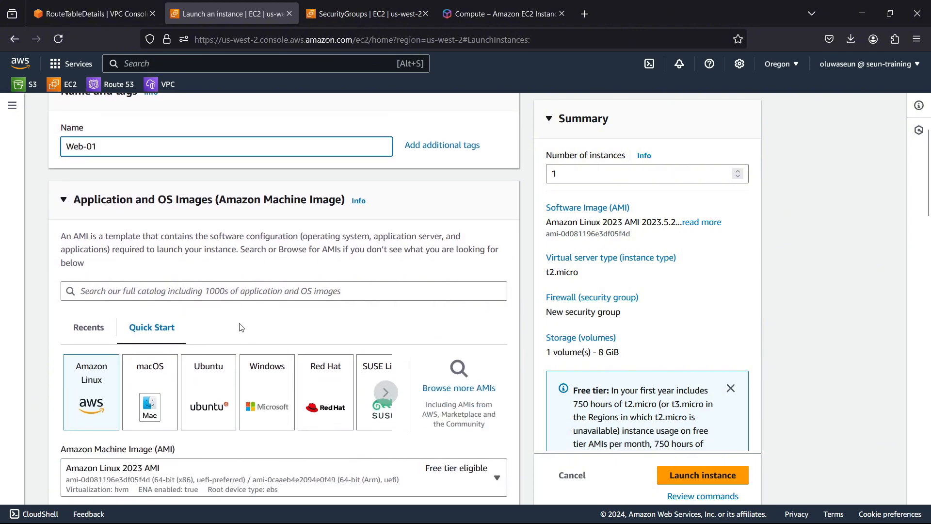
pyautogui.scroll(-9, 242, 327)
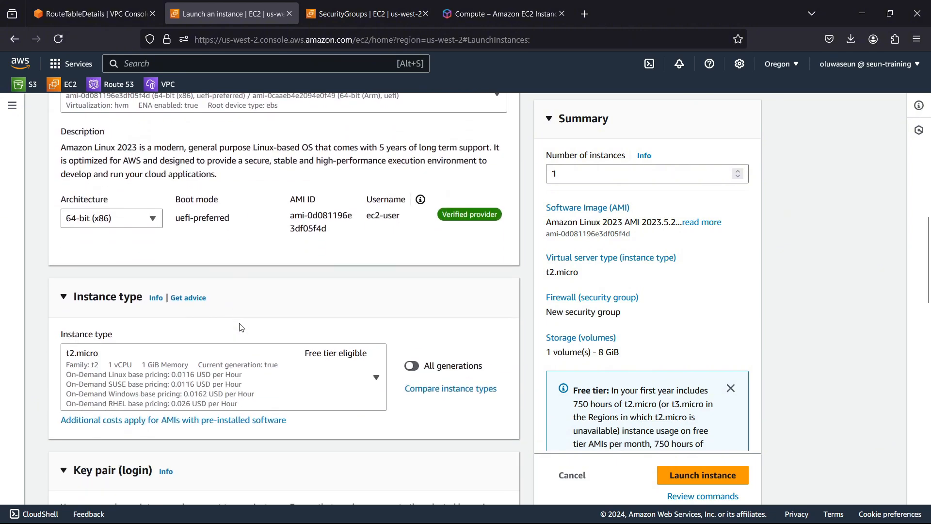
# Choose freedevops as the key pair for the Web-01 instance.
pyautogui.scroll(-2, 164, 326)
pyautogui.scroll(-4, 165, 325)
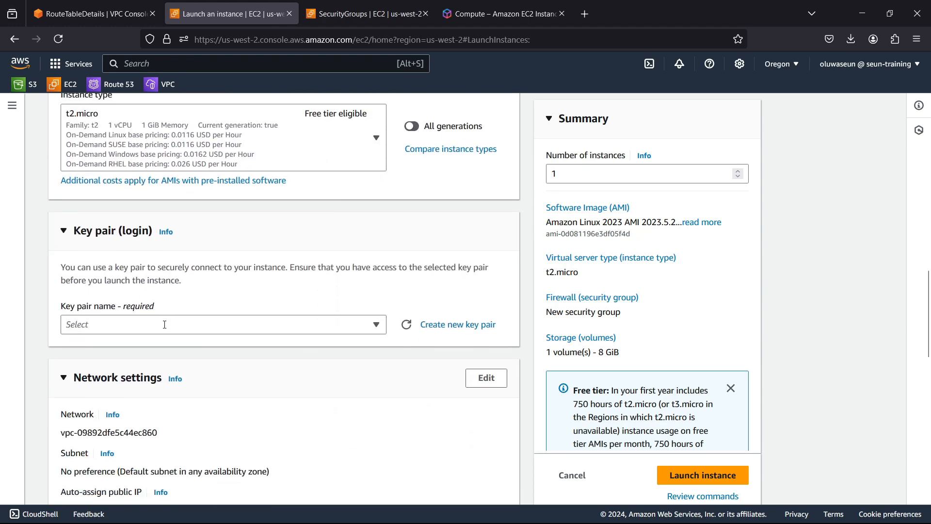
pyautogui.click(166, 313)
pyautogui.click(158, 375)
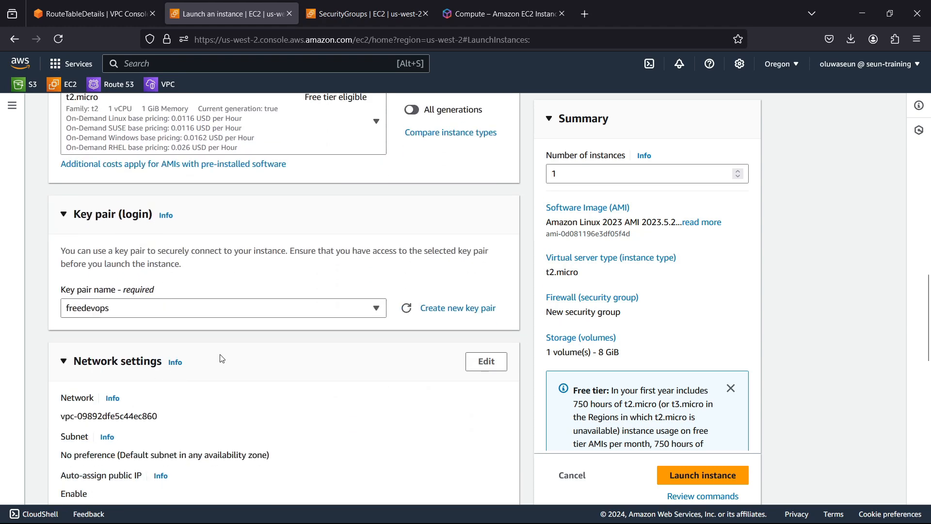
# Edit Web-01's network settings to use class-vpc and the class-subnet-b-private subnet.
pyautogui.scroll(-3, 221, 359)
pyautogui.scroll(-2, 222, 359)
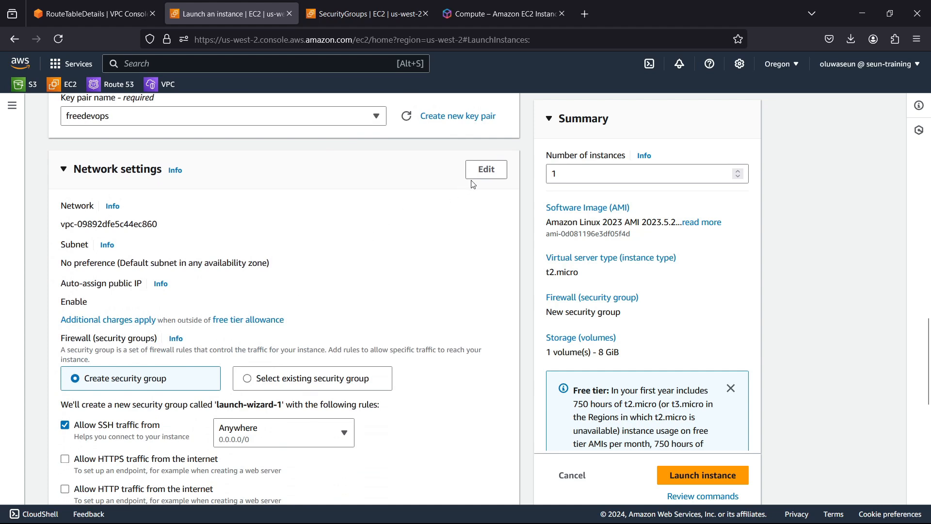
pyautogui.click(487, 170)
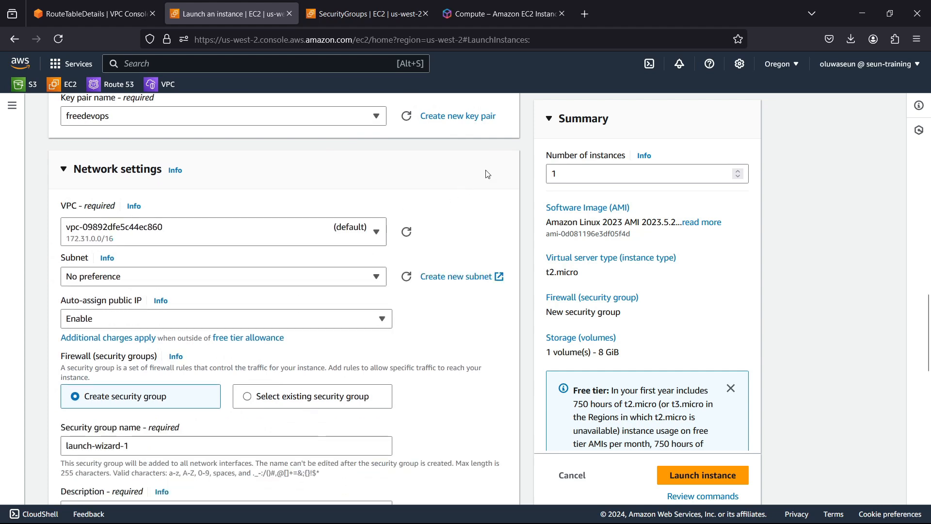
pyautogui.click(270, 239)
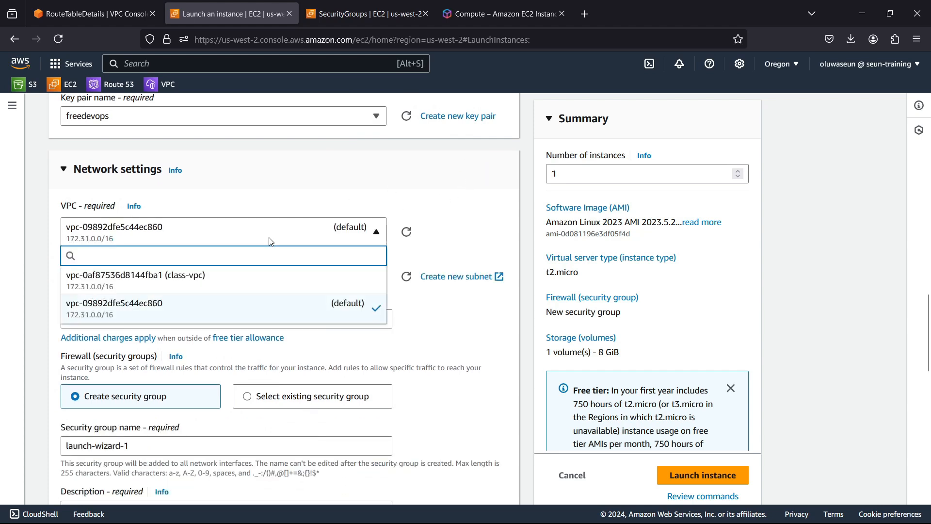
pyautogui.click(238, 280)
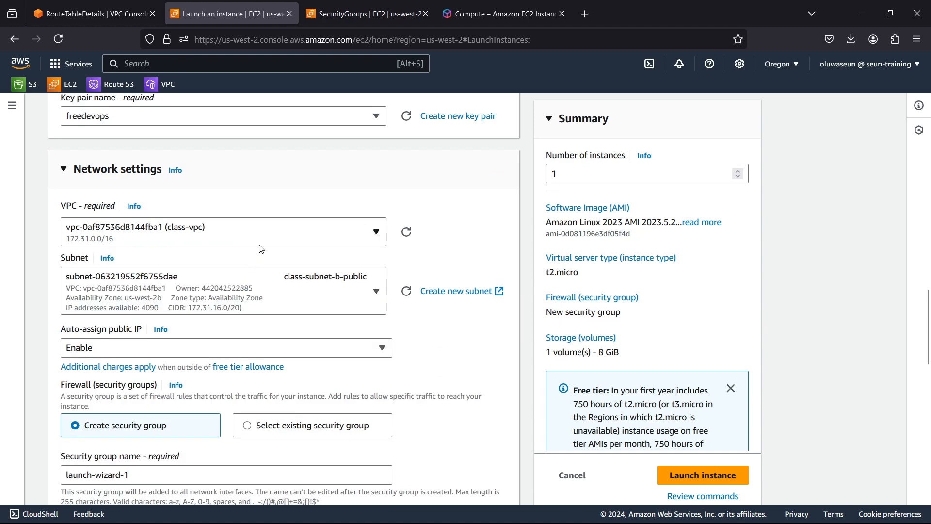
pyautogui.scroll(-4, 260, 249)
pyautogui.click(296, 161)
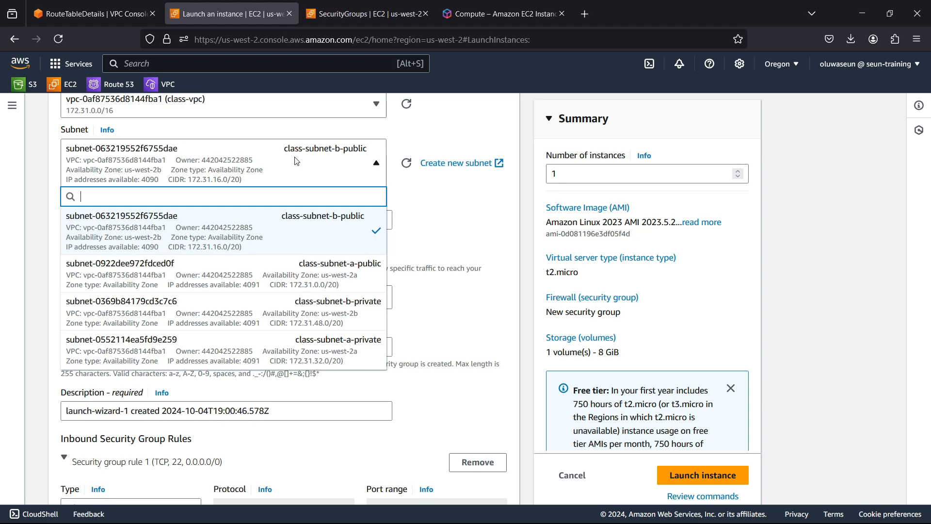
pyautogui.scroll(-1, 291, 197)
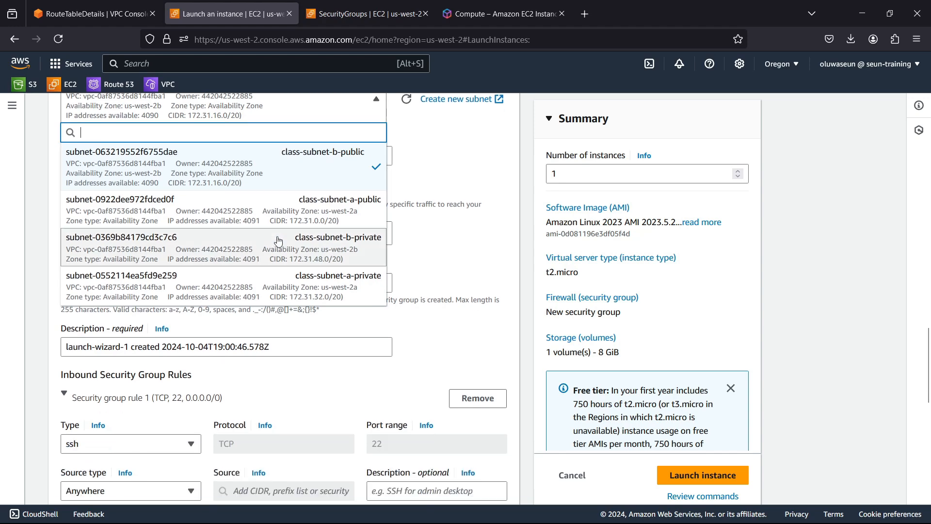
pyautogui.click(332, 257)
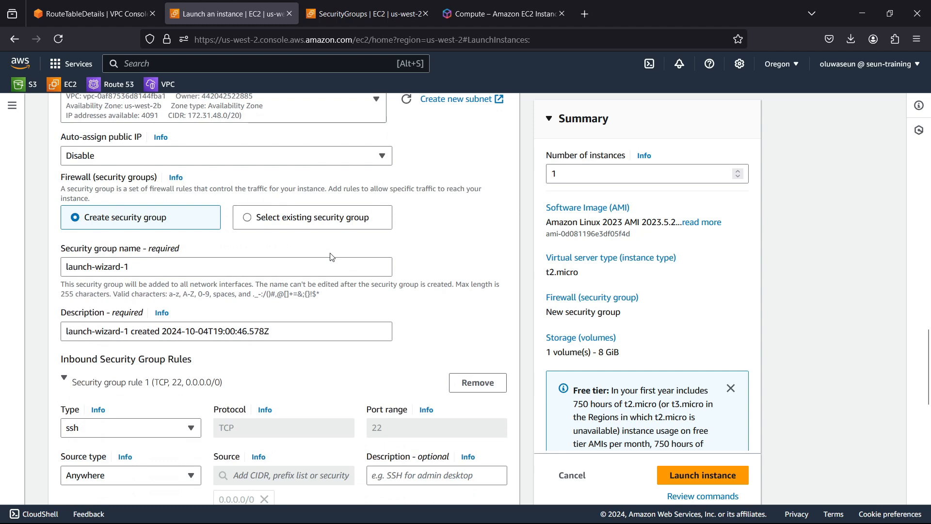
# Assign the existing security group freedevops-sg to Web-01.
pyautogui.click(259, 219)
pyautogui.scroll(-1, 177, 217)
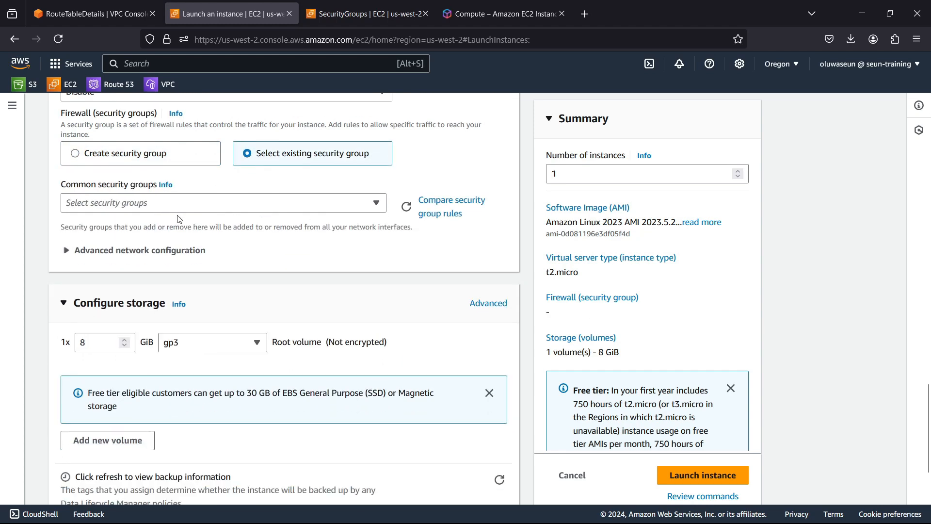
pyautogui.click(173, 205)
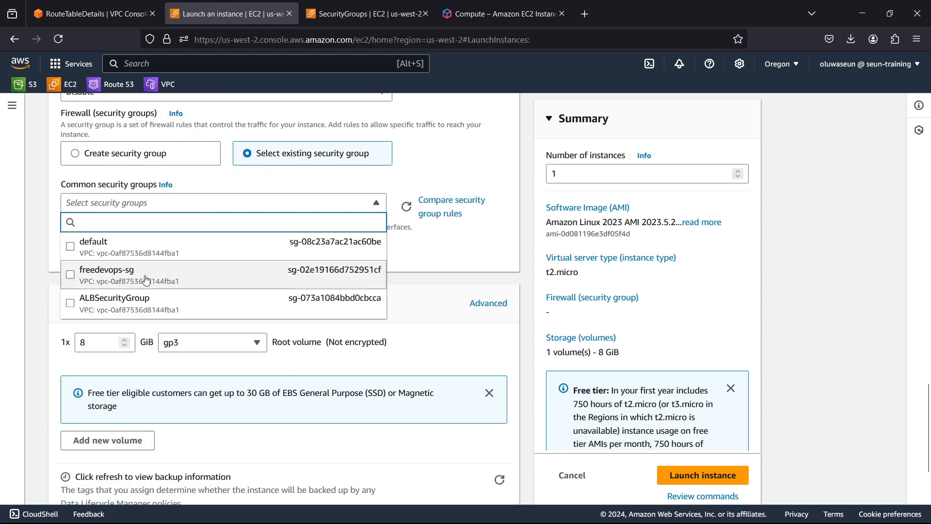
pyautogui.click(146, 280)
# Expand Web-01's advanced details and paste the copied httpd bash script into the user data.
pyautogui.scroll(-3, 294, 278)
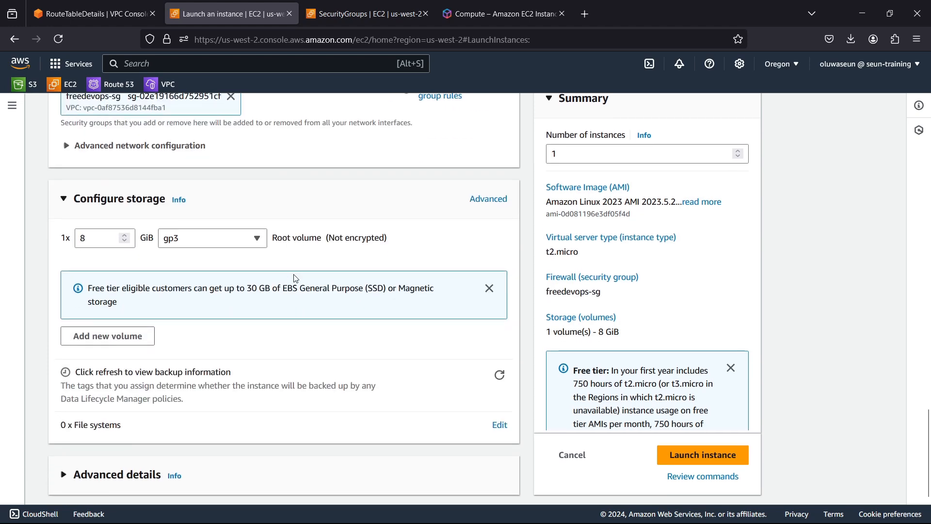
pyautogui.click(106, 473)
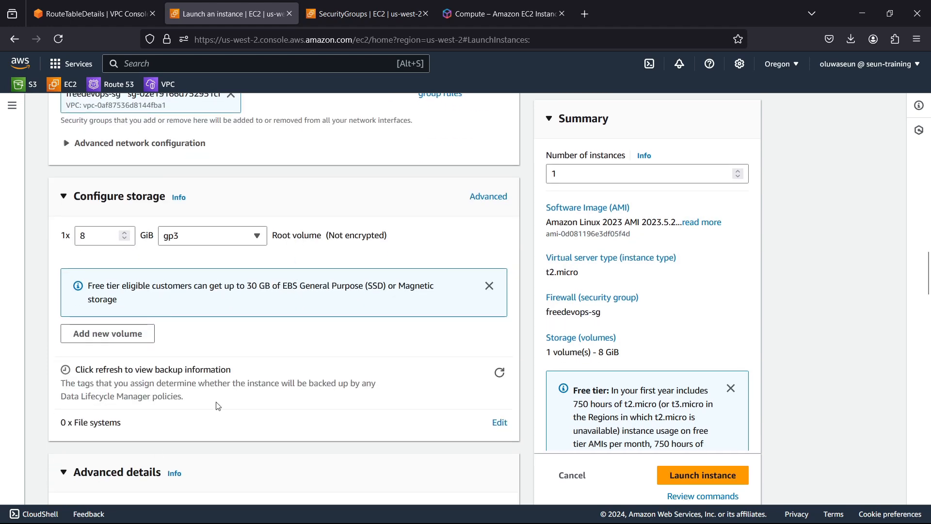
pyautogui.scroll(-20, 222, 403)
pyautogui.scroll(-2, 222, 402)
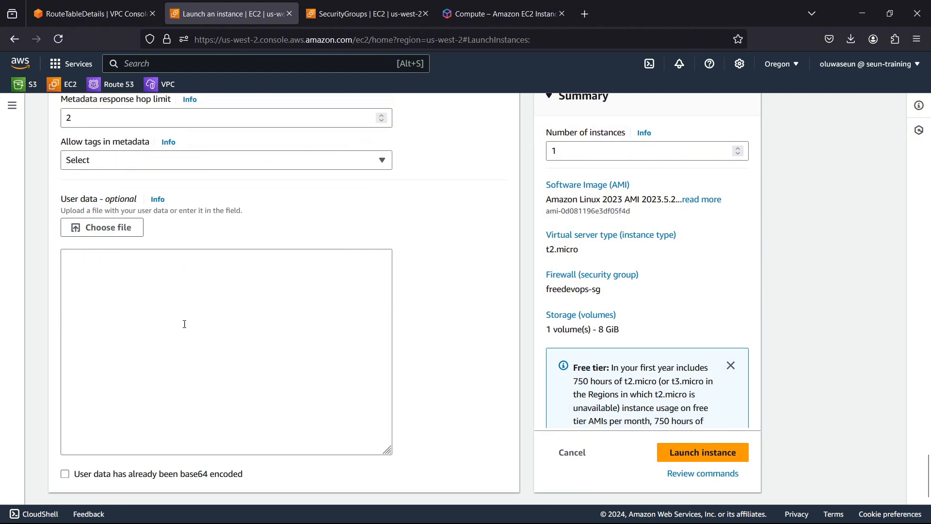
pyautogui.click(173, 298)
pyautogui.write('#!/bin/bash  yum update -y yum install httpd -y sudo systemctl enable httpd sudo systemctl start httpd  echo "<h1> Greetings from $(hostname -f) </h1> > /var/www/html/index.html')
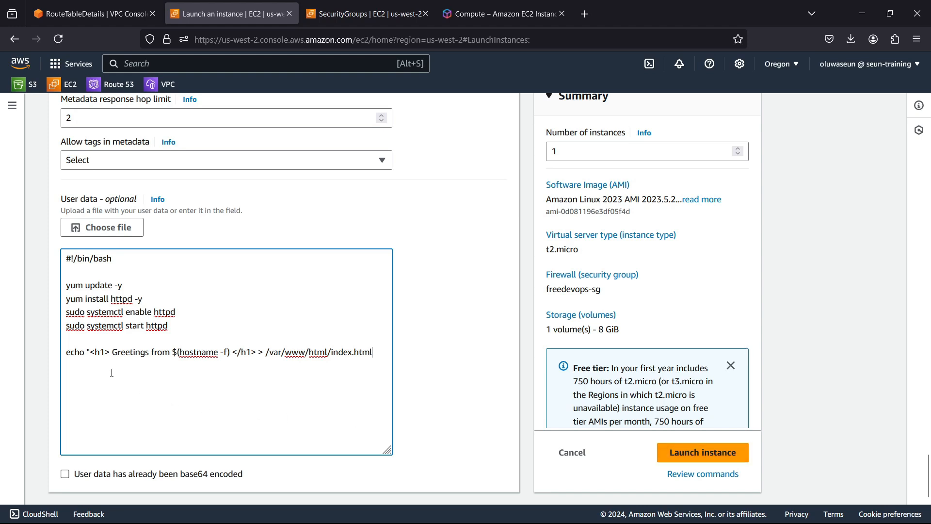
# Remove sudo from the systemctl enable httpd and systemctl start httpd lines in the user data script.
pyautogui.click(87, 312)
pyautogui.press('BackSpace')
pyautogui.press('BackSpace')
pyautogui.press('BackSpace')
pyautogui.press('BackSpace')
pyautogui.press('BackSpace')
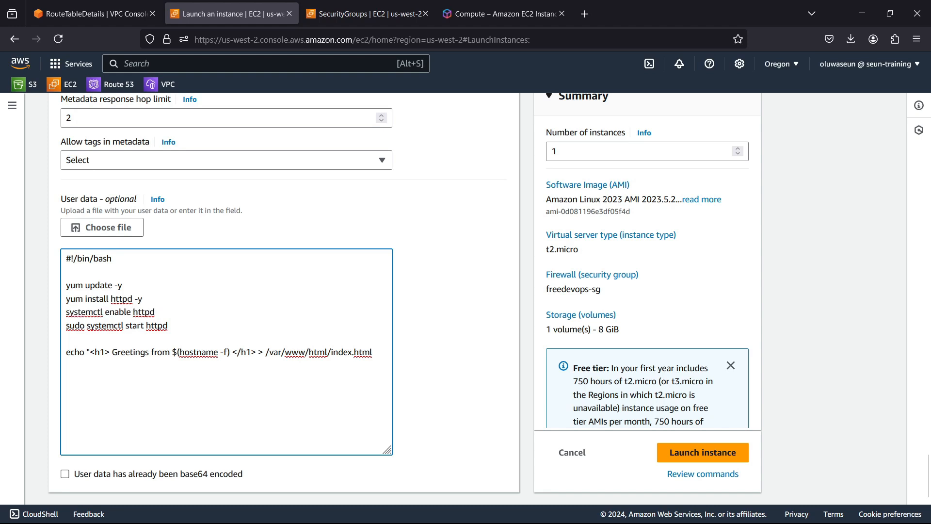
pyautogui.press('BackSpace')
pyautogui.press('BackSpace')
pyautogui.press('BackSpace')
pyautogui.press('BackSpace')
pyautogui.press('BackSpace')
pyautogui.press('BackSpace')
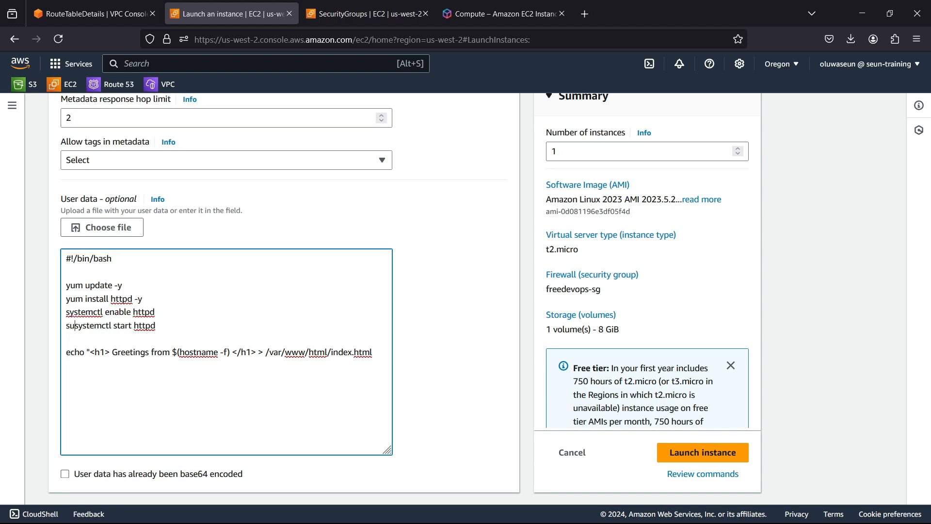
pyautogui.press('Return')
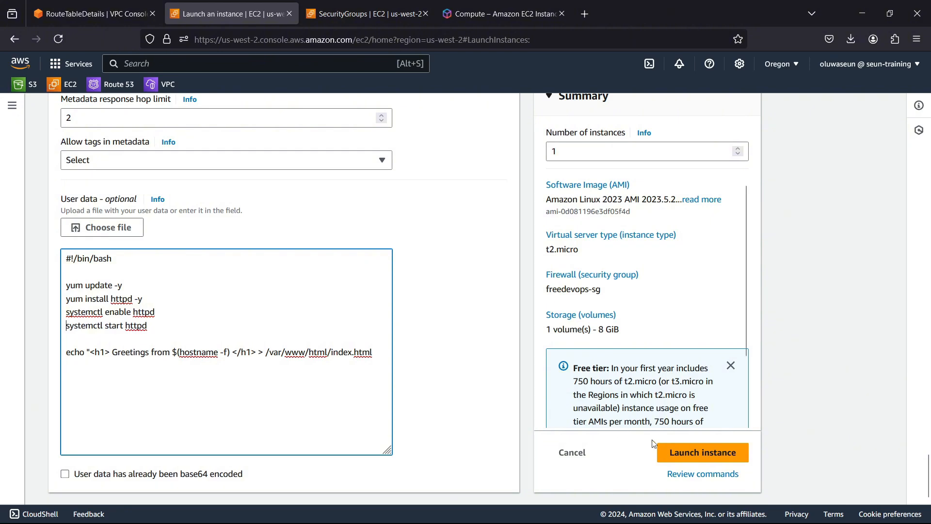
# Launch Web-01, return to the refreshed instances list, and check the state and availability zone of its entry.
pyautogui.click(679, 453)
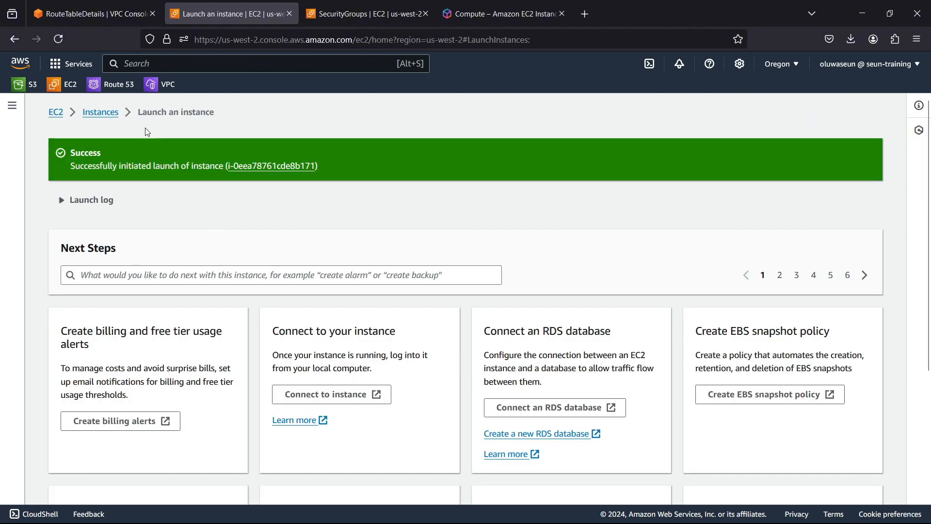
pyautogui.click(103, 113)
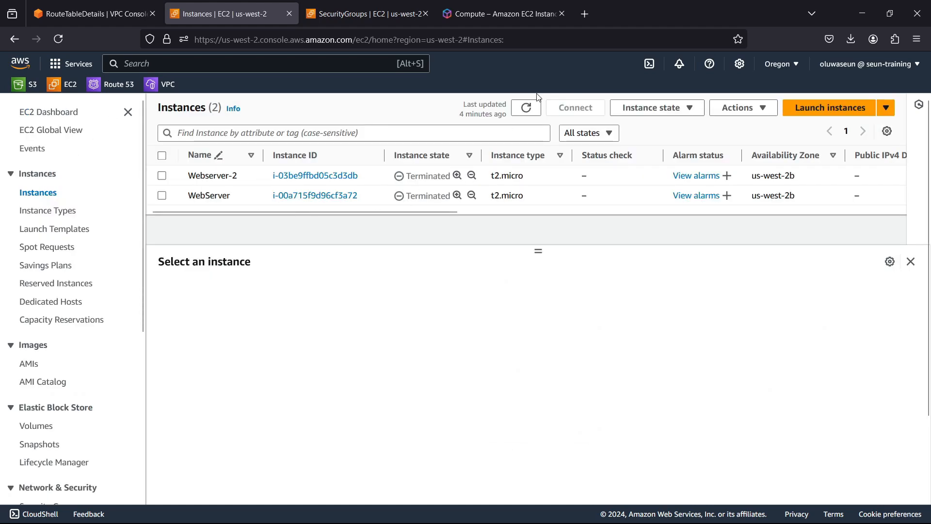
pyautogui.click(527, 108)
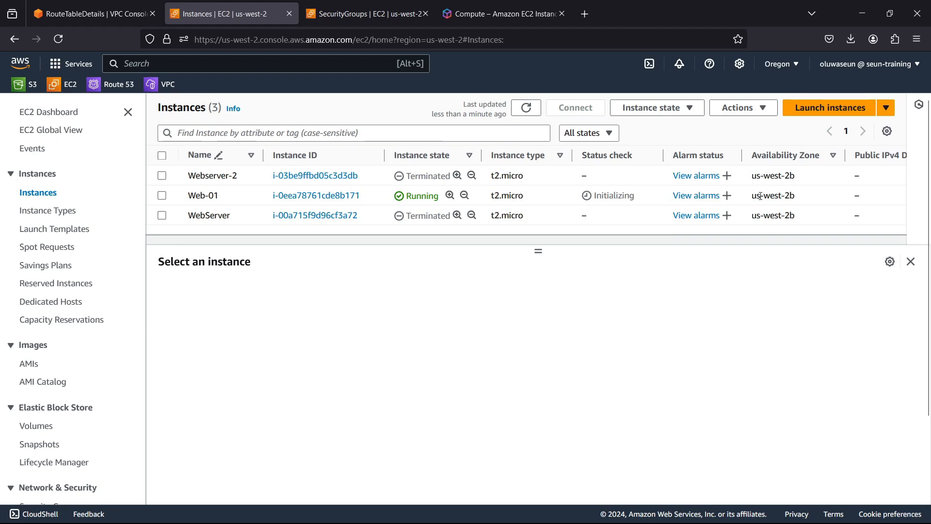
pyautogui.moveTo(770, 197)
pyautogui.mouseDown()
pyautogui.moveTo(800, 197)
pyautogui.moveTo(785, 198)
pyautogui.mouseUp()
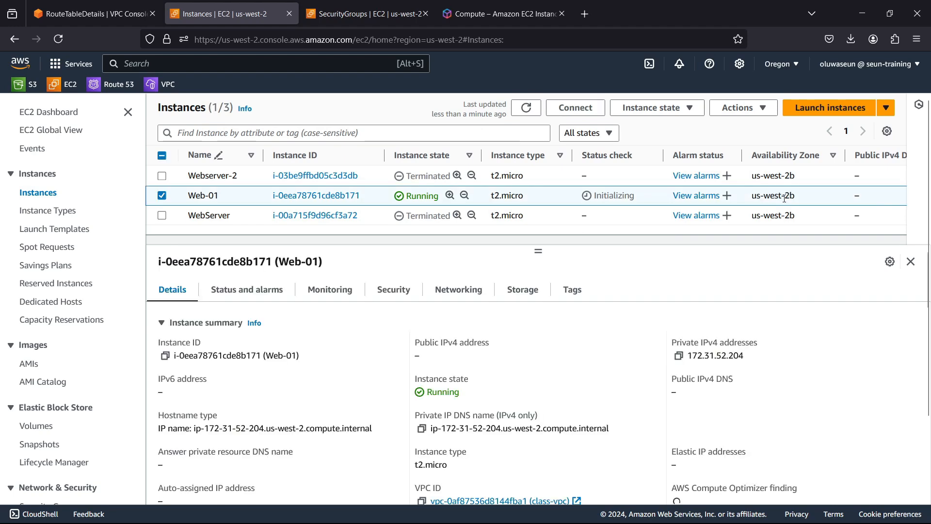
pyautogui.click(163, 196)
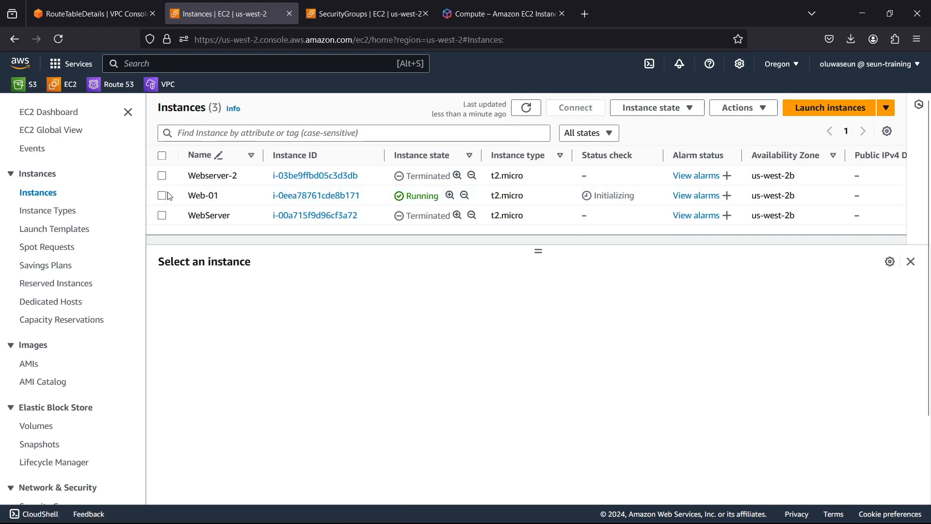
# Start launching another instance and name it Web-02.
pyautogui.click(815, 111)
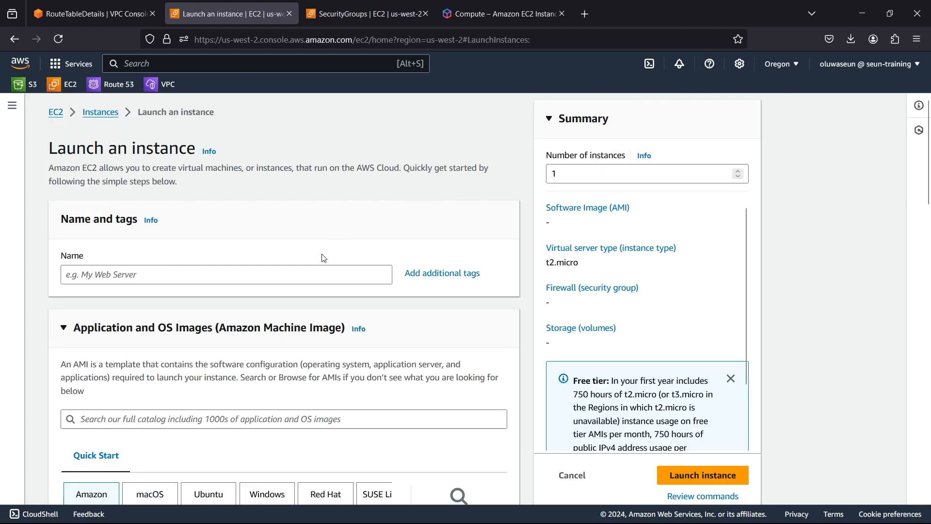
pyautogui.click(311, 274)
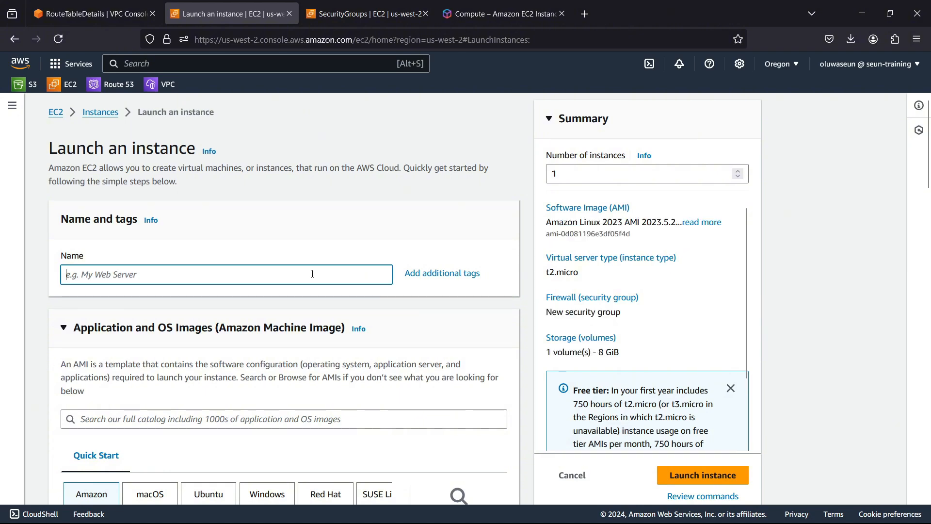
pyautogui.write('Web')
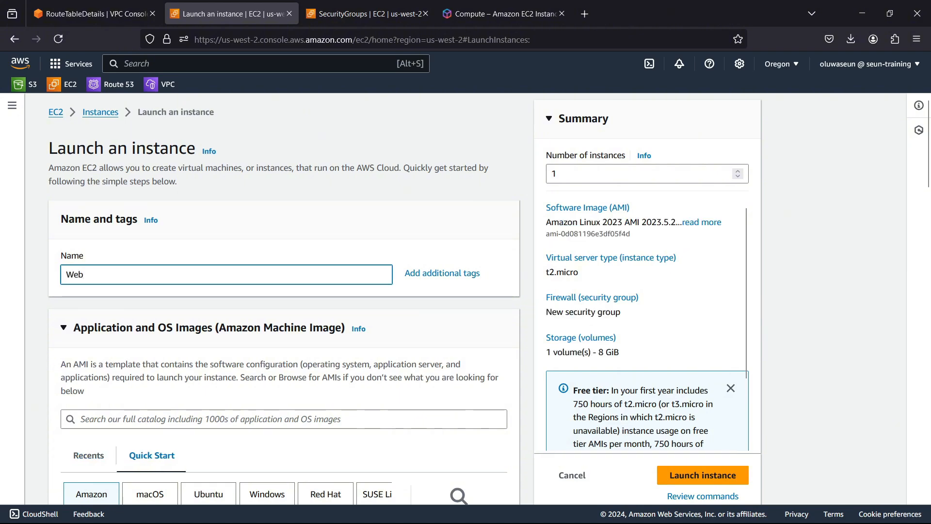
pyautogui.write('-02')
# Choose freedevops as the key pair for the Web-02 instance.
pyautogui.scroll(-5, 276, 222)
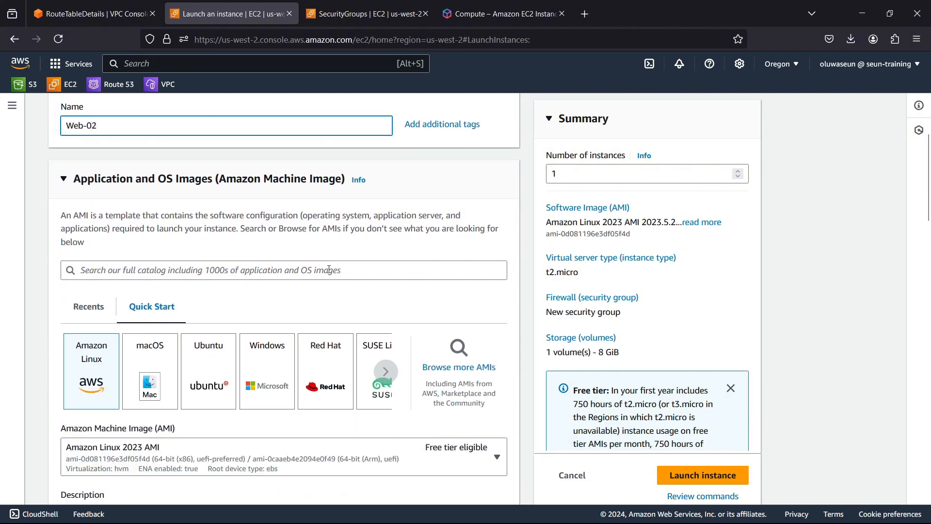
pyautogui.scroll(-3, 276, 222)
pyautogui.scroll(-5, 252, 236)
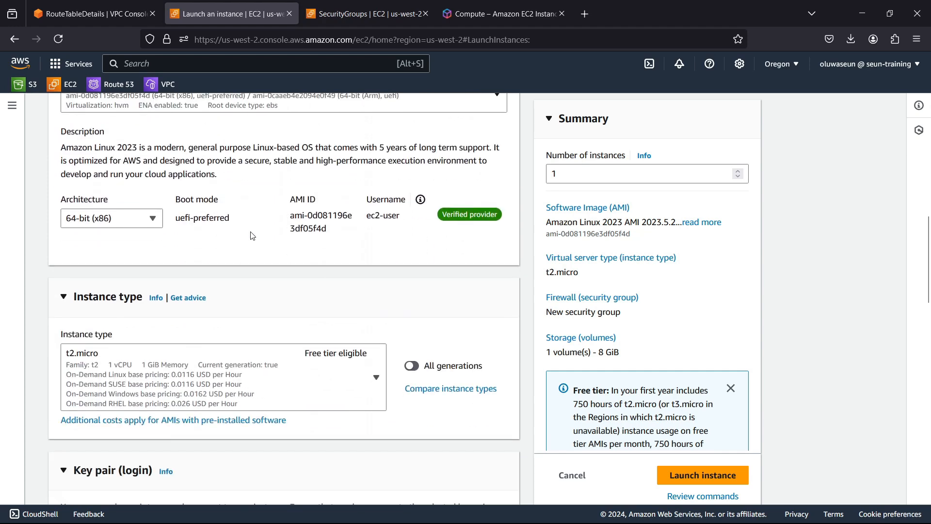
pyautogui.scroll(-3, 252, 236)
pyautogui.scroll(-3, 252, 236)
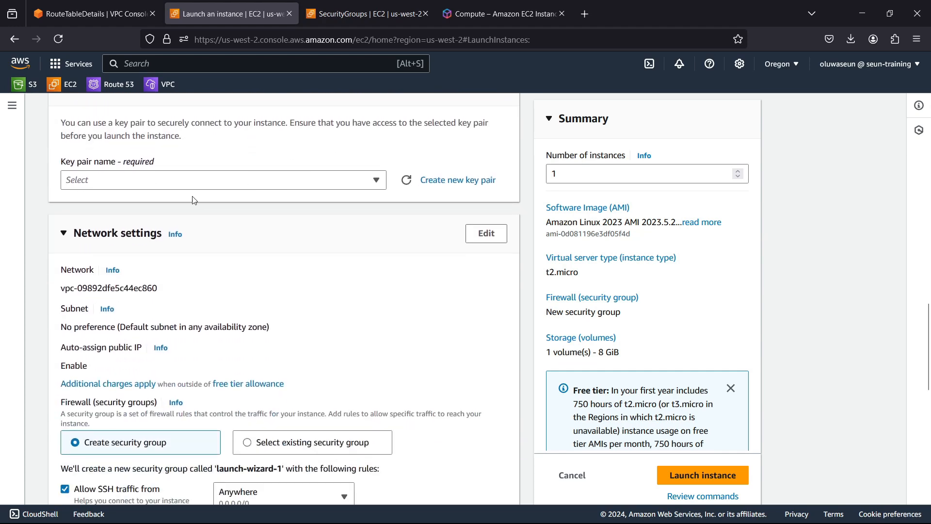
pyautogui.click(191, 182)
pyautogui.click(158, 240)
# Edit Web-02's network settings to use class-vpc and the class-subnet-a-private subnet.
pyautogui.click(480, 238)
pyautogui.scroll(-2, 340, 248)
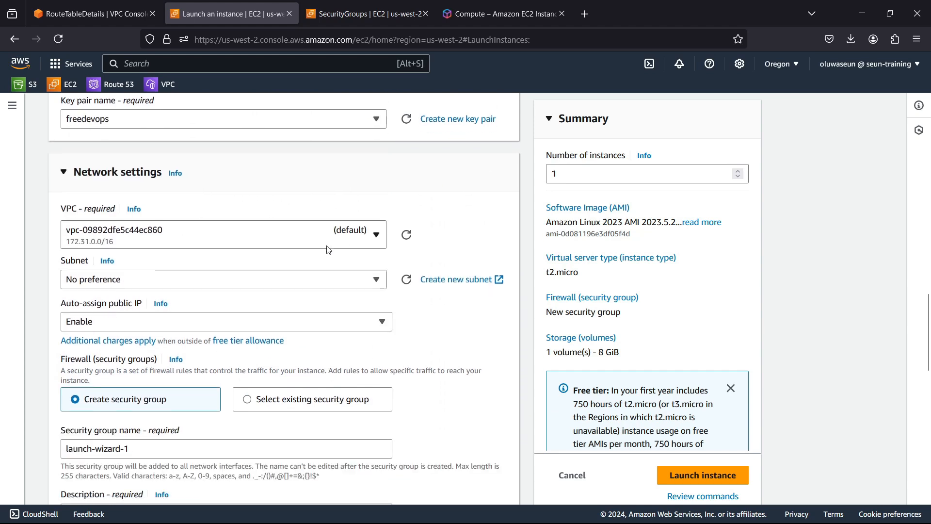
pyautogui.click(121, 232)
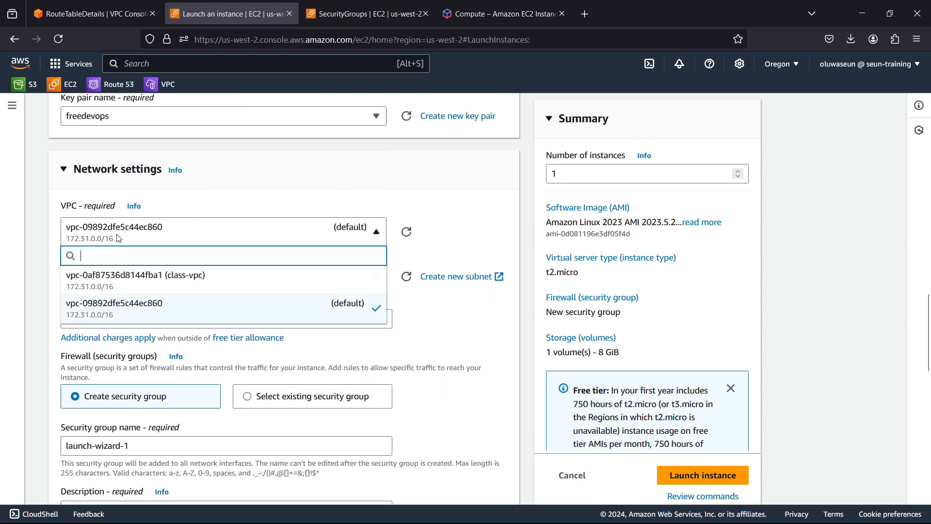
pyautogui.click(221, 284)
pyautogui.scroll(-2, 223, 272)
pyautogui.click(228, 238)
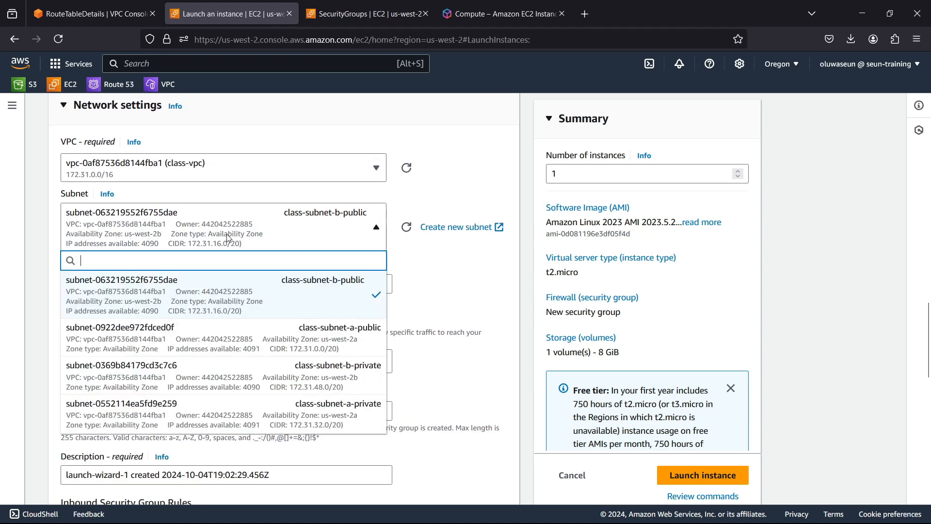
pyautogui.click(303, 418)
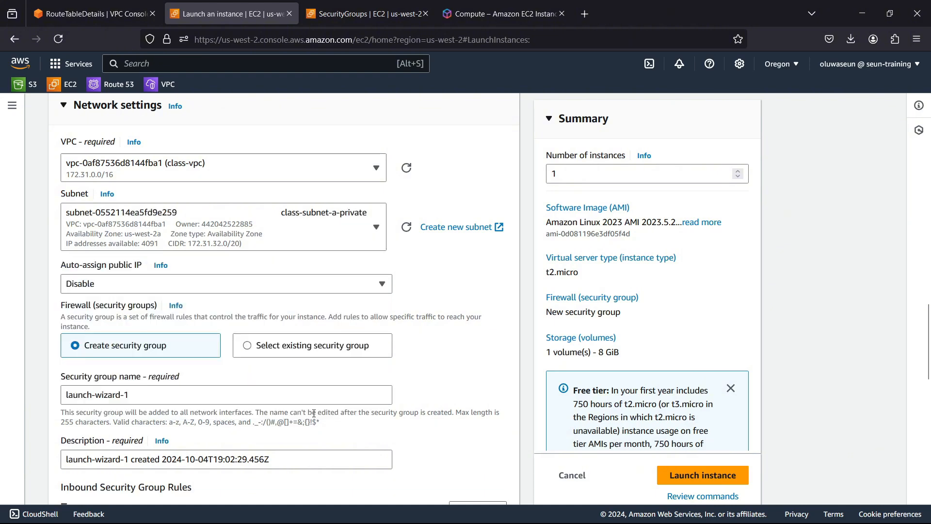
# Assign the existing security group freedevops-sg to Web-02.
pyautogui.scroll(-2, 291, 239)
pyautogui.click(289, 224)
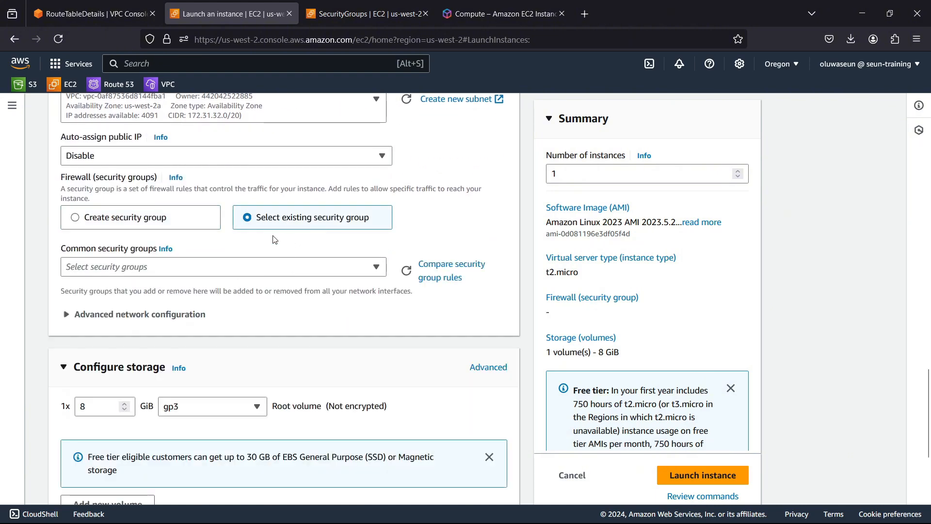
pyautogui.click(225, 269)
pyautogui.click(176, 346)
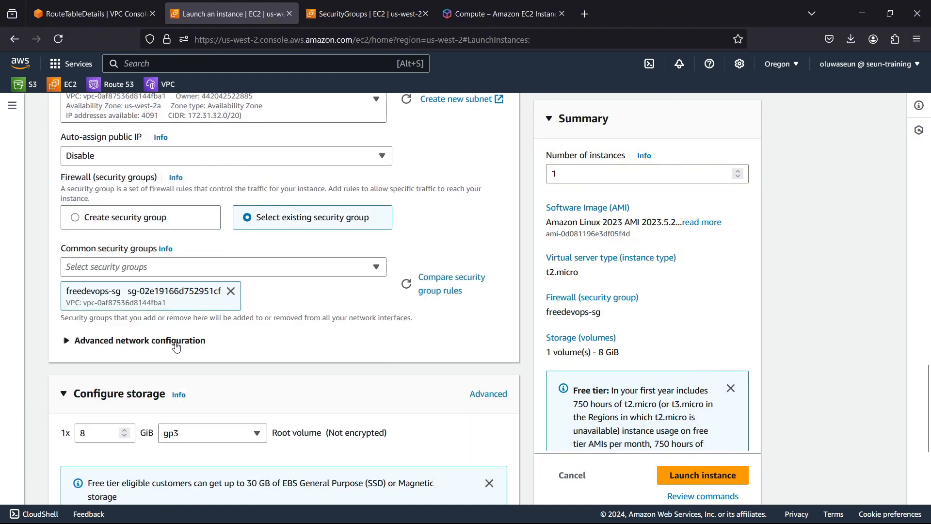
# Enter a Web-02 user-data script that updates packages, installs, enables and starts httpd, and writes a hostname greeting to /var/www/html/index.html.
pyautogui.scroll(-3, 293, 346)
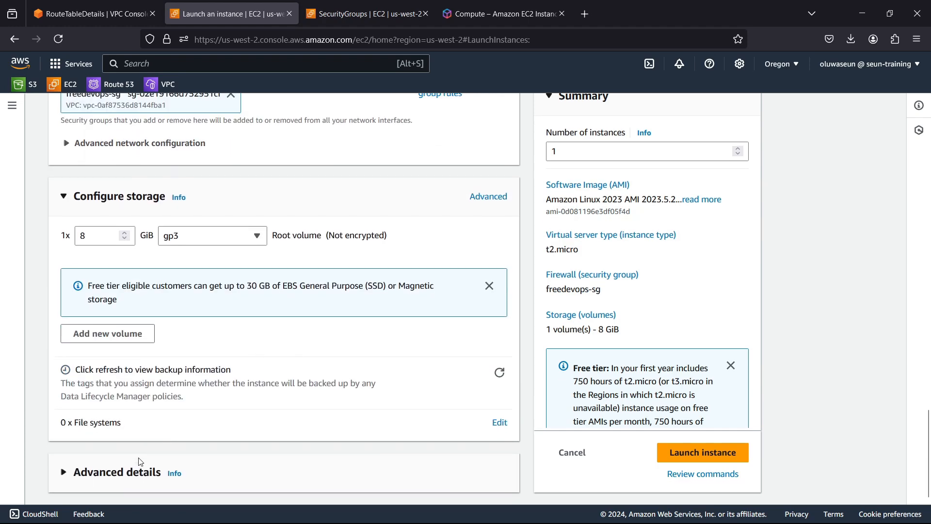
pyautogui.click(179, 454)
pyautogui.scroll(-15, 281, 383)
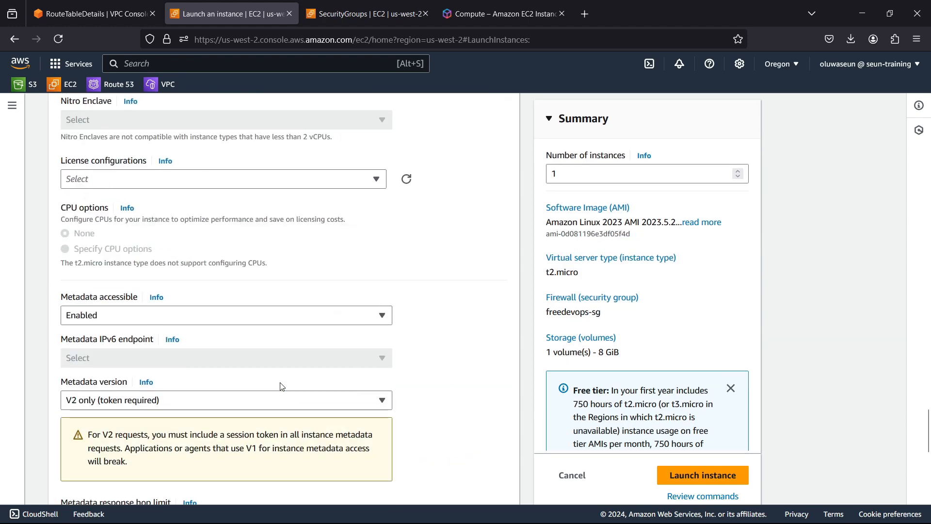
pyautogui.scroll(-8, 283, 387)
pyautogui.click(187, 327)
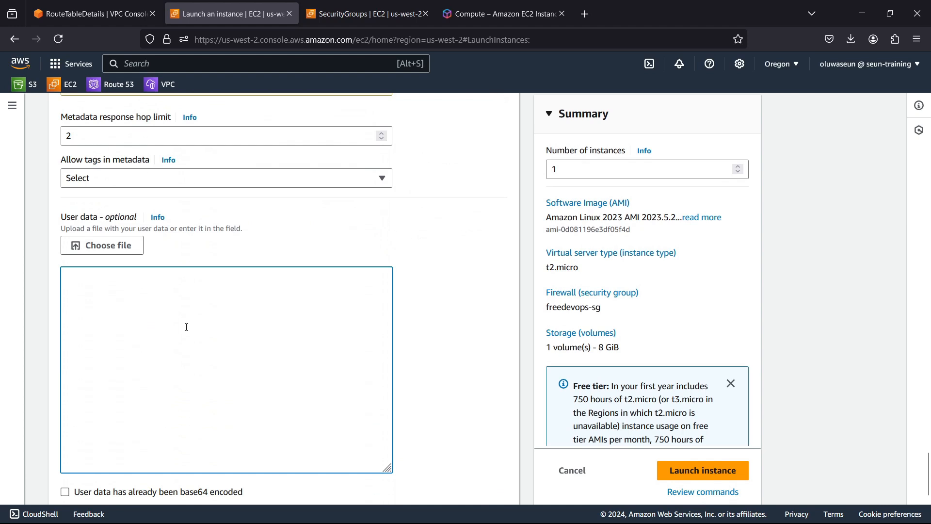
pyautogui.write('#!/bin/bash  yum update -y yum install httpd -y sudo systemctl enable httpd sudo systemctl start httpd  echo "<h1> Greetings from $(hostname -f) </h1> > /var/www/html/index.html')
# Remove sudo from the systemctl enable httpd and systemctl start httpd lines of the user-data script.
pyautogui.click(88, 331)
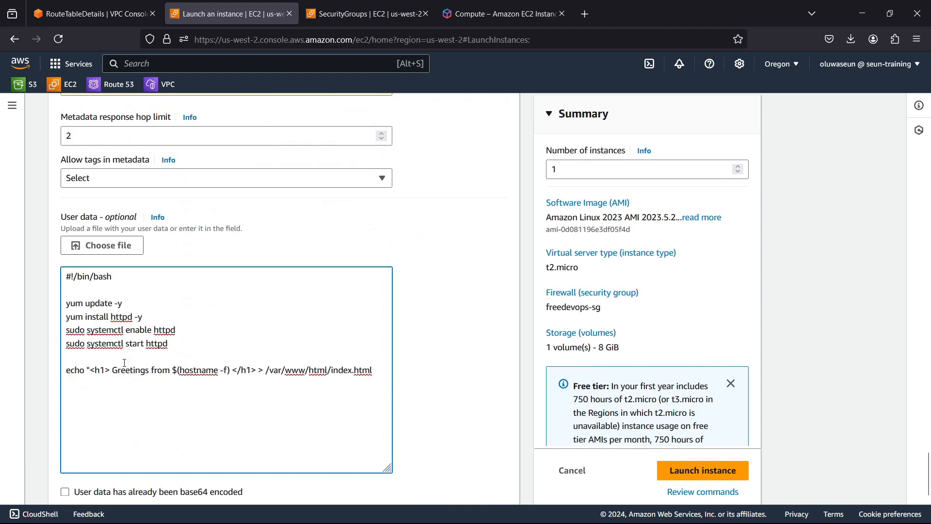
pyautogui.press('BackSpace')
pyautogui.press('BackSpace')
pyautogui.press('BackSpace')
pyautogui.press('BackSpace')
pyautogui.press('BackSpace')
pyautogui.press('BackSpace')
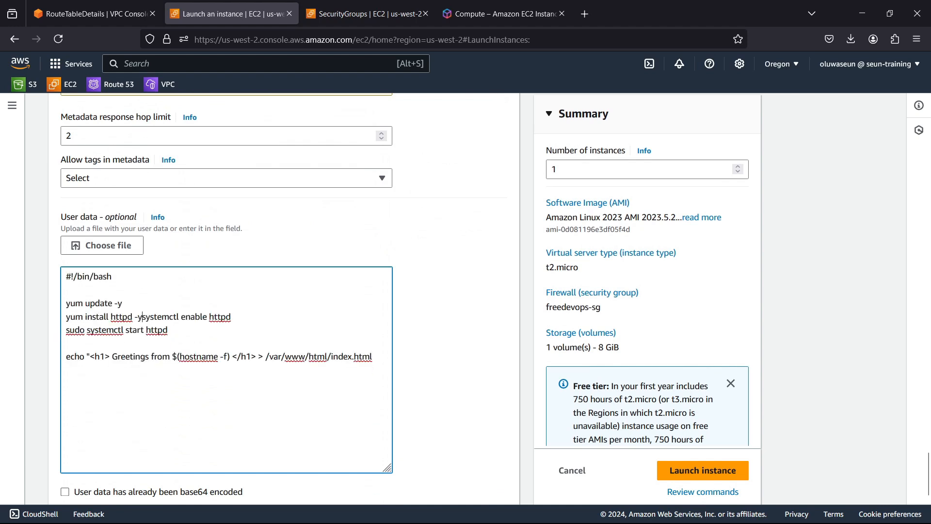
pyautogui.press('Return')
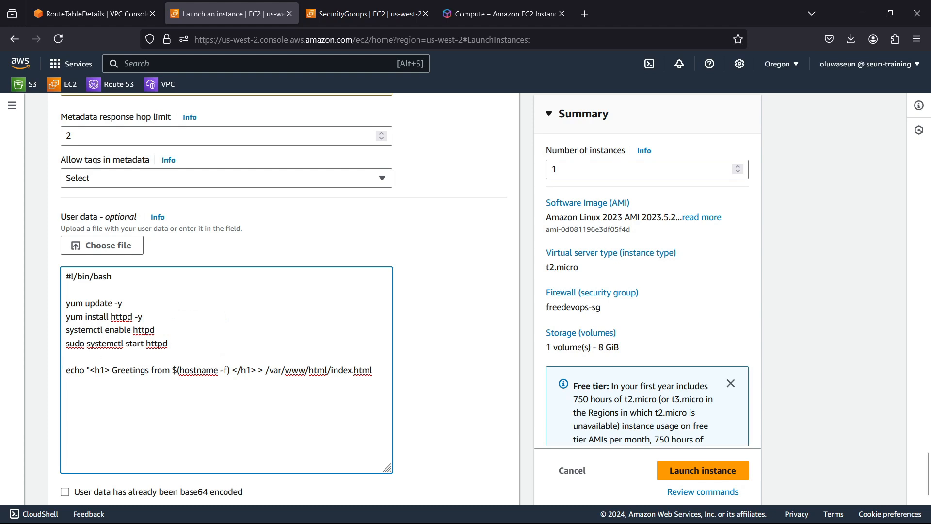
pyautogui.click(87, 345)
pyautogui.press('BackSpace')
pyautogui.press('BackSpace')
pyautogui.press('BackSpace')
pyautogui.press('BackSpace')
pyautogui.press('BackSpace')
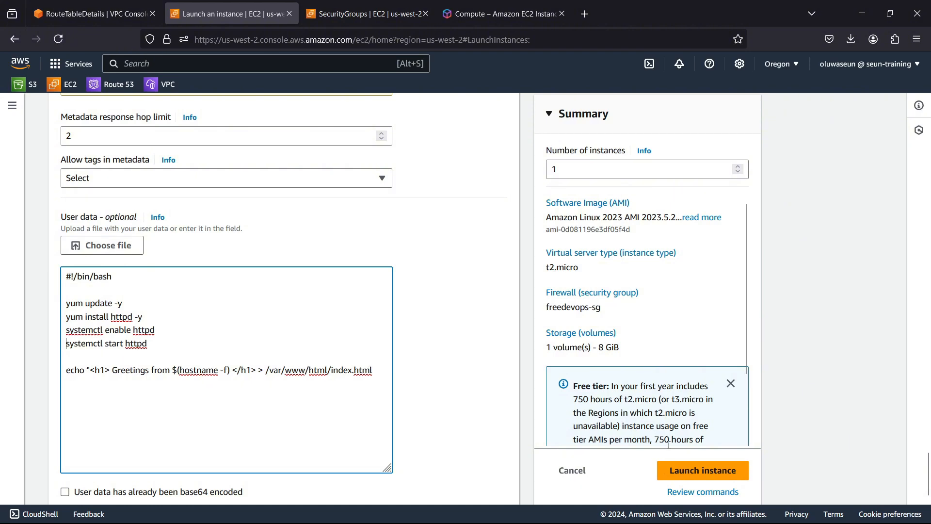
# Launch the Web-02 instance and filter the instances list to the Running state.
pyautogui.click(674, 470)
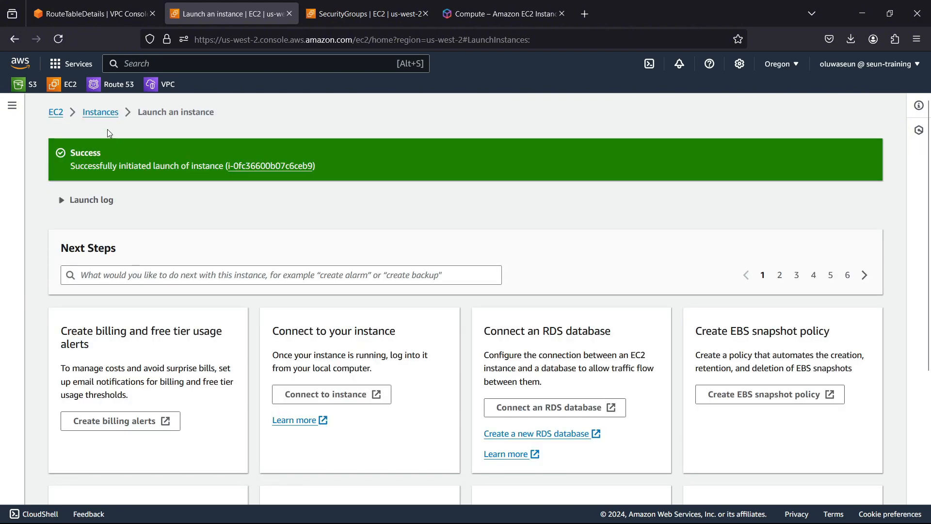
pyautogui.click(103, 112)
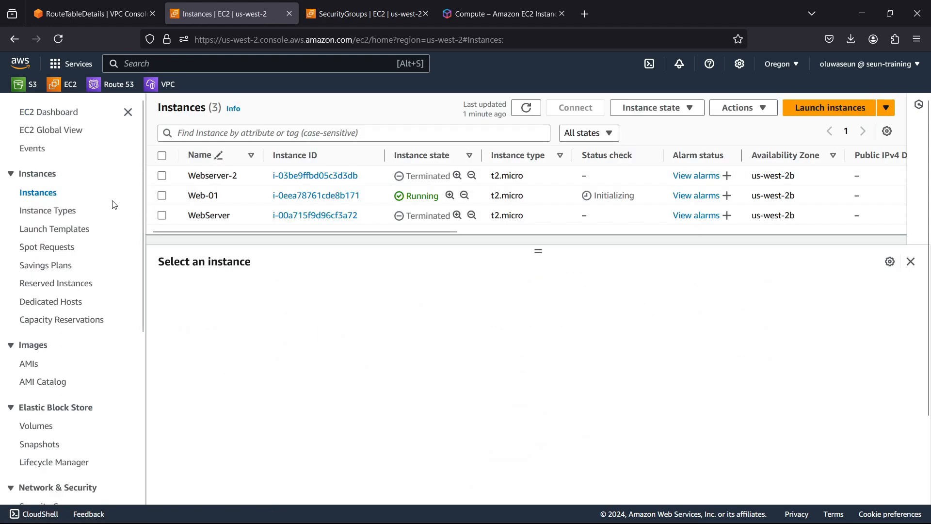
pyautogui.click(611, 135)
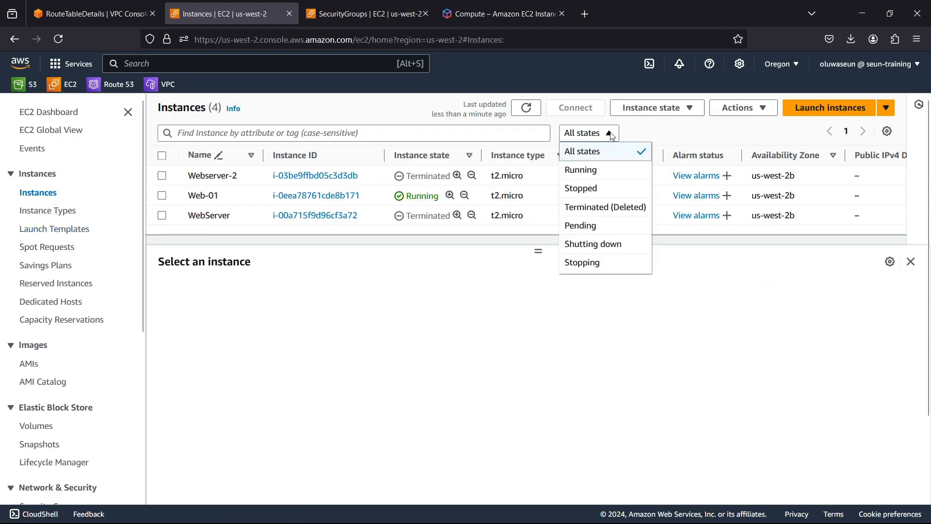
pyautogui.click(581, 170)
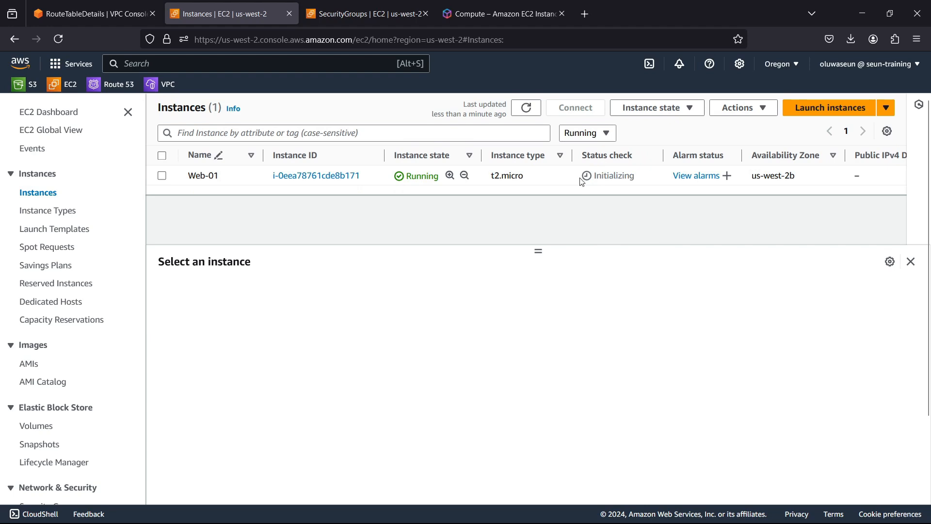
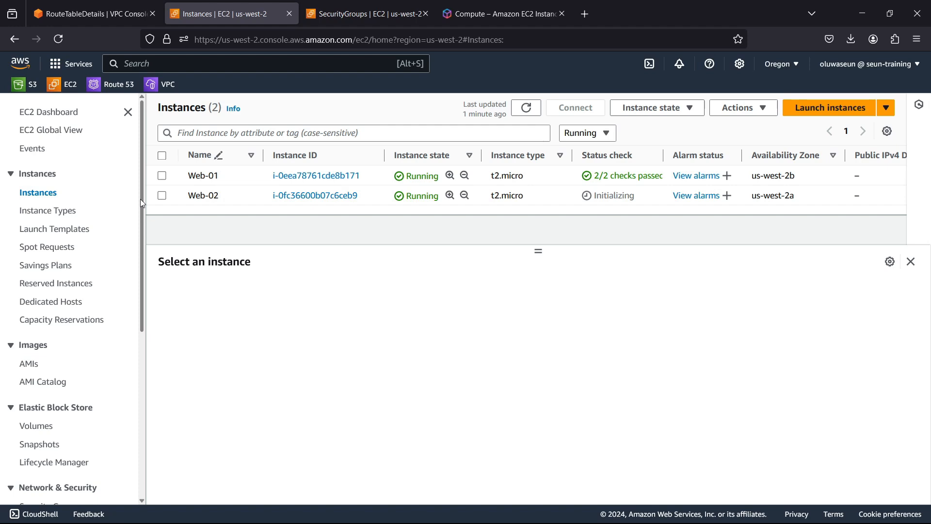
# Start creating a new load balancer of the Application Load Balancer type.
pyautogui.scroll(-5, 78, 252)
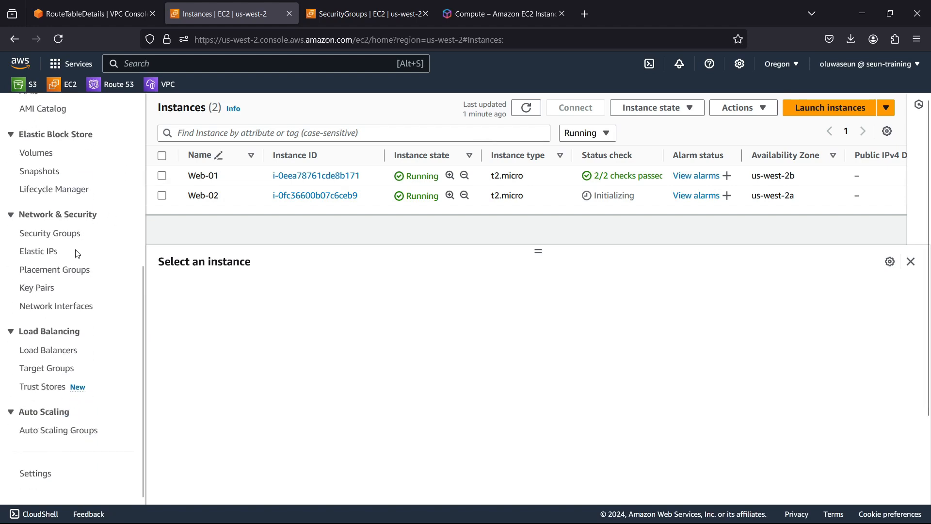
pyautogui.click(71, 351)
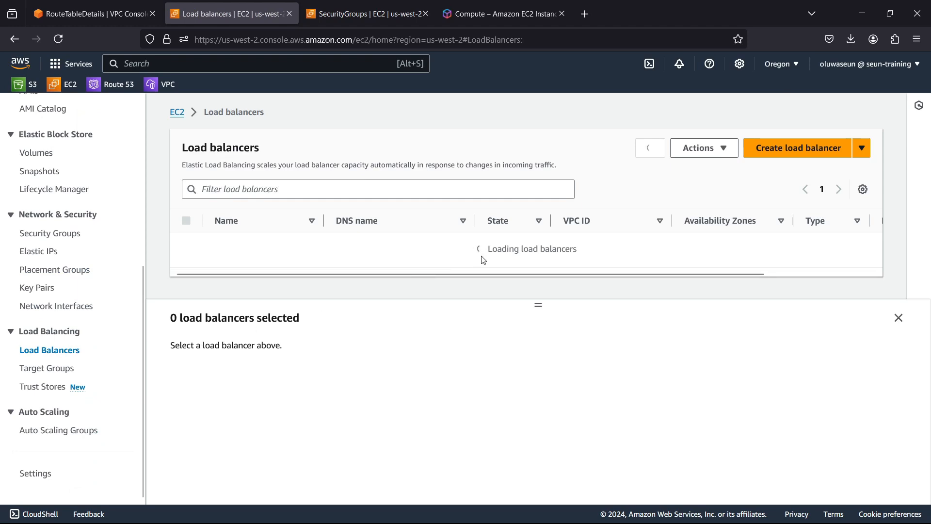
pyautogui.click(796, 155)
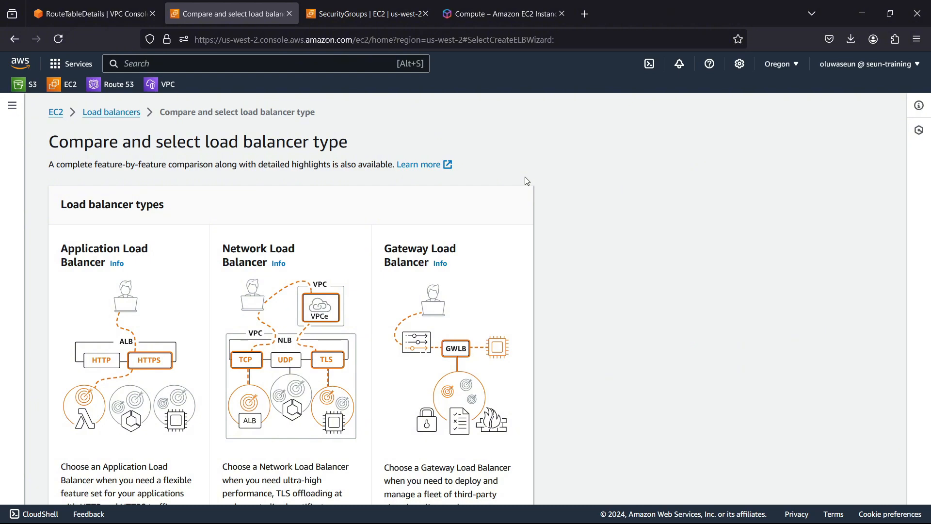
pyautogui.scroll(-2, 553, 272)
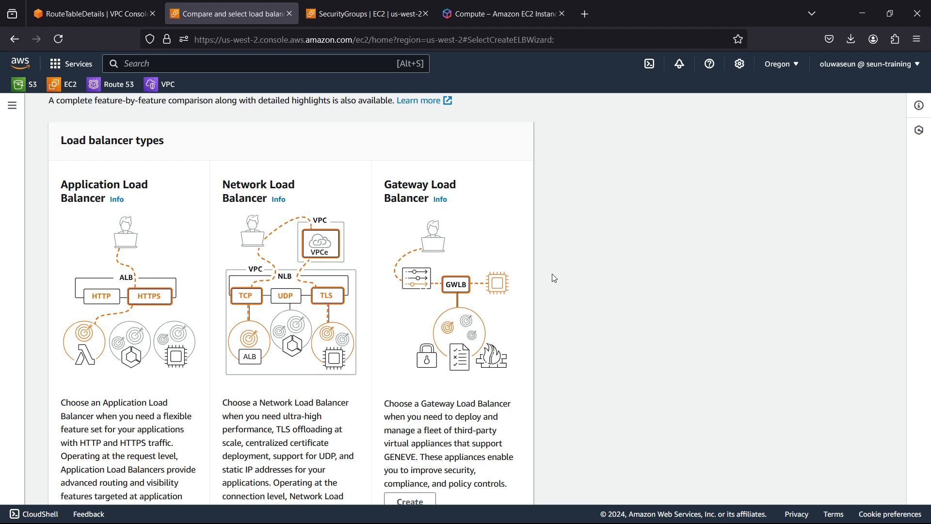
pyautogui.scroll(-2, 548, 277)
pyautogui.scroll(3, 546, 276)
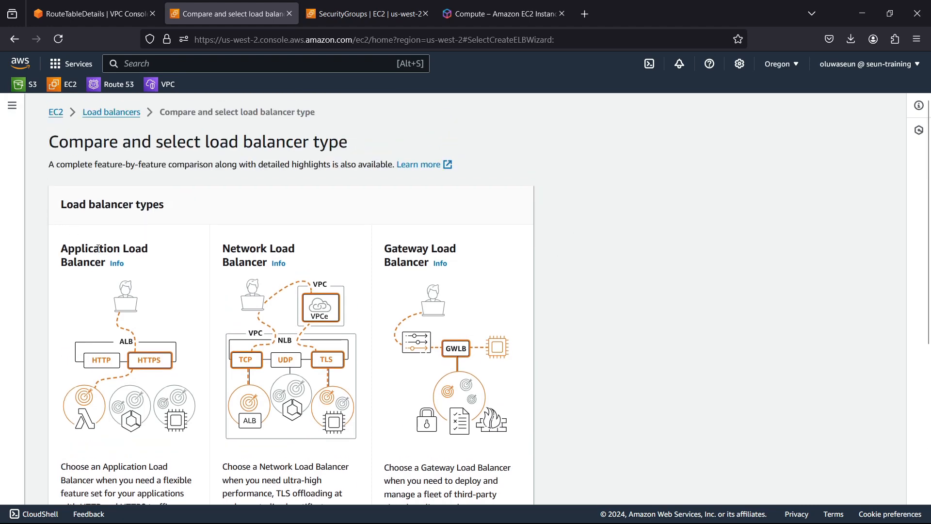
pyautogui.scroll(-5, 99, 249)
pyautogui.click(87, 368)
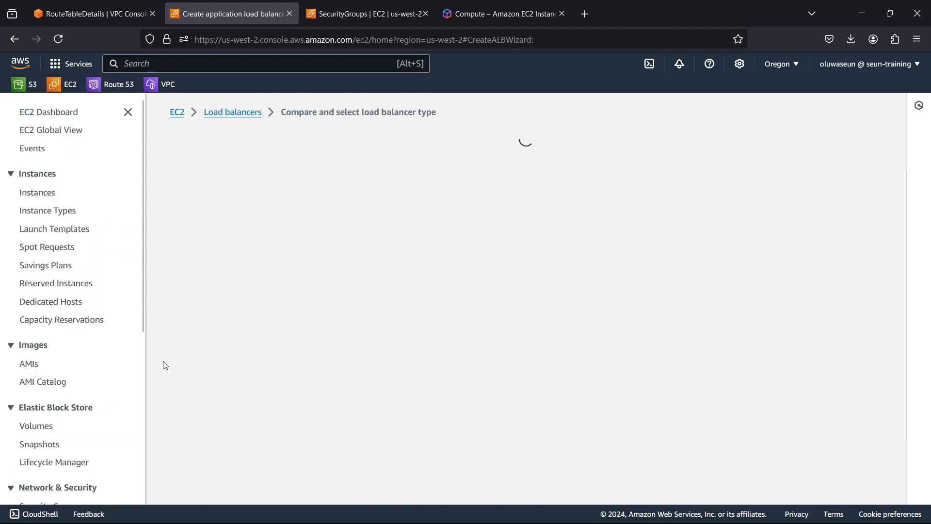
# Name the load balancer class-lb.
pyautogui.scroll(-2, 378, 286)
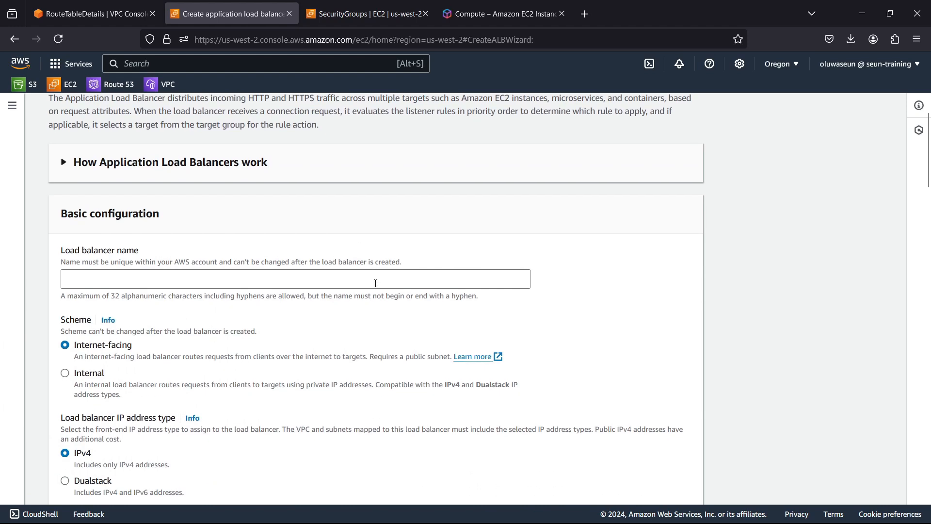
pyautogui.click(306, 281)
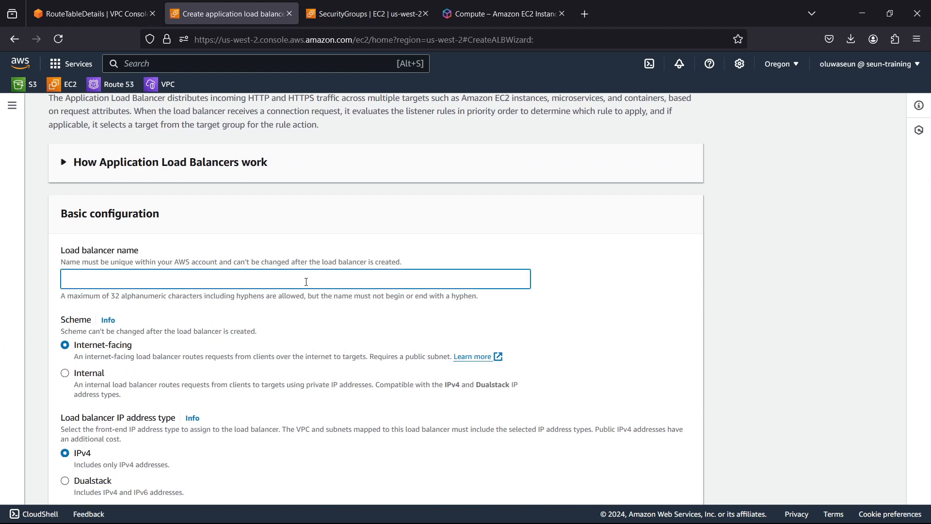
pyautogui.write('class-lb')
pyautogui.scroll(-2, 92, 285)
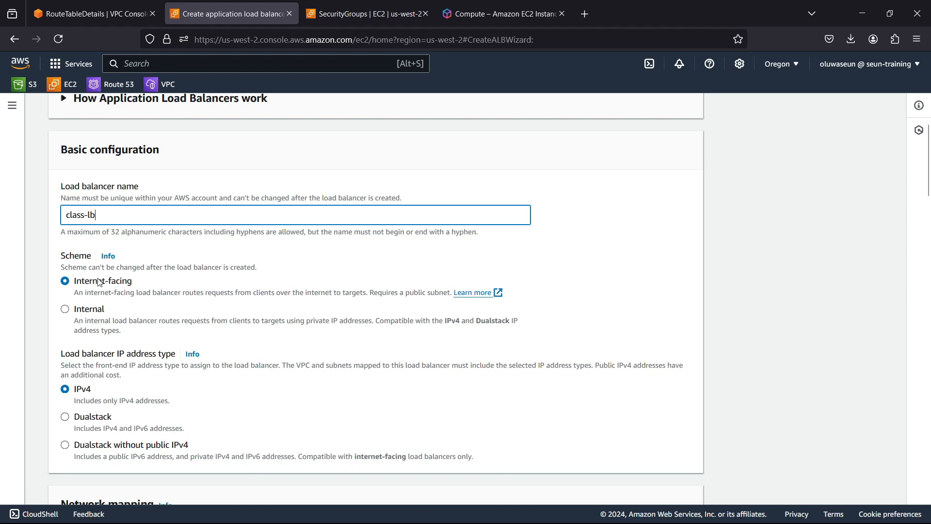
# Map the load balancer to class-vpc with us-west-2a on class-subnet-a-public and us-west-2b on class-subnet-b-public.
pyautogui.scroll(-2, 204, 295)
pyautogui.scroll(-4, 82, 333)
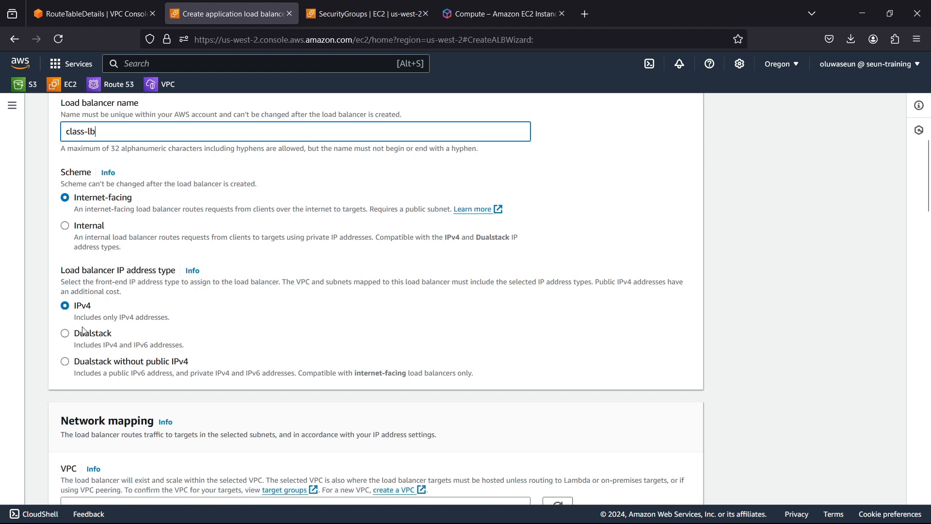
pyautogui.click(135, 340)
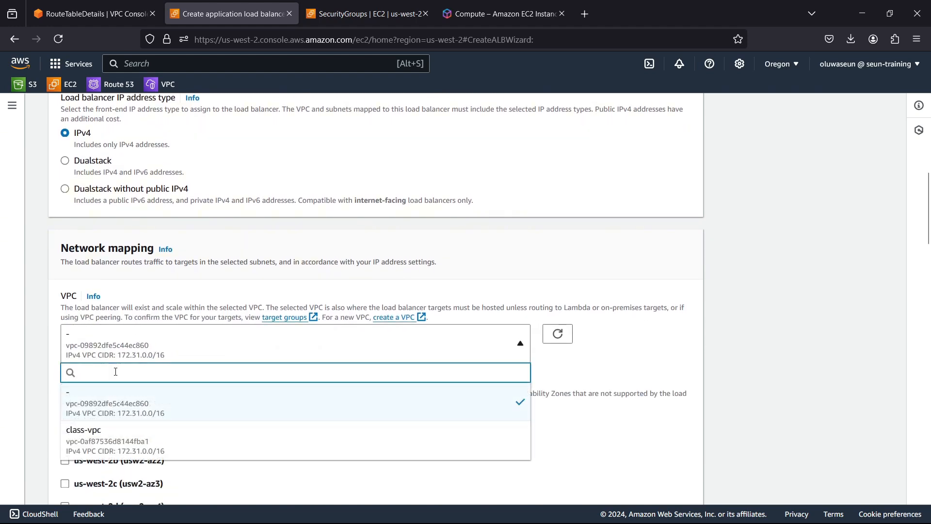
pyautogui.click(110, 443)
pyautogui.scroll(-2, 215, 345)
pyautogui.scroll(-1, 199, 332)
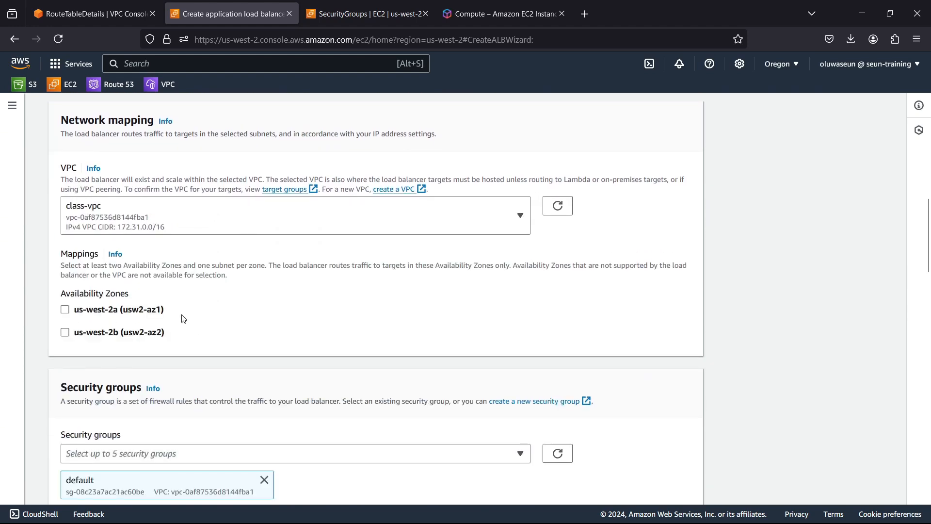
pyautogui.click(65, 311)
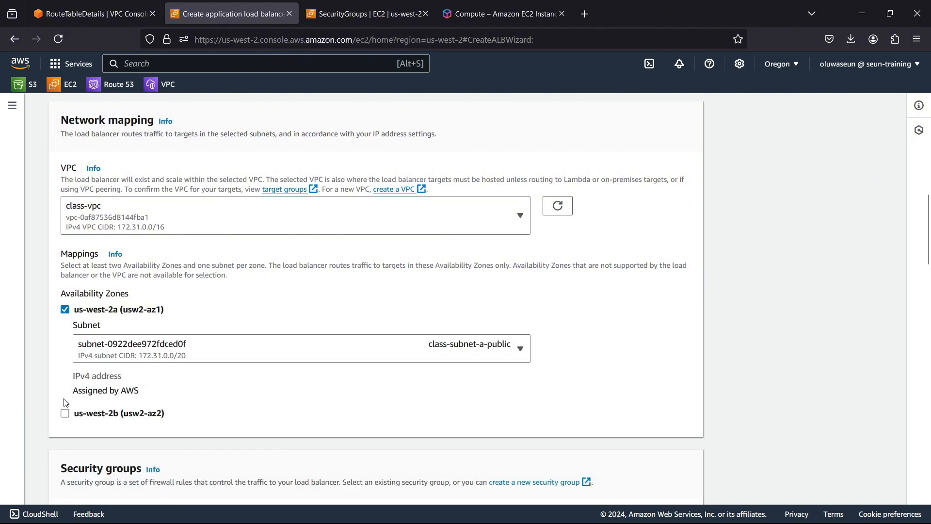
pyautogui.click(65, 414)
pyautogui.scroll(-1, 194, 396)
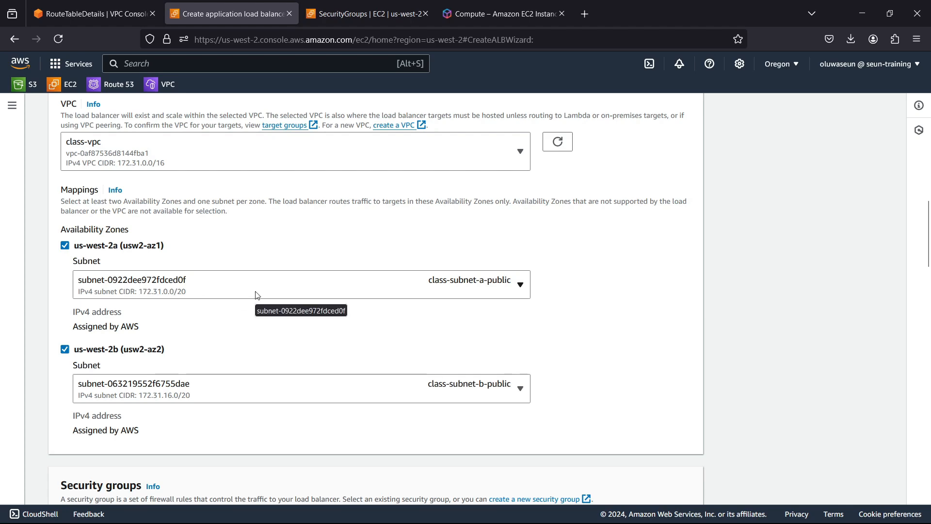
pyautogui.scroll(9, 257, 296)
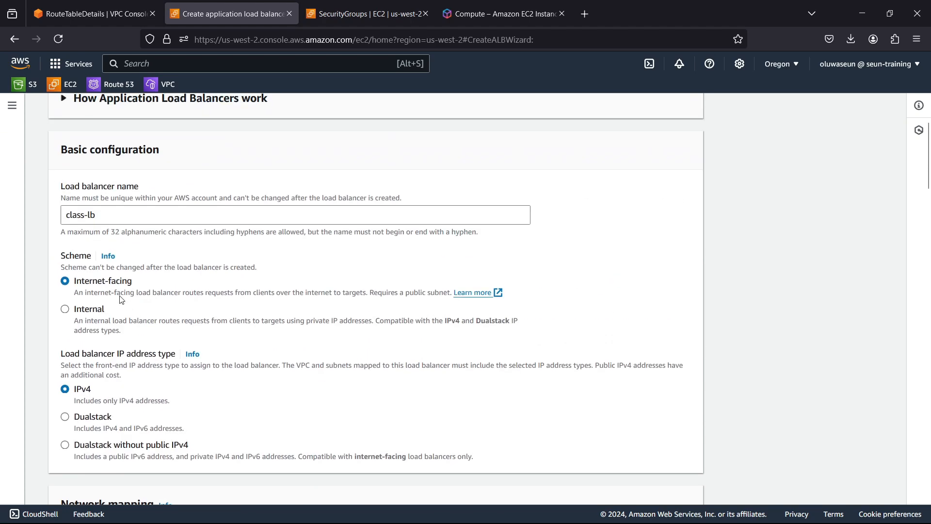
pyautogui.scroll(-9, 150, 281)
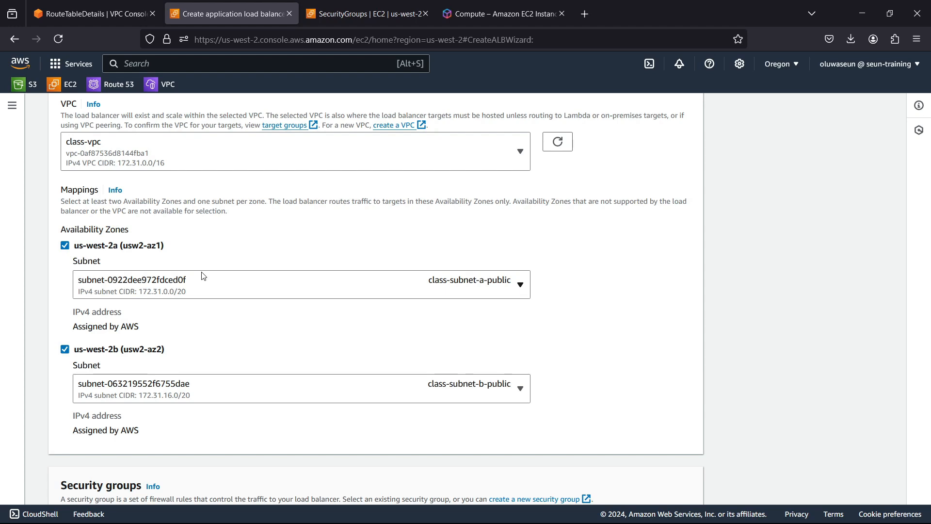
# Replace the load balancer's default security group with ALBSecurityGroup.
pyautogui.scroll(-5, 203, 277)
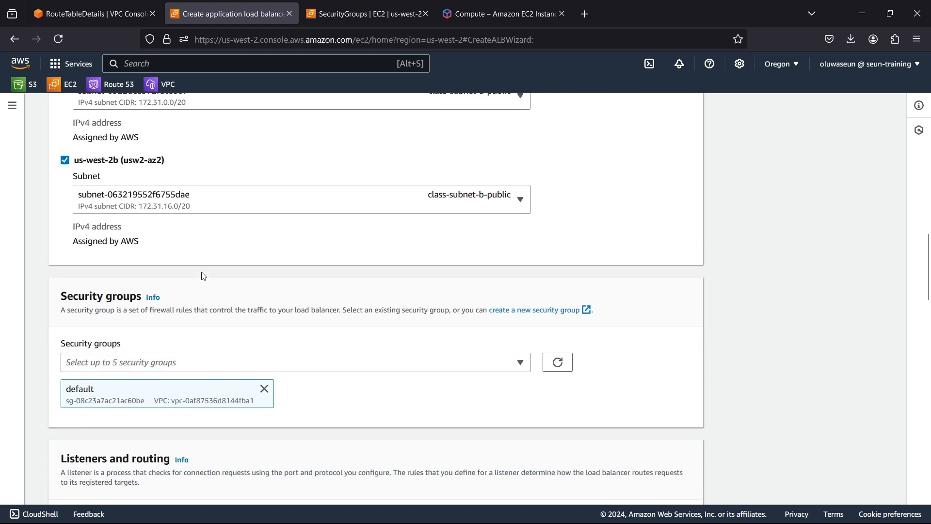
pyautogui.click(265, 322)
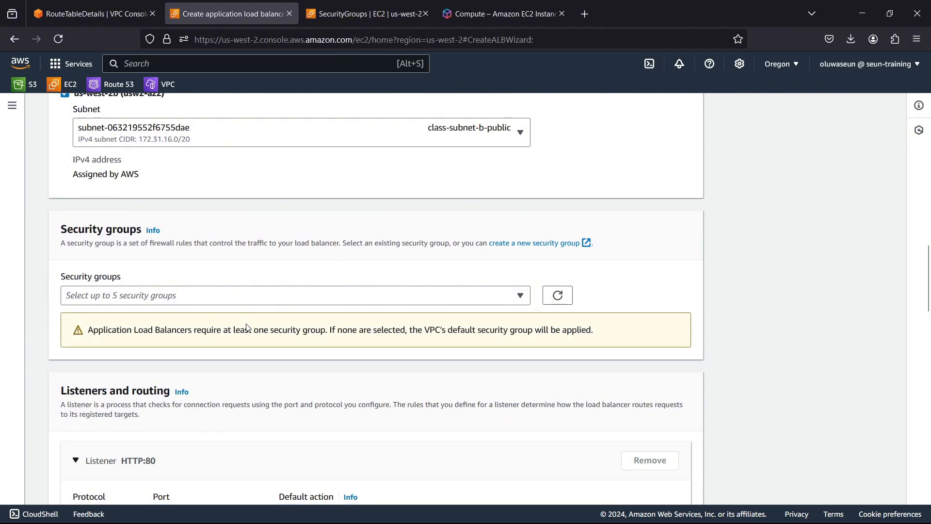
pyautogui.click(226, 295)
pyautogui.click(207, 356)
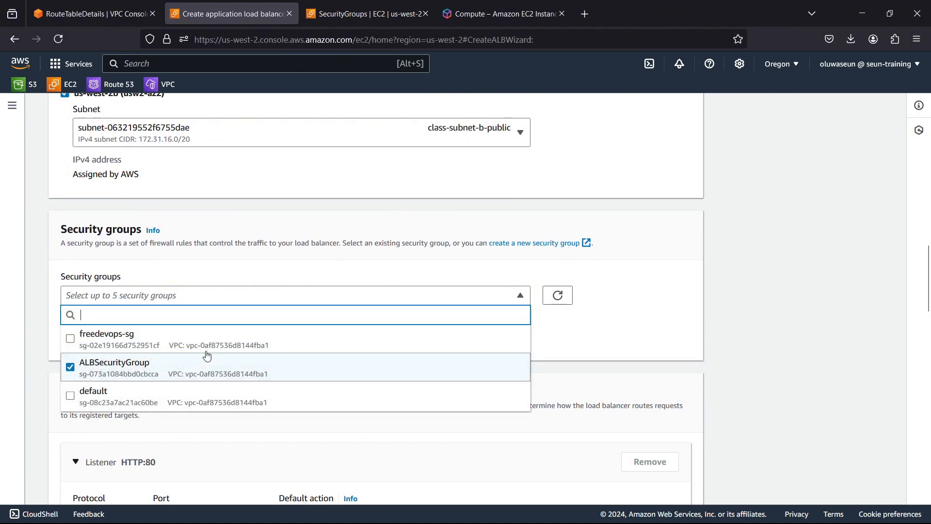
pyautogui.click(341, 267)
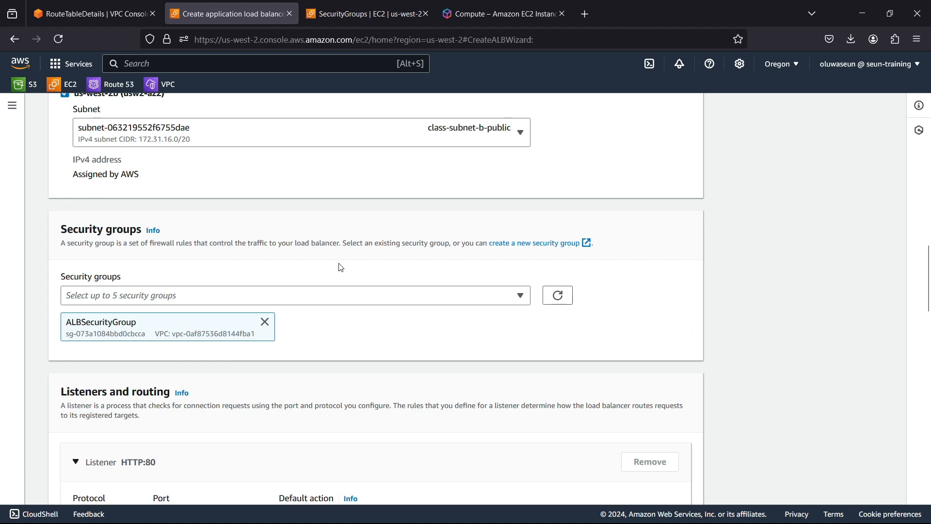
# Check which target groups are available for the HTTP:80 listener's default forward action.
pyautogui.scroll(-2, 341, 267)
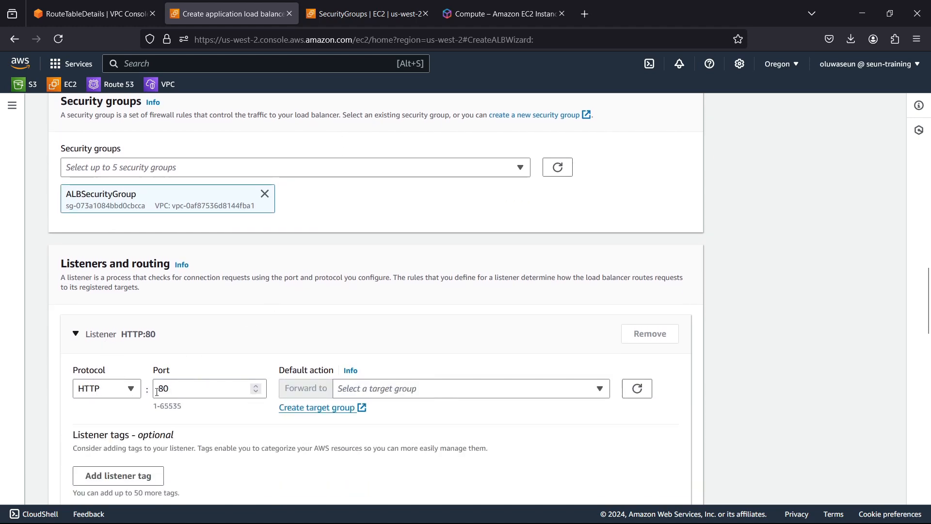
pyautogui.scroll(-1, 227, 387)
pyautogui.click(402, 325)
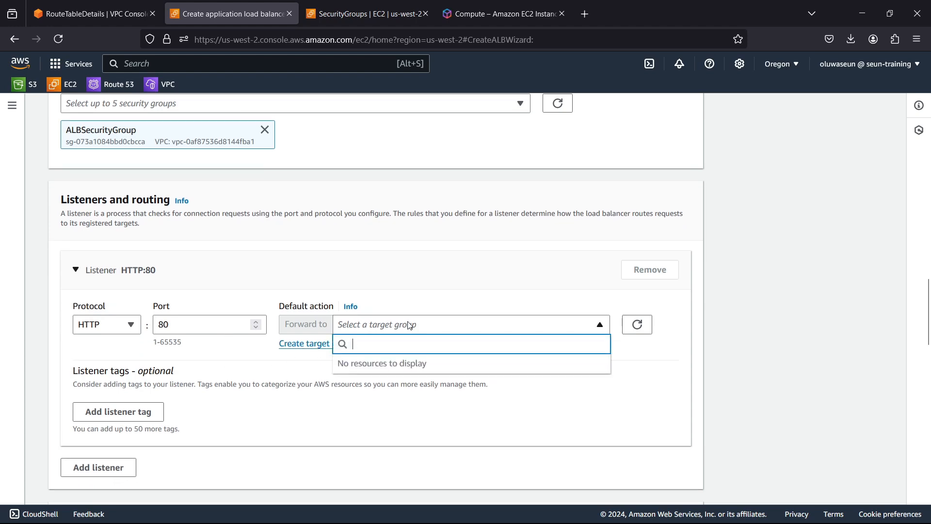
pyautogui.click(396, 328)
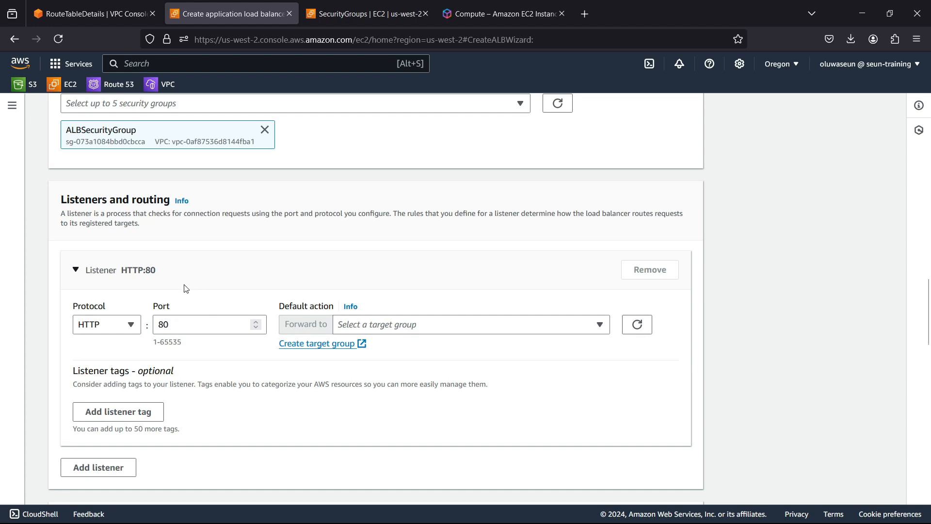
# Start creating a target group for the HTTP:80 listener with the Instances target type and name it web-tg.
pyautogui.click(493, 328)
pyautogui.click(489, 329)
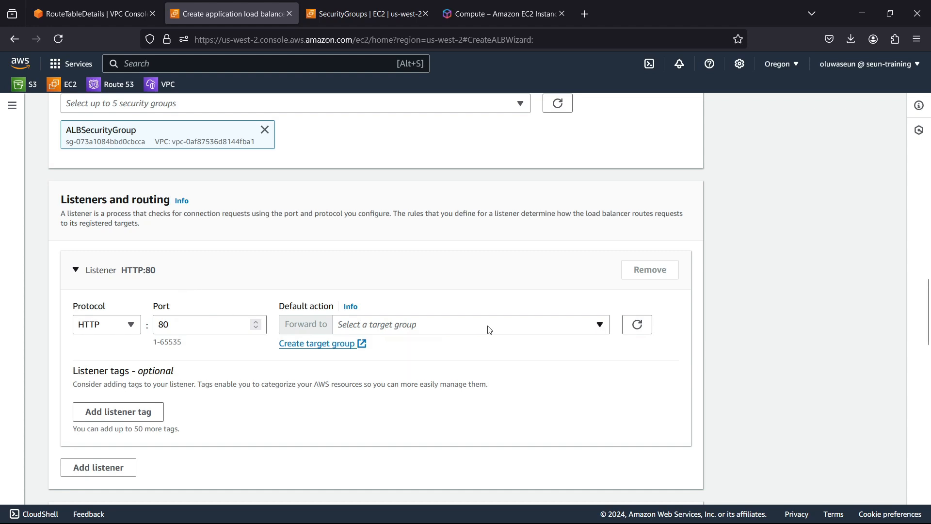
pyautogui.click(321, 344)
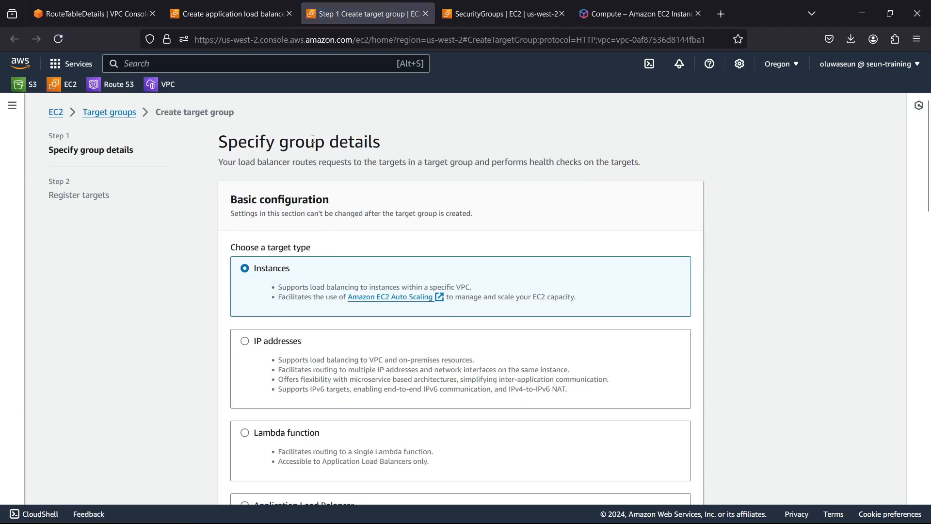
pyautogui.scroll(-2, 256, 213)
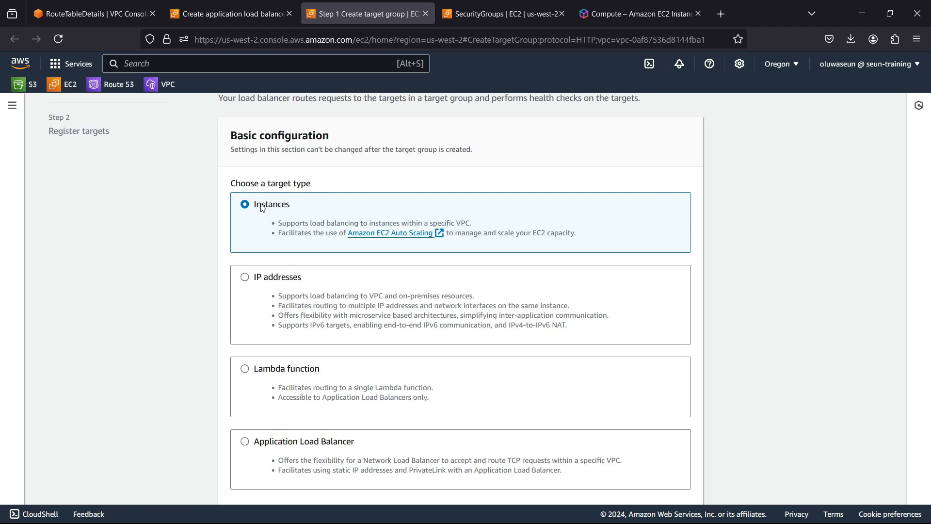
pyautogui.scroll(-2, 301, 216)
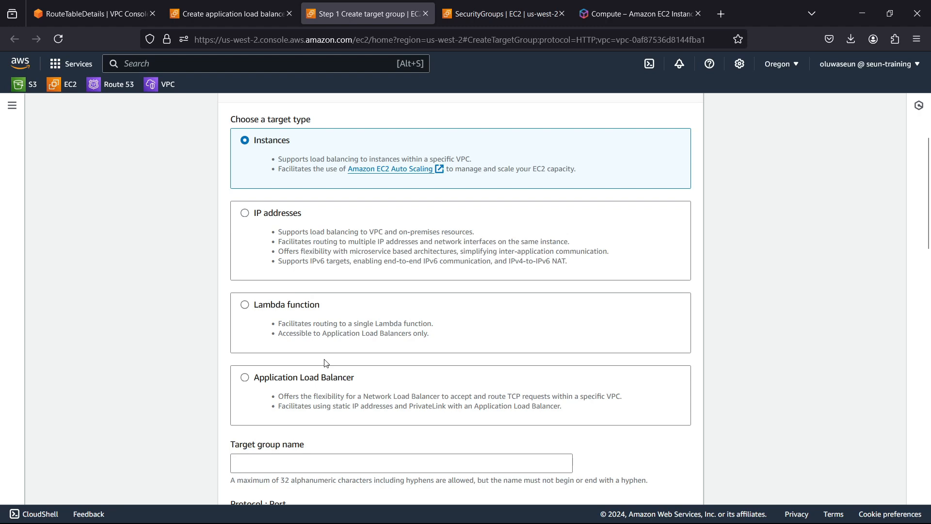
pyautogui.scroll(-3, 334, 360)
pyautogui.click(322, 342)
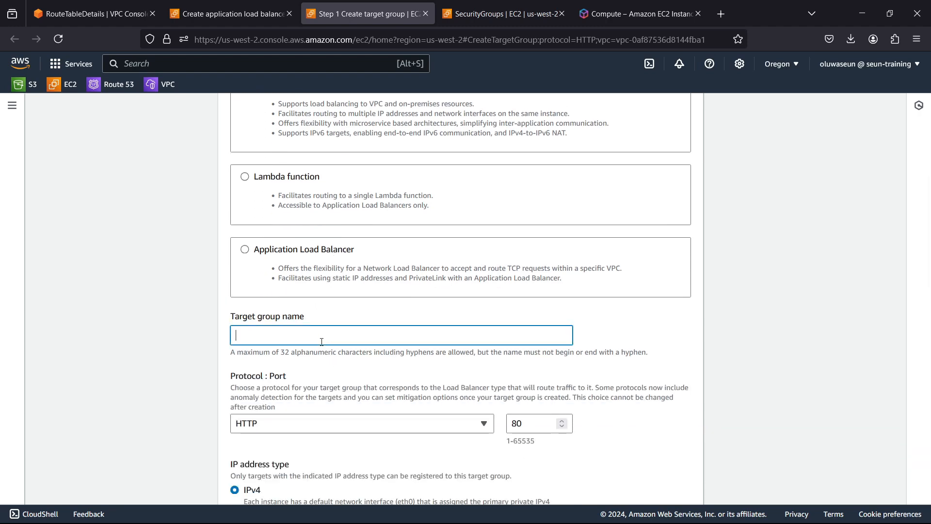
pyautogui.write('web-tg')
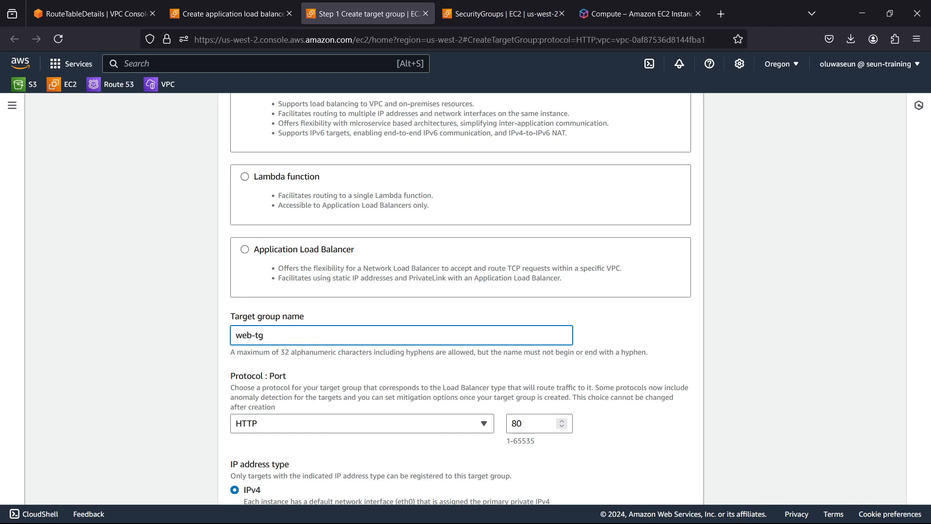
# Keep HTTP port 80, IPv4, class-vpc, HTTP1 and the HTTP health check on path /, and continue to target registration.
pyautogui.scroll(-3, 322, 339)
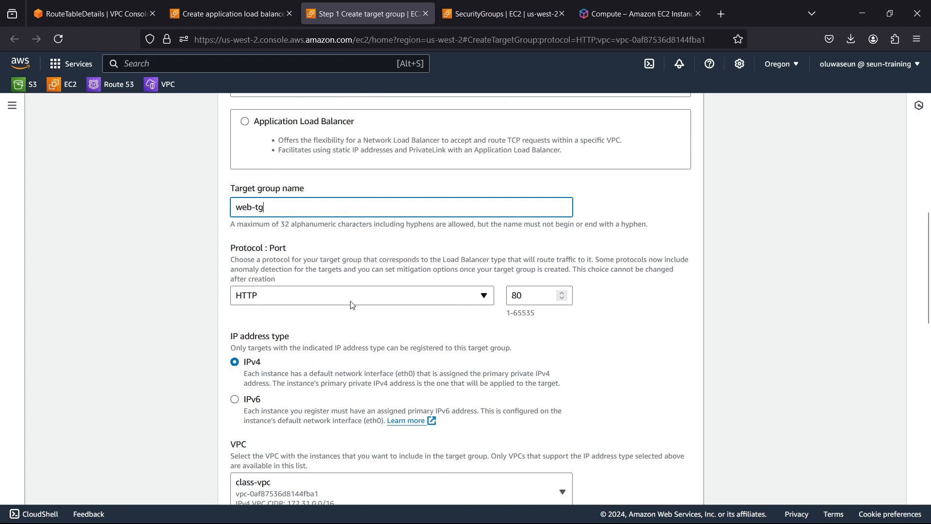
pyautogui.scroll(-4, 353, 305)
pyautogui.click(266, 306)
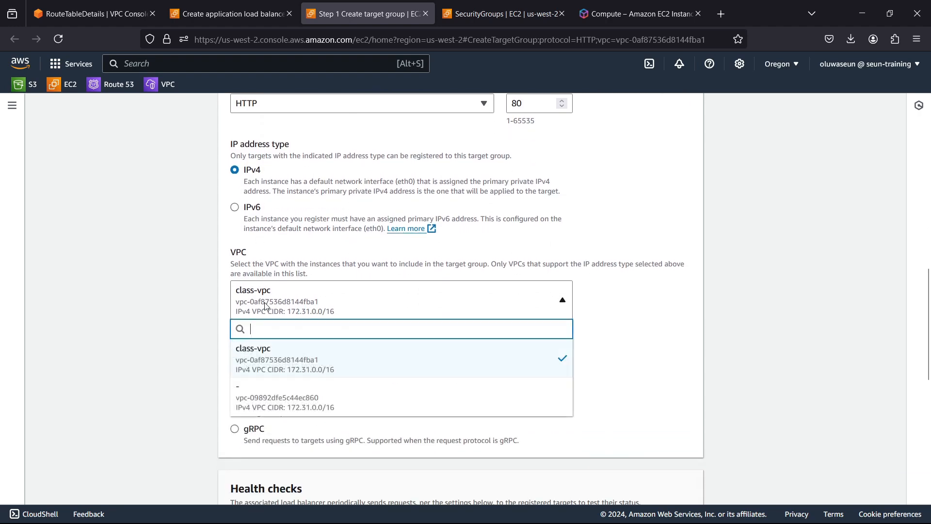
pyautogui.click(279, 304)
pyautogui.scroll(-3, 277, 300)
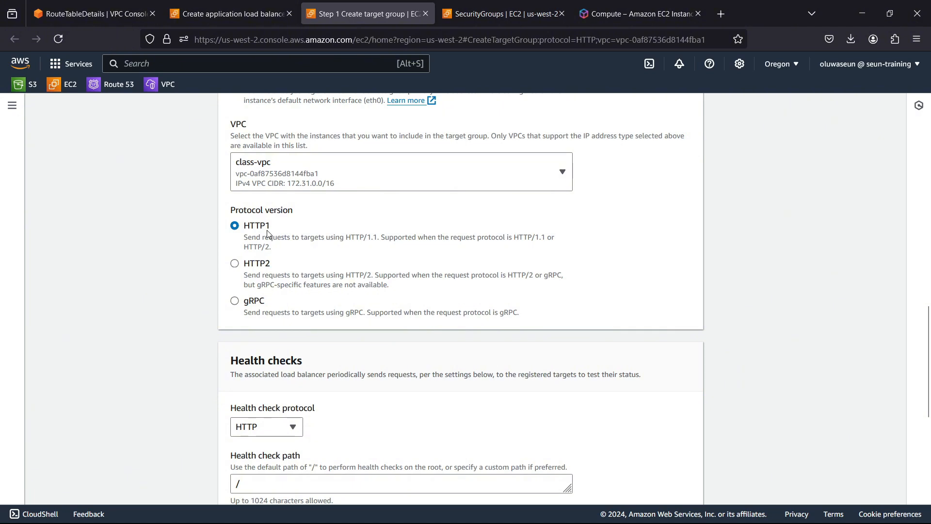
pyautogui.scroll(-2, 268, 234)
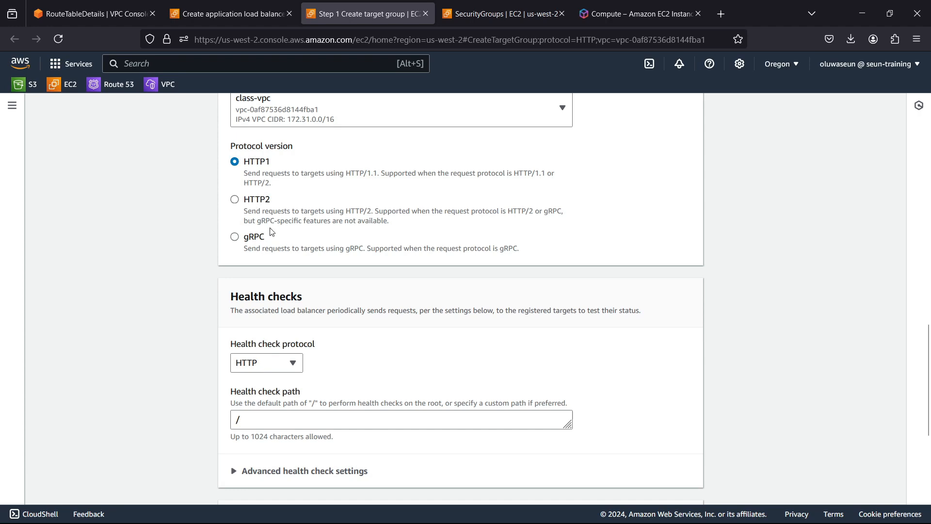
pyautogui.scroll(2, 282, 228)
pyautogui.scroll(-3, 282, 228)
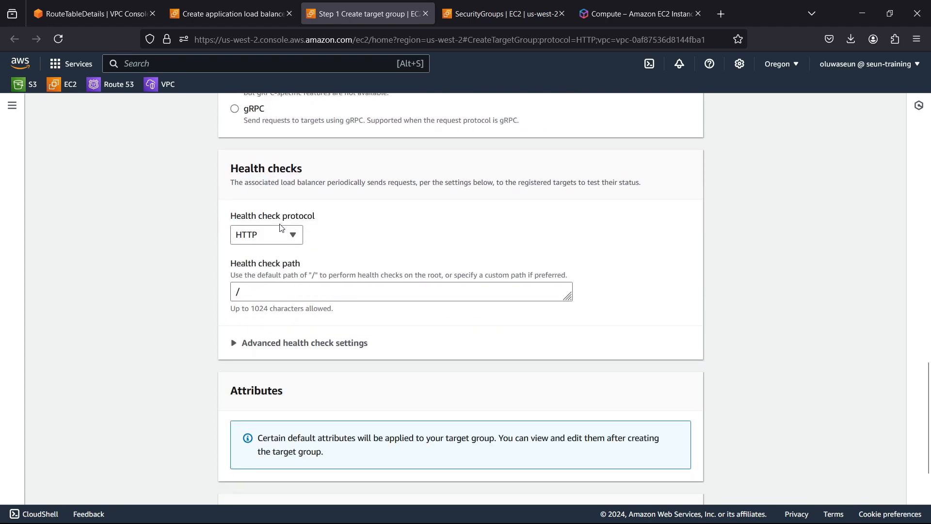
pyautogui.scroll(-2, 282, 228)
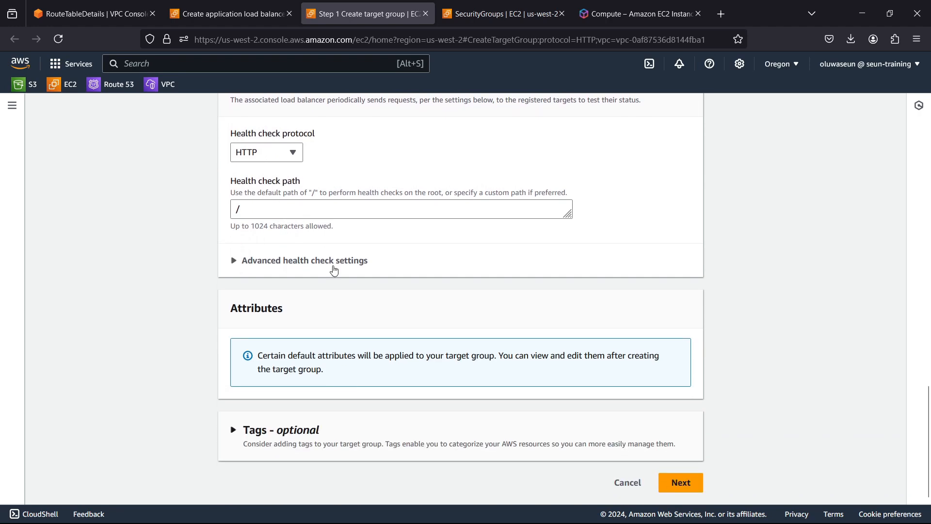
pyautogui.click(681, 482)
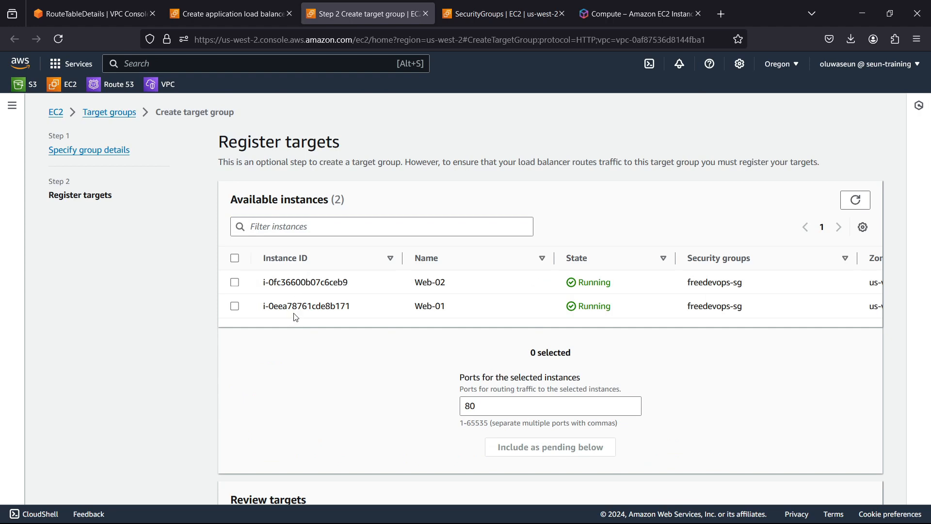
# Add instances Web-01 and Web-02 as pending targets on port 80 and create the target group.
pyautogui.scroll(-2, 298, 313)
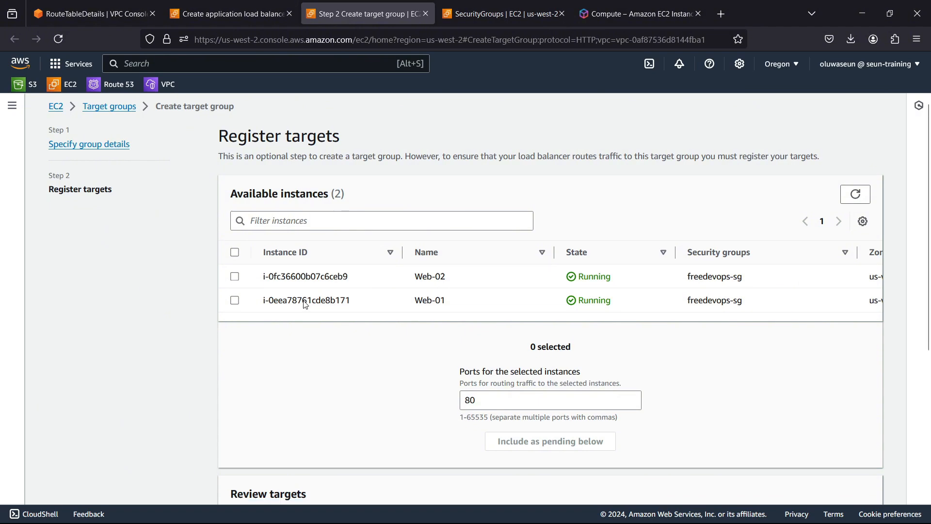
pyautogui.scroll(2, 289, 316)
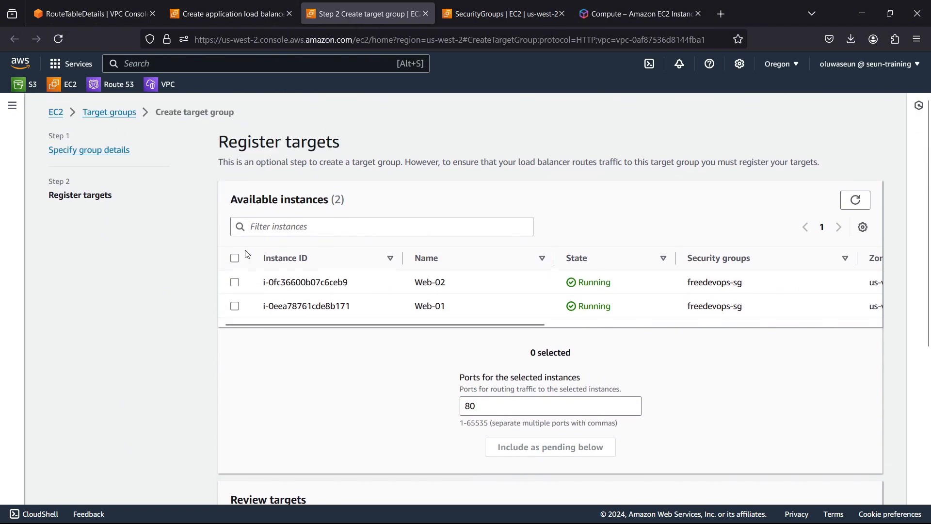
pyautogui.click(235, 258)
pyautogui.scroll(-4, 274, 322)
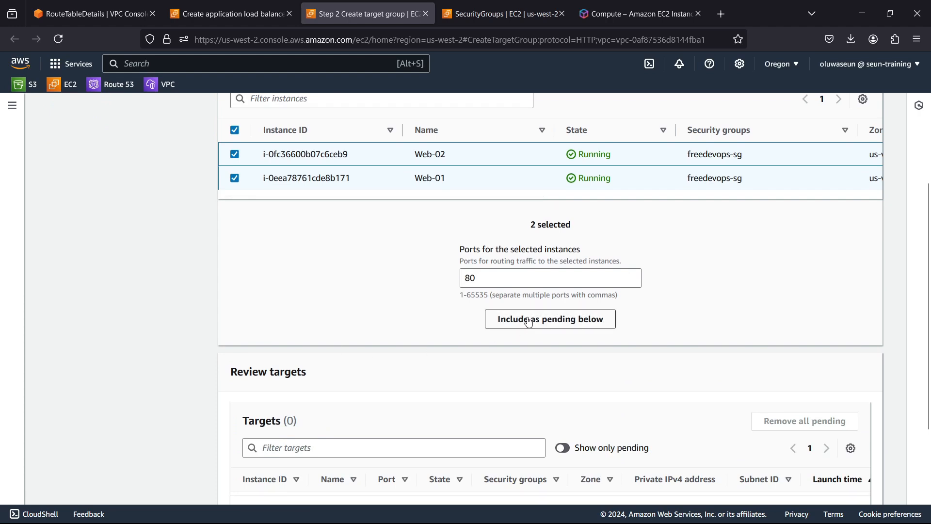
pyautogui.click(475, 277)
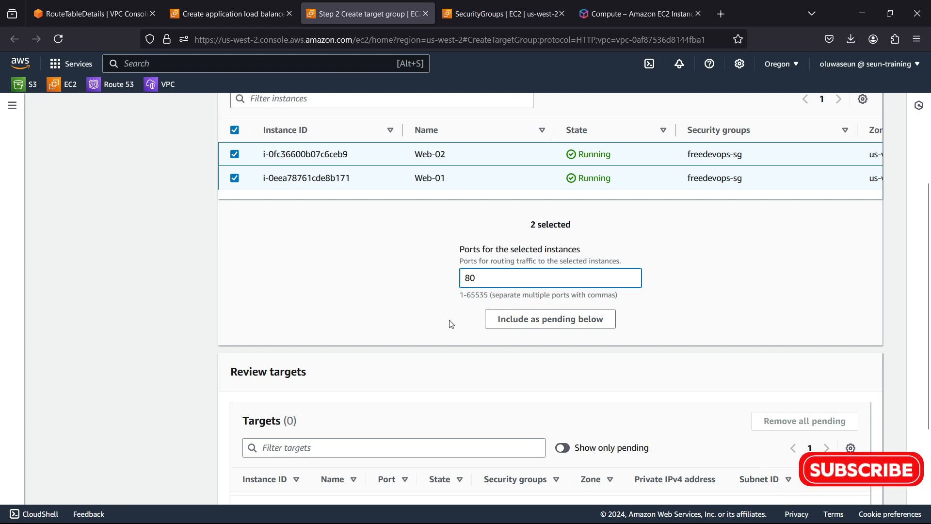
pyautogui.click(547, 320)
pyautogui.scroll(-3, 409, 327)
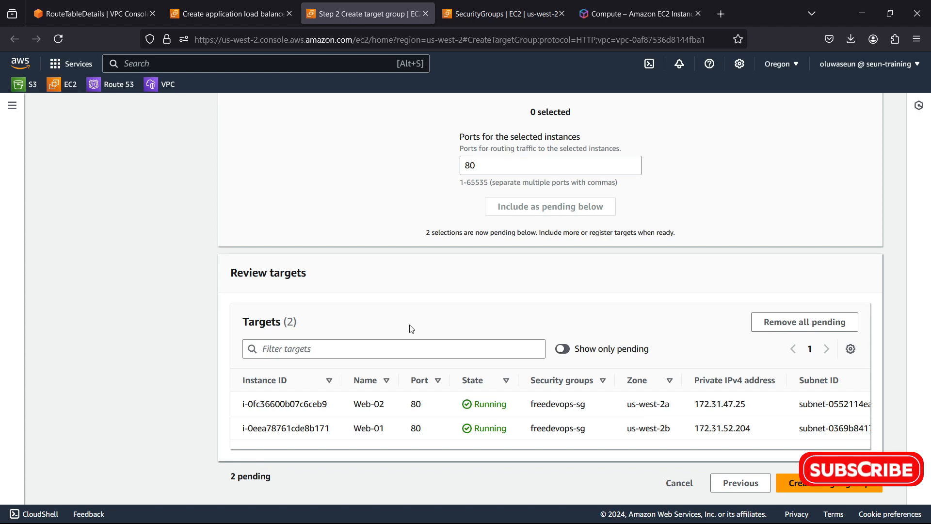
pyautogui.click(838, 484)
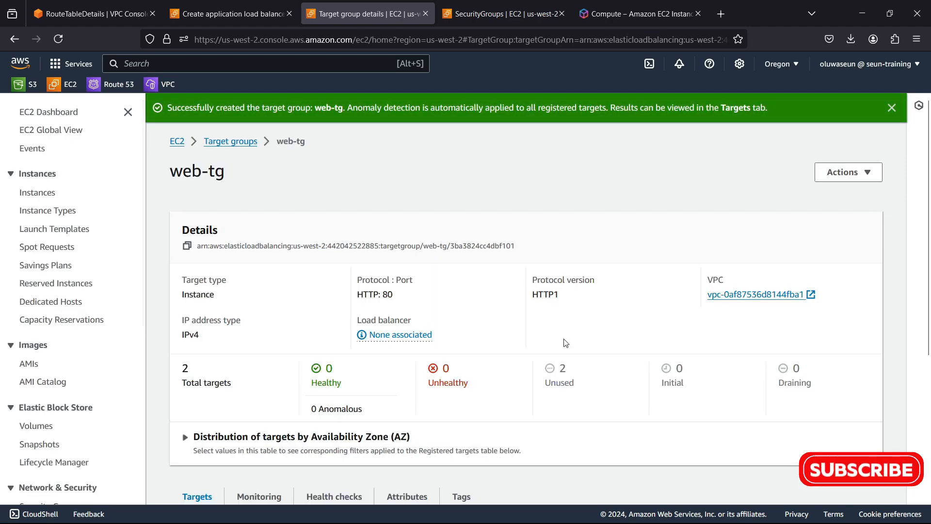
# Examine the health status details of the registered targets in web-tg.
pyautogui.scroll(-3, 565, 344)
pyautogui.scroll(3, 553, 306)
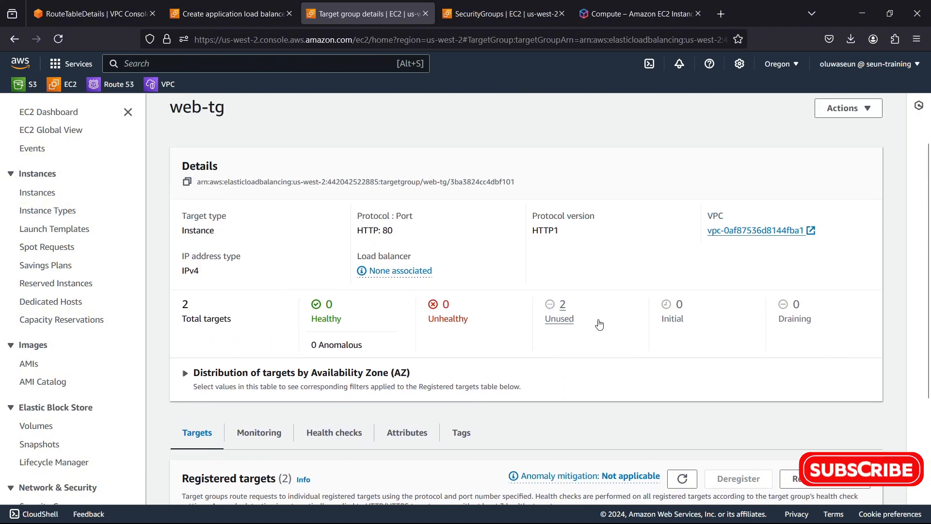
pyautogui.scroll(-3, 597, 322)
pyautogui.moveTo(792, 411); pyautogui.dragTo(880, 412)
pyautogui.moveTo(663, 480); pyautogui.dragTo(762, 482)
pyautogui.moveTo(785, 412); pyautogui.dragTo(871, 414)
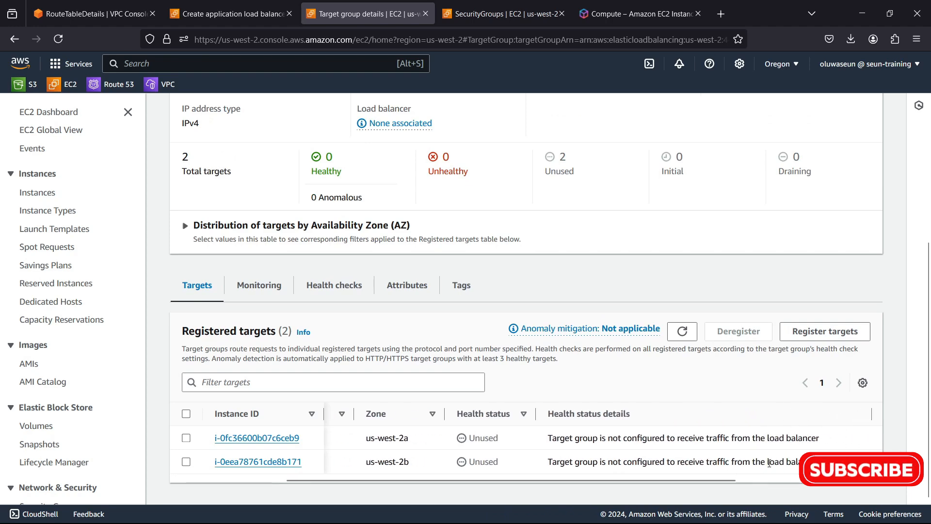
# Return to the load balancer setup and set the HTTP:80 listener's default action to forward to web-tg.
pyautogui.click(207, 9)
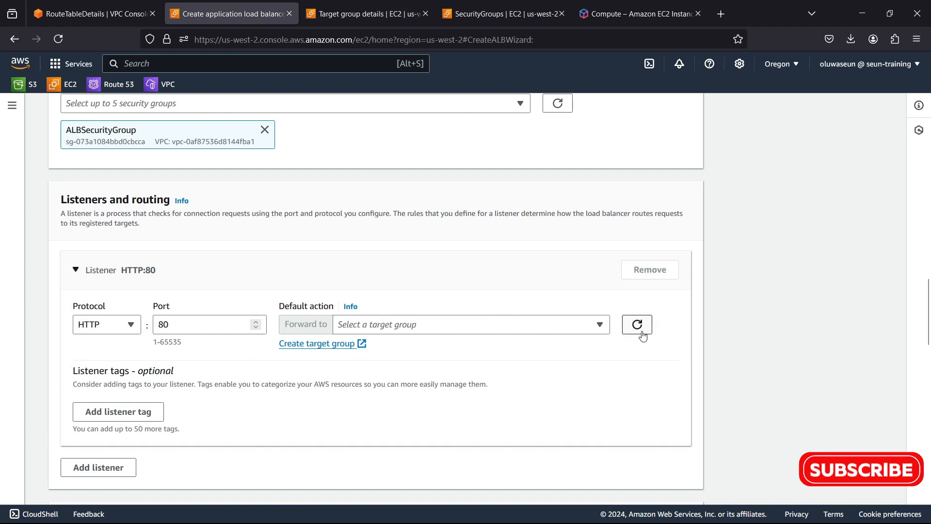
pyautogui.click(548, 325)
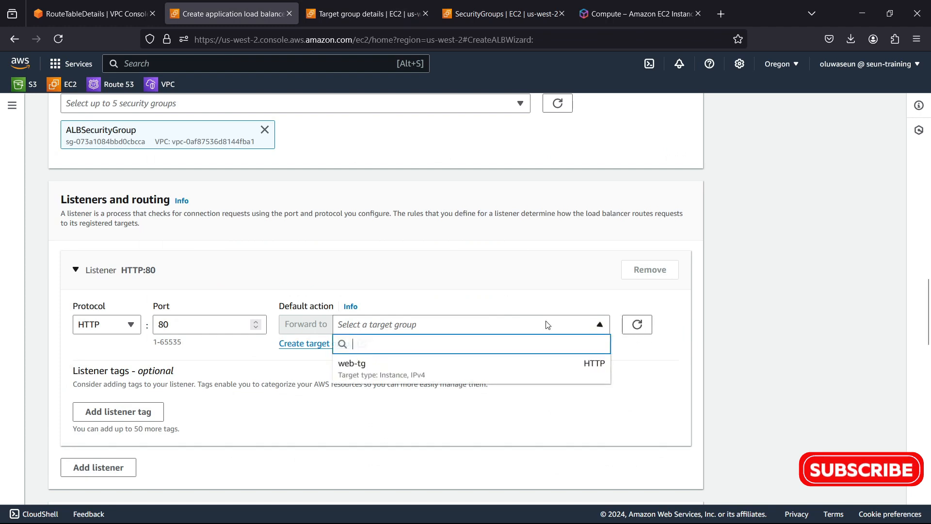
pyautogui.click(480, 376)
# Leave tags, WAF and Global Accelerator unset, review the configuration summary, and create the load balancer class-lb.
pyautogui.scroll(-4, 499, 362)
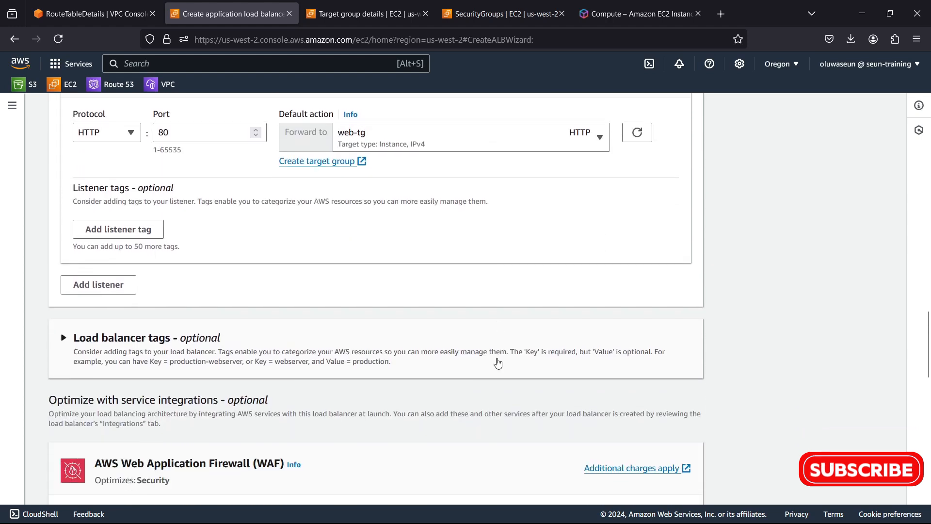
pyautogui.scroll(-4, 498, 362)
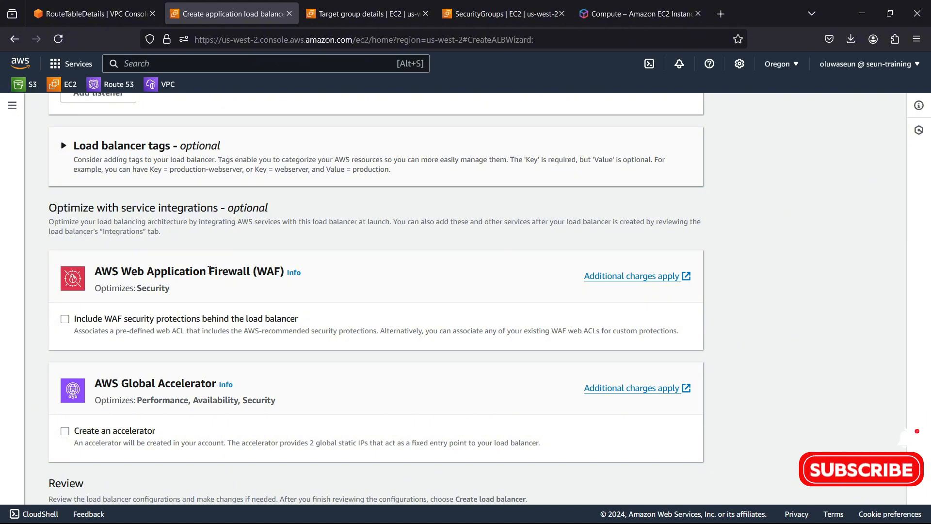
pyautogui.scroll(-5, 337, 301)
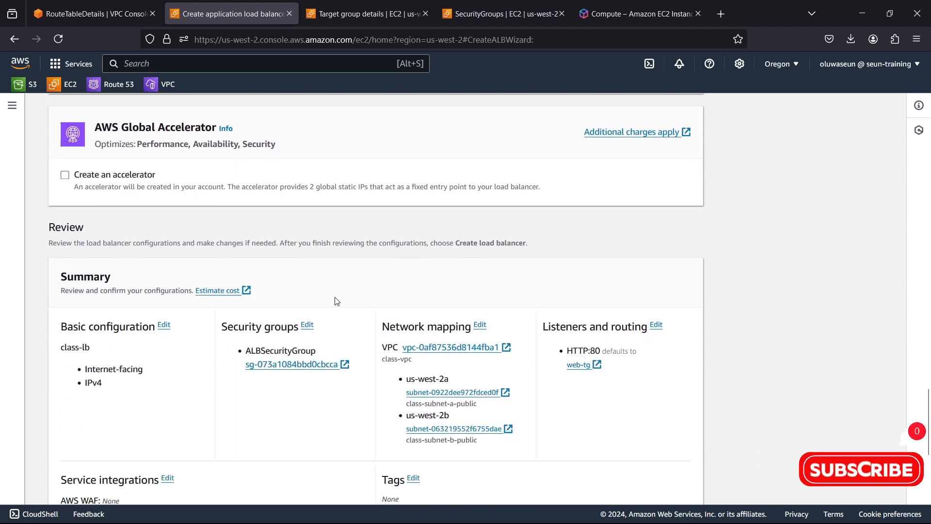
pyautogui.scroll(-3, 358, 297)
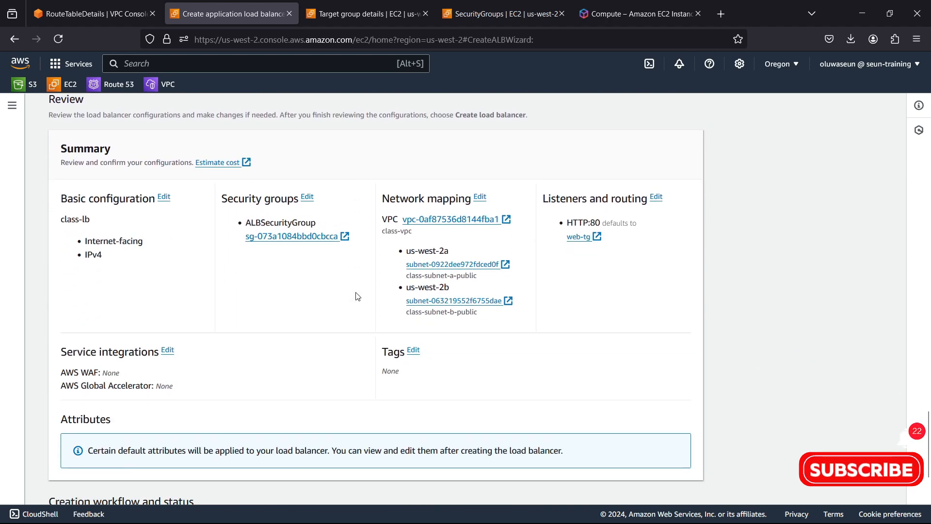
pyautogui.scroll(-3, 357, 297)
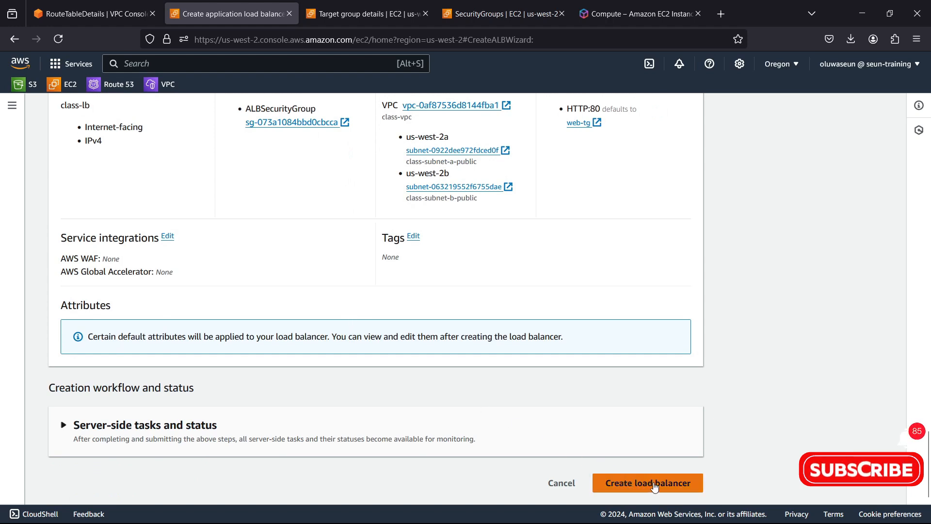
pyautogui.click(671, 487)
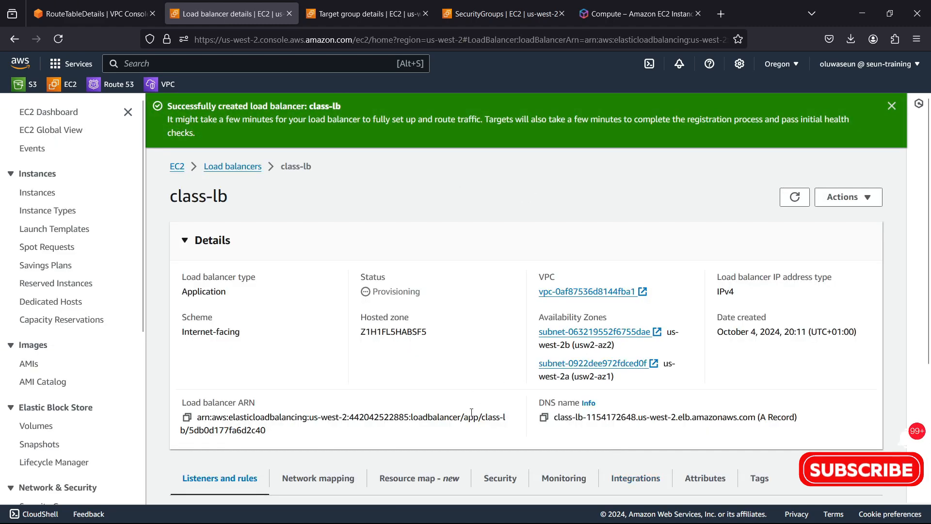
# Examine the new load balancer's details, including its DNS name.
pyautogui.scroll(-3, 473, 410)
pyautogui.scroll(3, 473, 410)
pyautogui.scroll(-3, 472, 410)
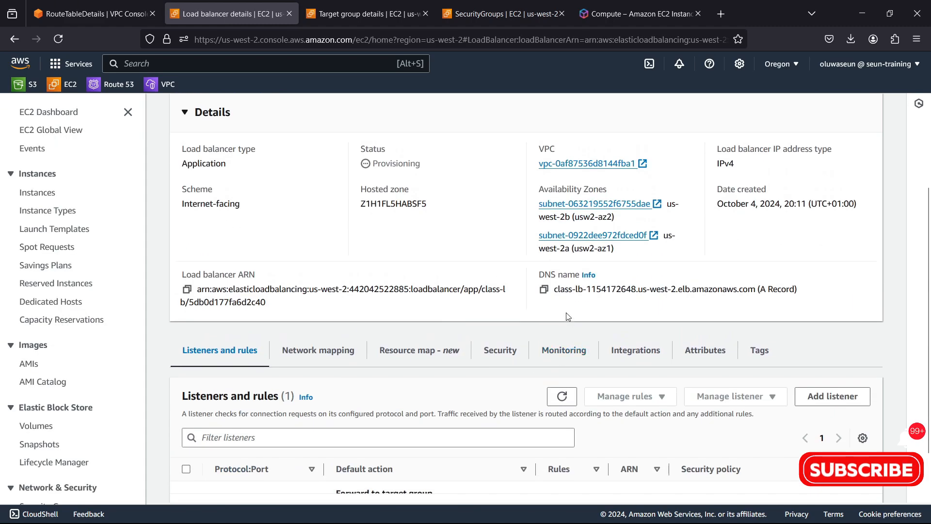
pyautogui.moveTo(555, 290); pyautogui.dragTo(805, 287)
pyautogui.click(779, 298)
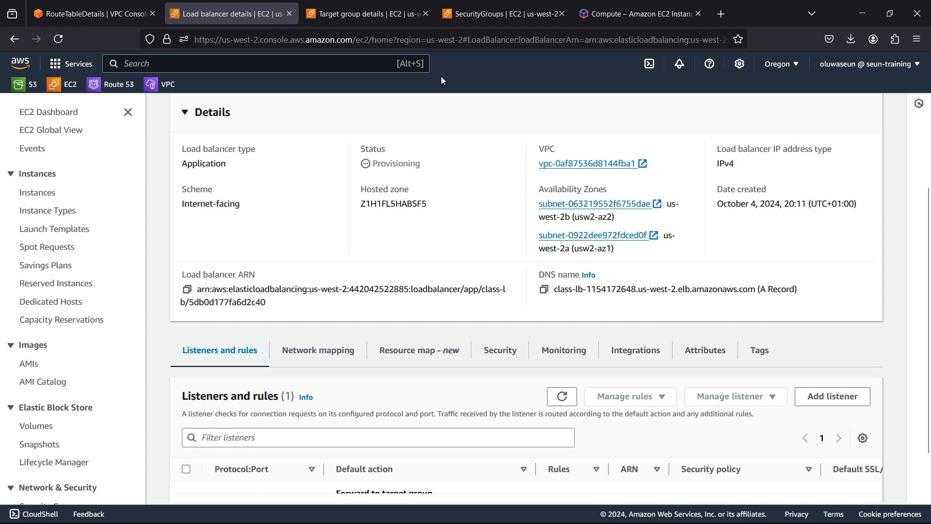
# Return to the web-tg target group, refresh its registered targets, and check their health status details.
pyautogui.click(365, 13)
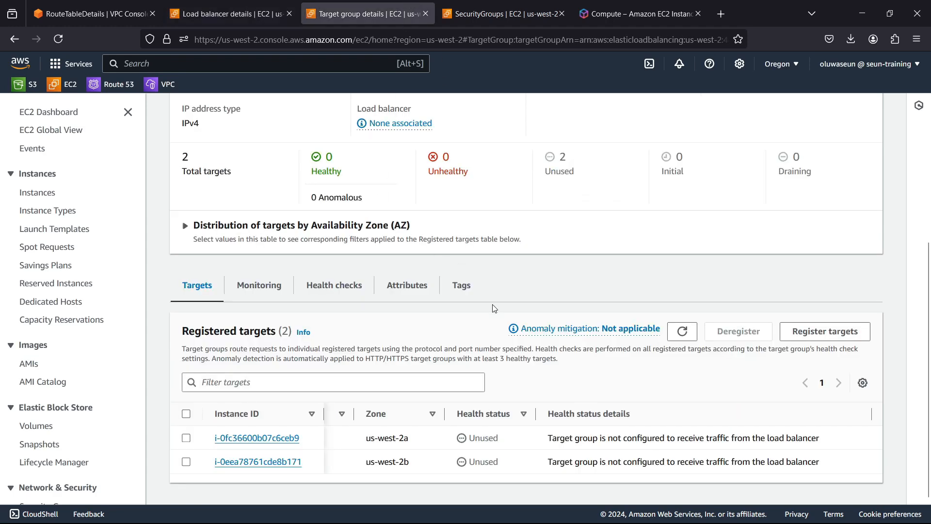
pyautogui.scroll(5, 492, 307)
pyautogui.scroll(-5, 493, 307)
pyautogui.click(686, 338)
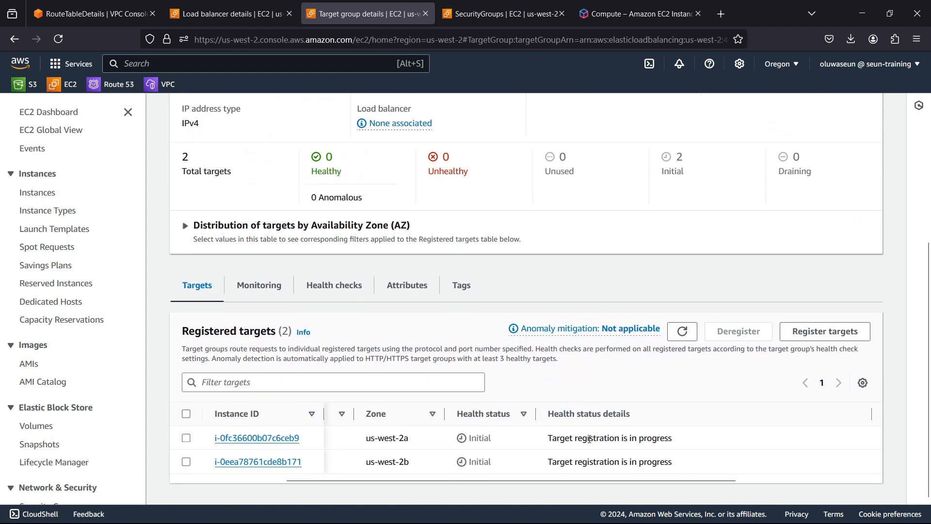
pyautogui.moveTo(542, 438); pyautogui.dragTo(682, 435)
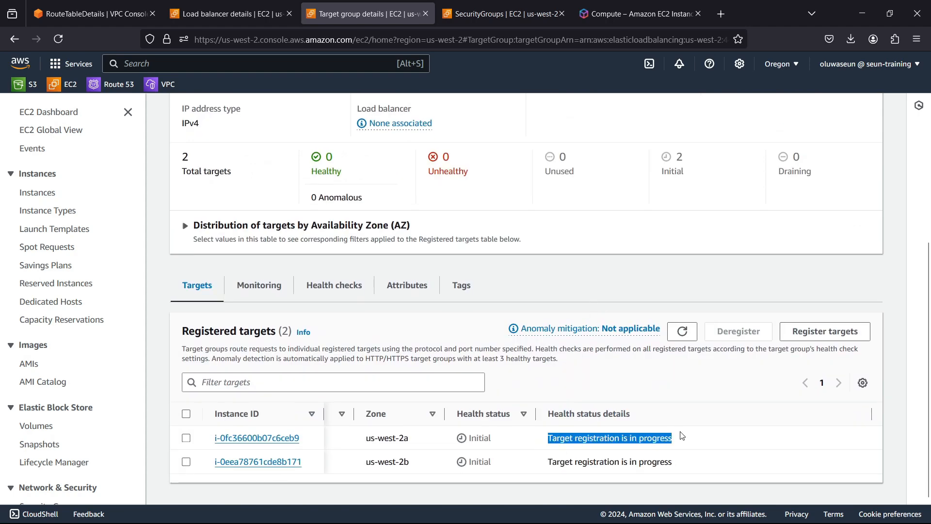
pyautogui.click(655, 439)
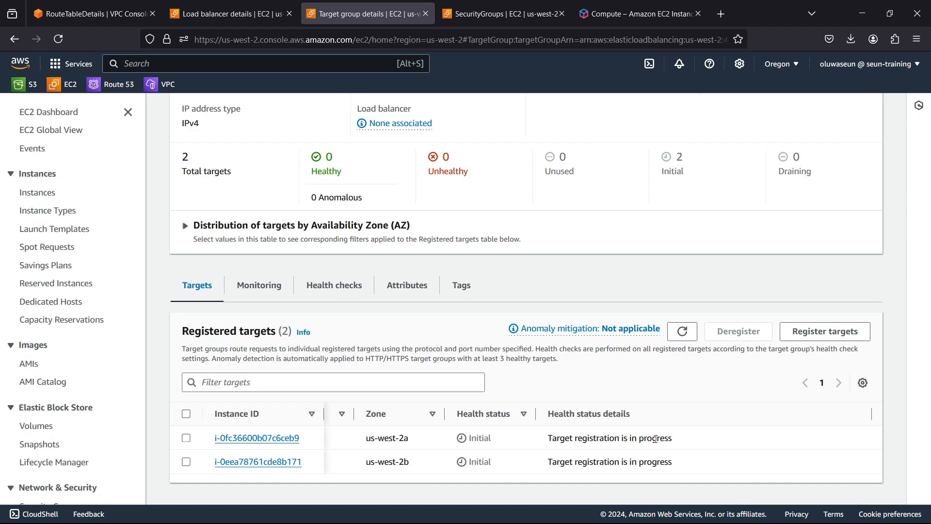
# Refresh web-tg's registered targets, and check the status of load balancer class-lb on its refreshed details page.
pyautogui.click(677, 328)
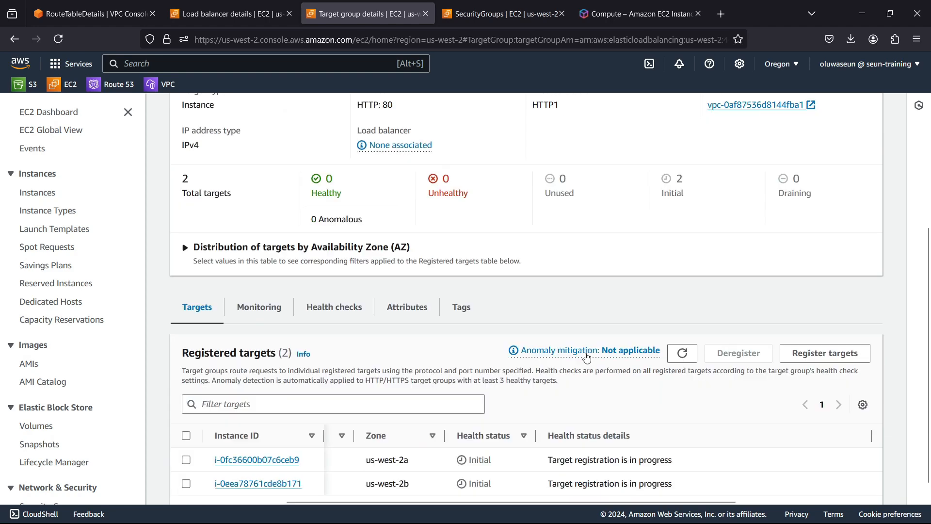
pyautogui.scroll(5, 588, 396)
pyautogui.click(228, 14)
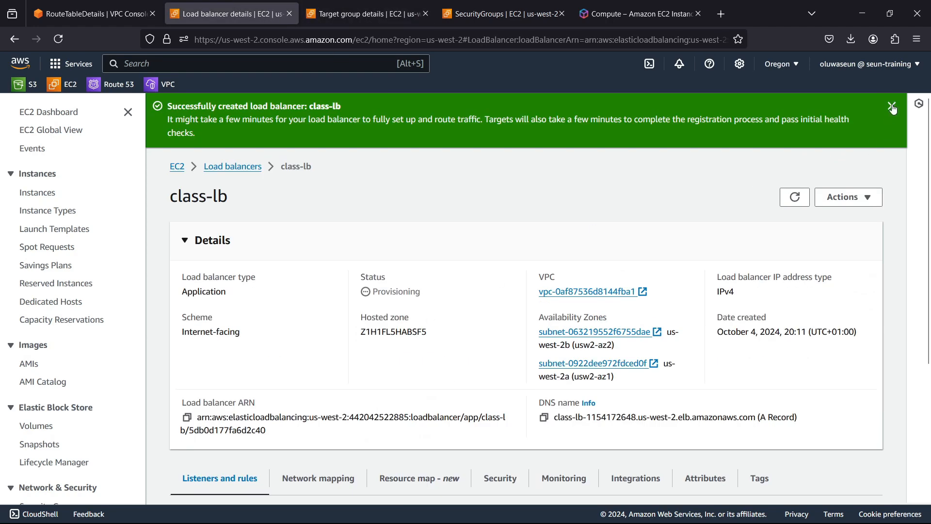
pyautogui.click(892, 109)
pyautogui.click(795, 142)
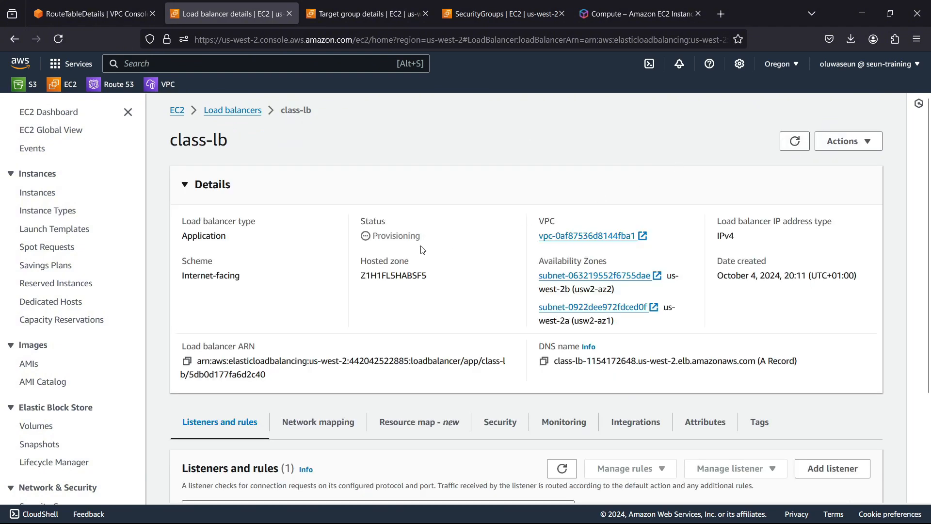
pyautogui.moveTo(369, 236); pyautogui.dragTo(417, 235)
pyautogui.click(401, 235)
pyautogui.scroll(-3, 397, 262)
pyautogui.scroll(3, 408, 271)
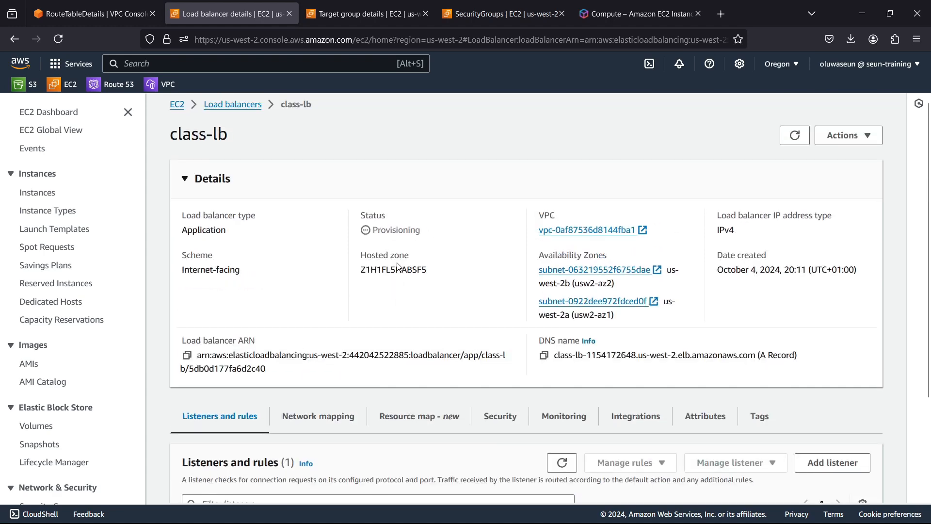
pyautogui.scroll(-3, 422, 286)
pyautogui.scroll(3, 435, 295)
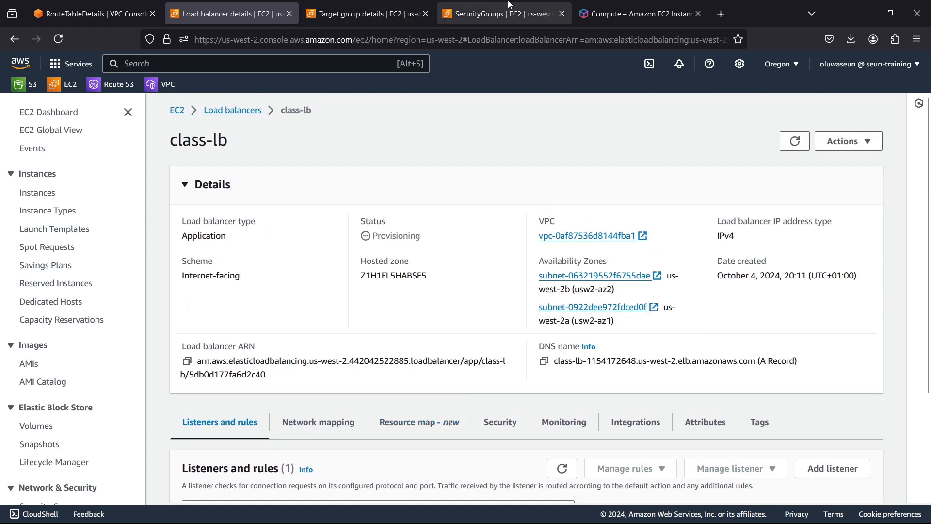
# Go back to the web-tg target group and refresh its list of registered targets.
pyautogui.click(364, 13)
pyautogui.scroll(-4, 414, 247)
pyautogui.scroll(4, 414, 248)
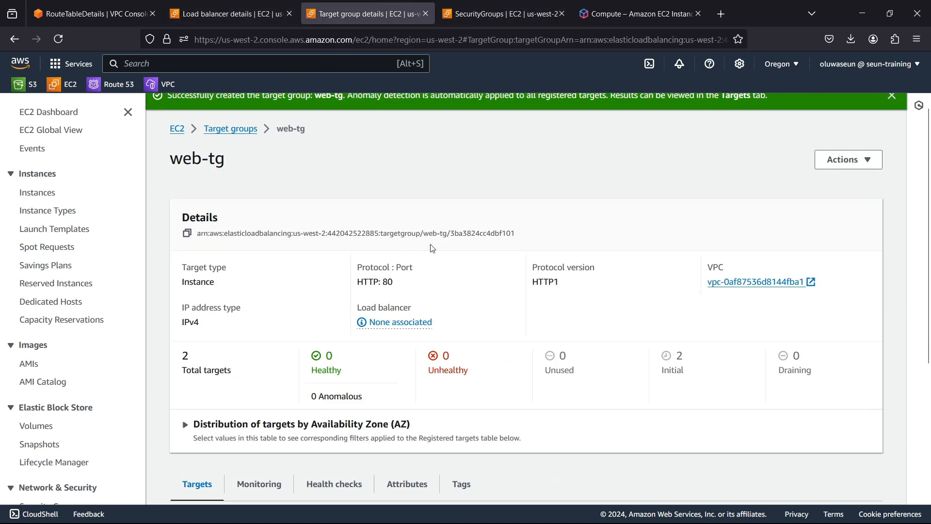
pyautogui.scroll(-4, 432, 248)
pyautogui.click(691, 358)
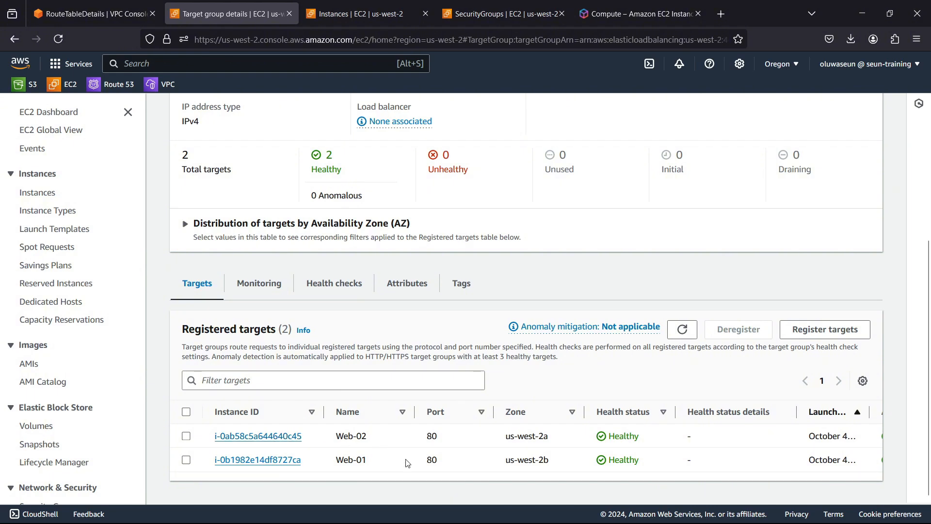
# Examine the Availability Zones and health status of the Web-01 and Web-02 targets in web-tg.
pyautogui.moveTo(513, 435); pyautogui.dragTo(557, 437)
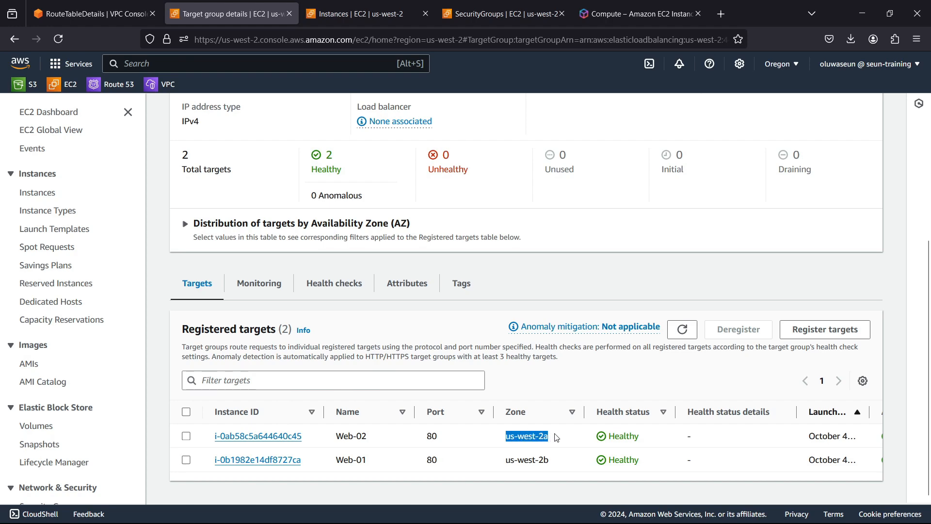
pyautogui.moveTo(505, 460); pyautogui.dragTo(537, 459)
pyautogui.click(558, 460)
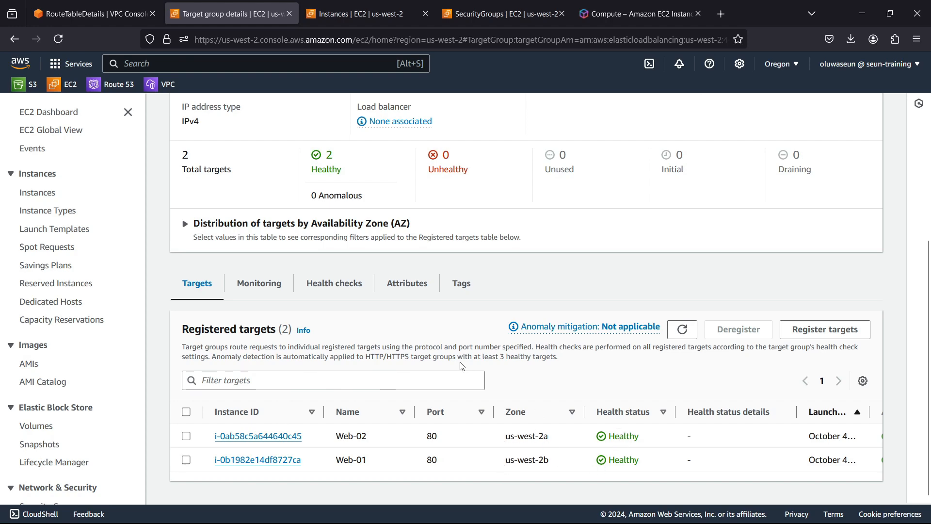
pyautogui.scroll(4, 316, 342)
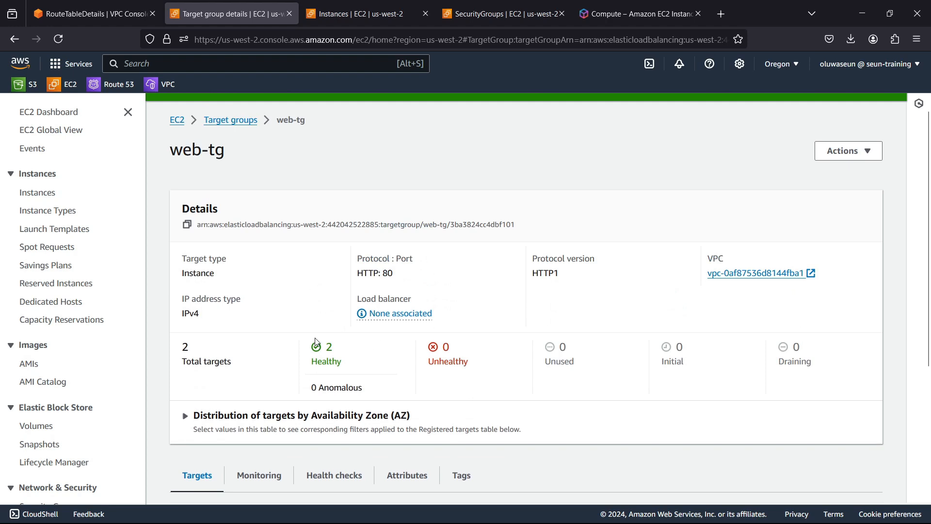
# Review the details of Web-02 and Web-01 in the instances list, including their public and private IPv4 addresses.
pyautogui.click(362, 13)
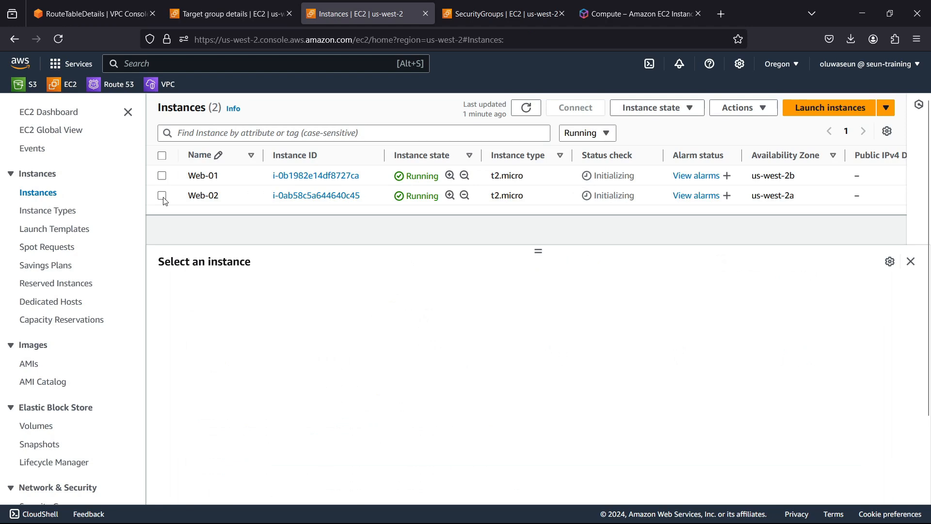
pyautogui.click(183, 201)
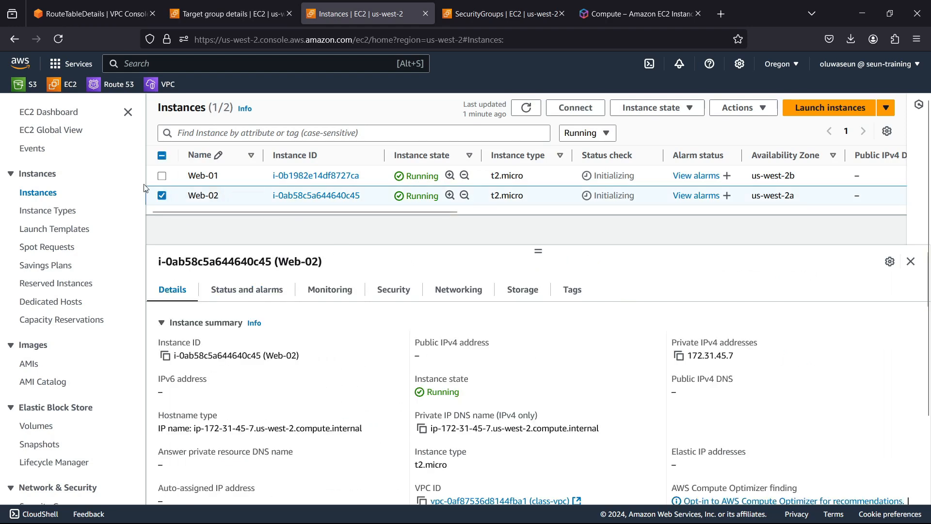
pyautogui.click(162, 195)
pyautogui.click(162, 176)
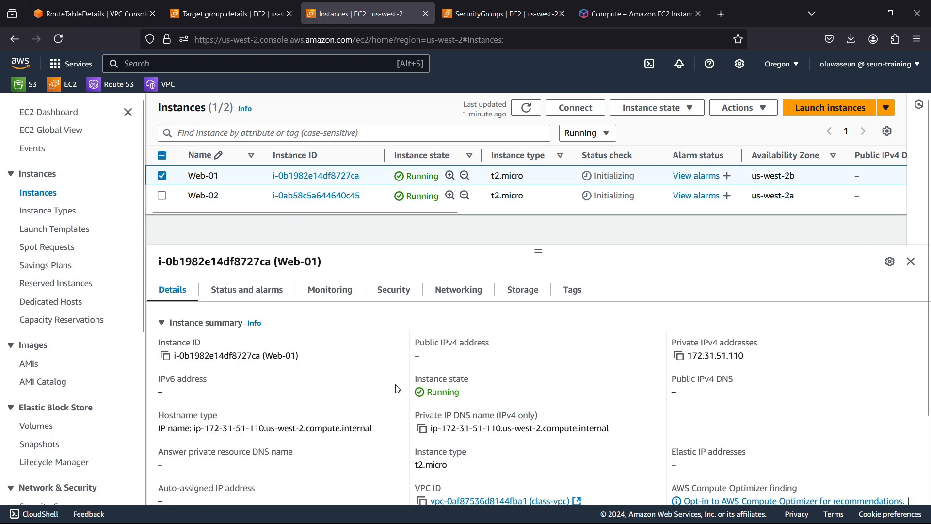
pyautogui.click(162, 175)
# Return to the web-tg target group and check its target health summary.
pyautogui.click(228, 13)
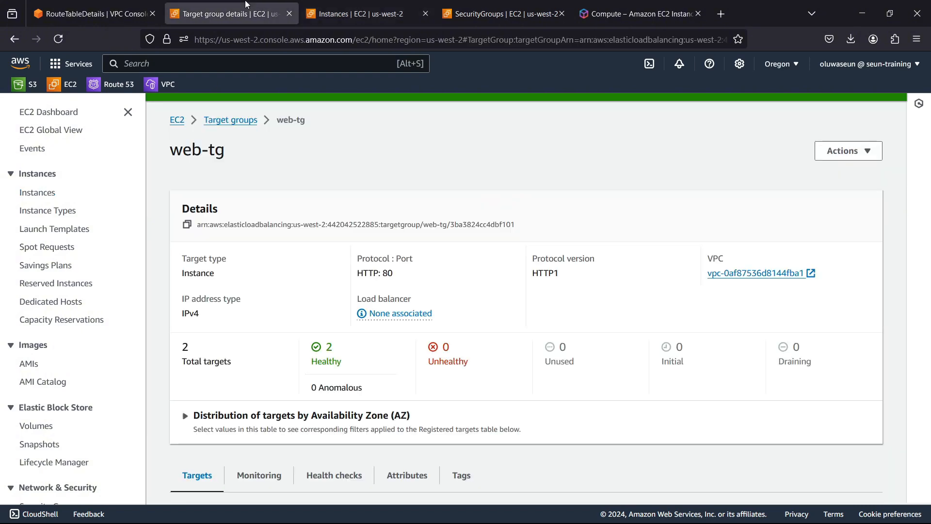
pyautogui.scroll(-4, 364, 349)
pyautogui.scroll(4, 365, 349)
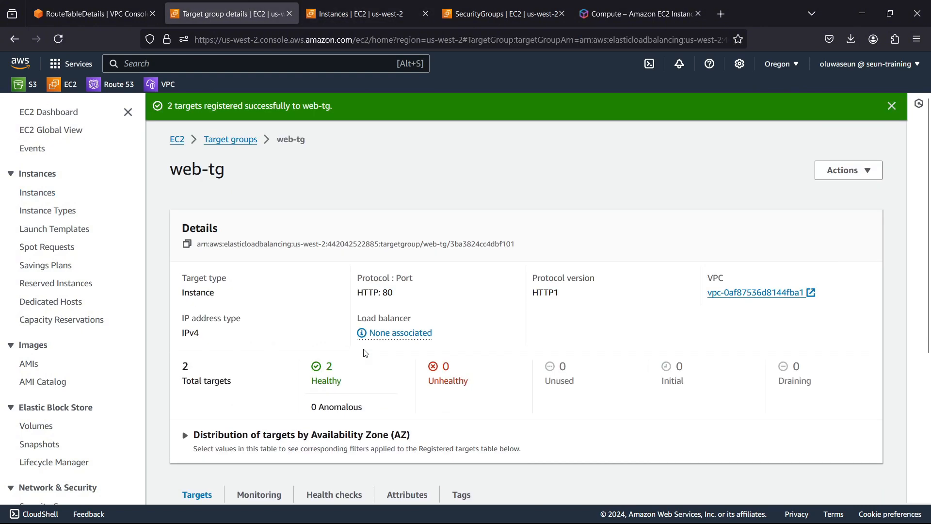
# Open class-lb's details from the load balancers list and copy its DNS name.
pyautogui.scroll(-2, 57, 287)
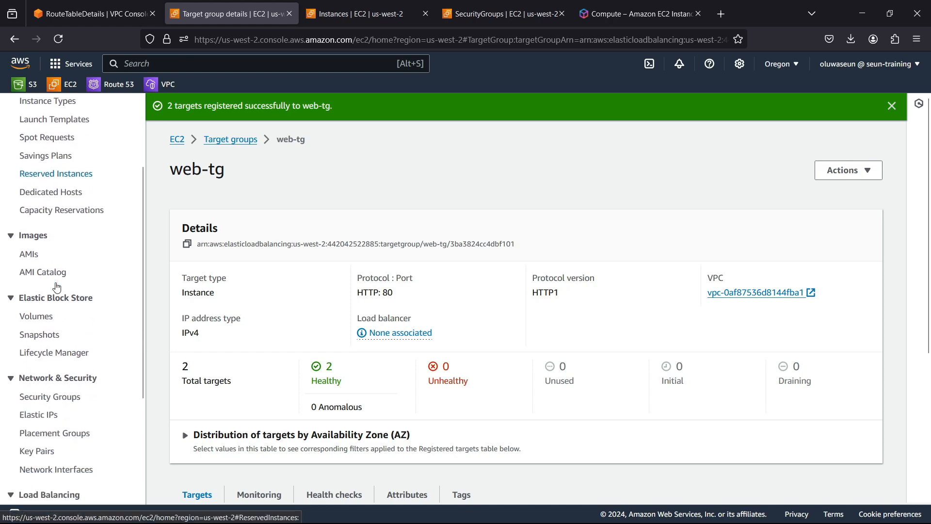
pyautogui.scroll(-3, 56, 287)
pyautogui.click(53, 349)
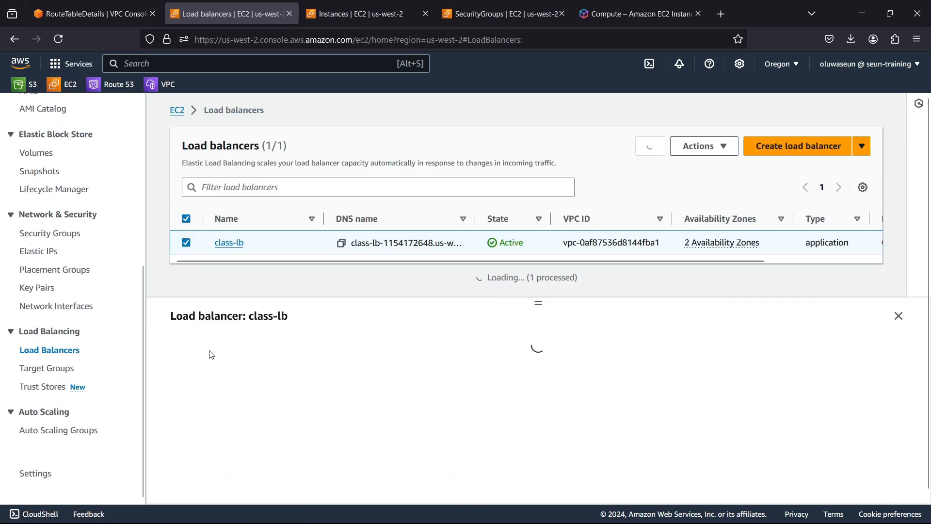
pyautogui.click(228, 244)
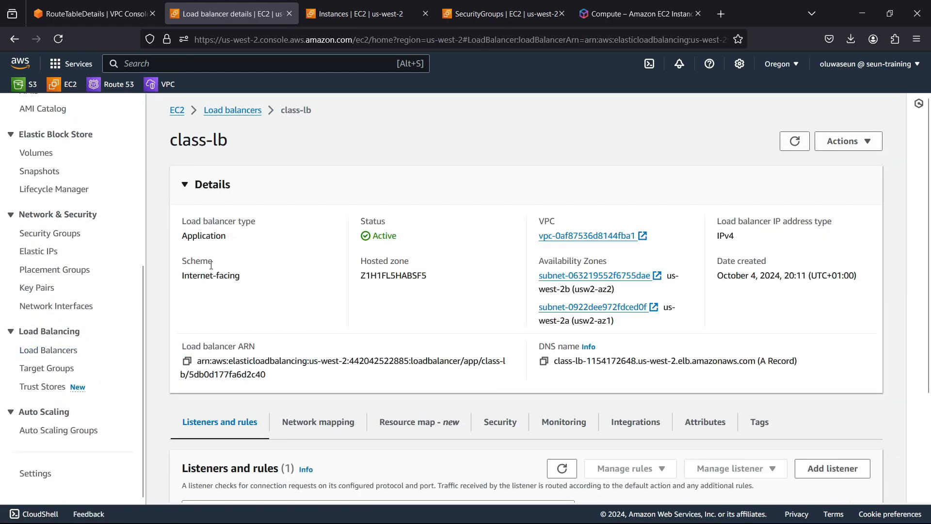
pyautogui.click(543, 360)
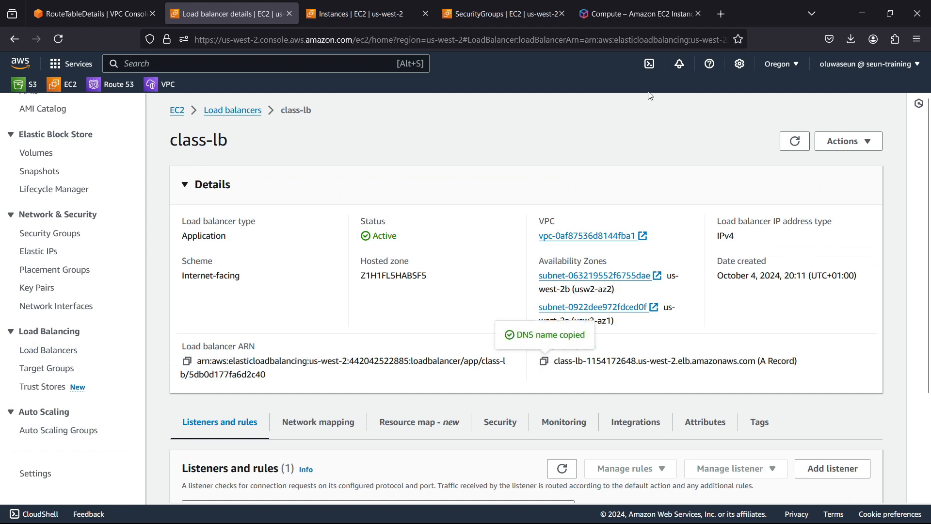
# Open the copied class-lb DNS name in a new browser tab.
pyautogui.click(720, 12)
pyautogui.hotkey('ctrl', 'v')
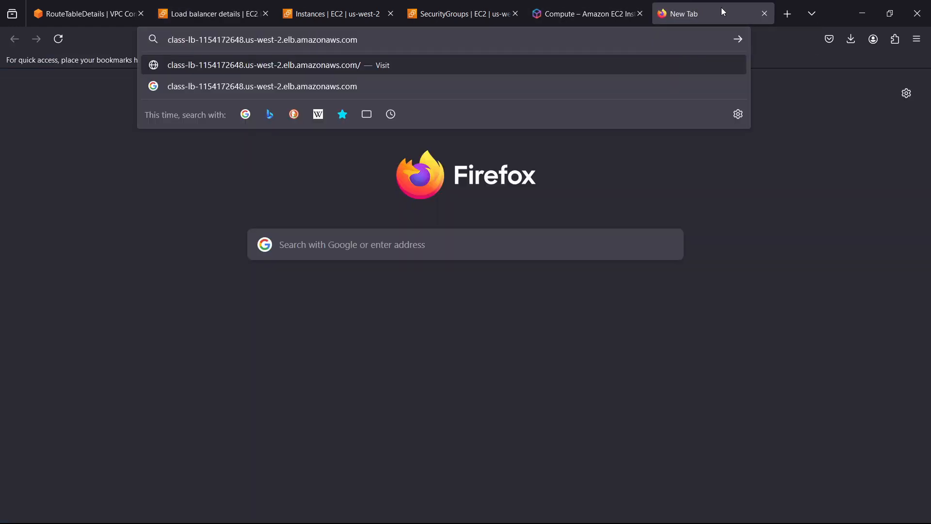
pyautogui.press('Return')
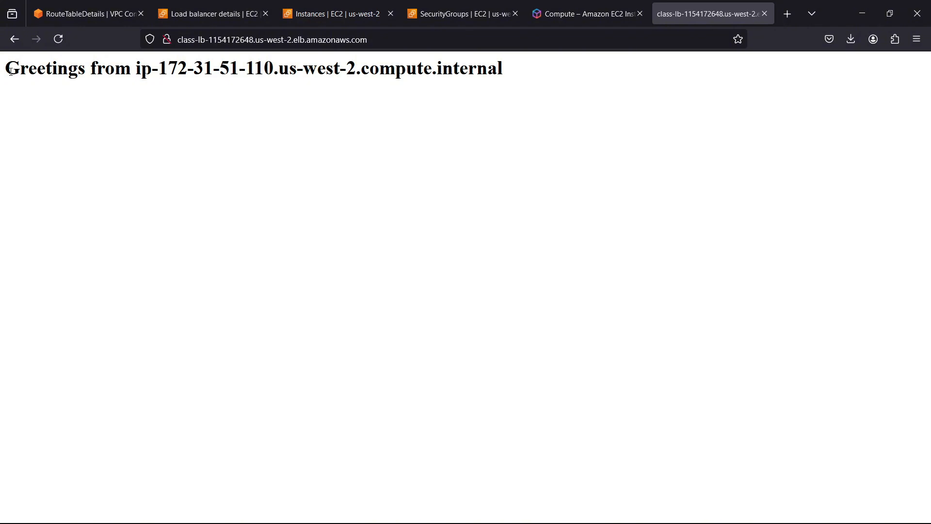
# Read the server's internal hostname in the greeting, and reload the page several times to check which server answers.
pyautogui.moveTo(11, 72); pyautogui.dragTo(259, 67)
pyautogui.click(242, 68)
pyautogui.click(58, 38)
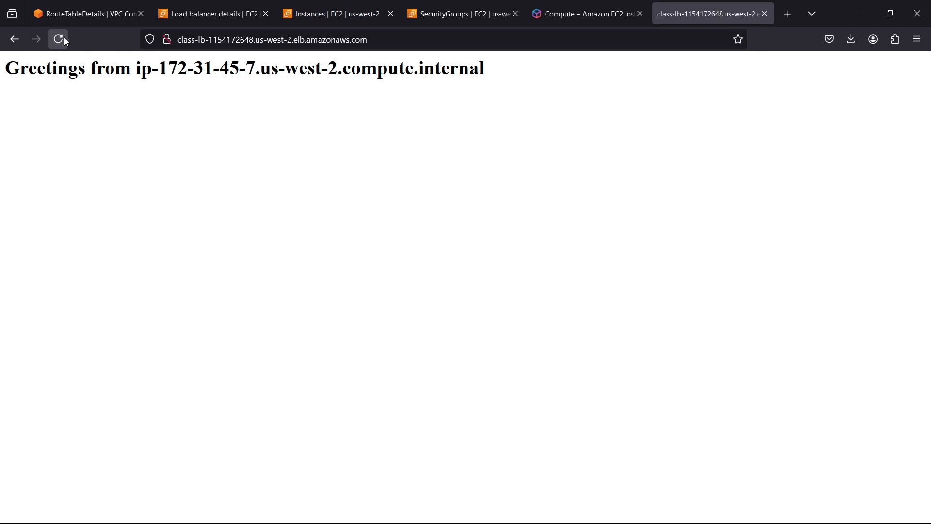
pyautogui.click(64, 39)
pyautogui.click(63, 40)
pyautogui.click(59, 39)
pyautogui.click(58, 39)
pyautogui.click(58, 39)
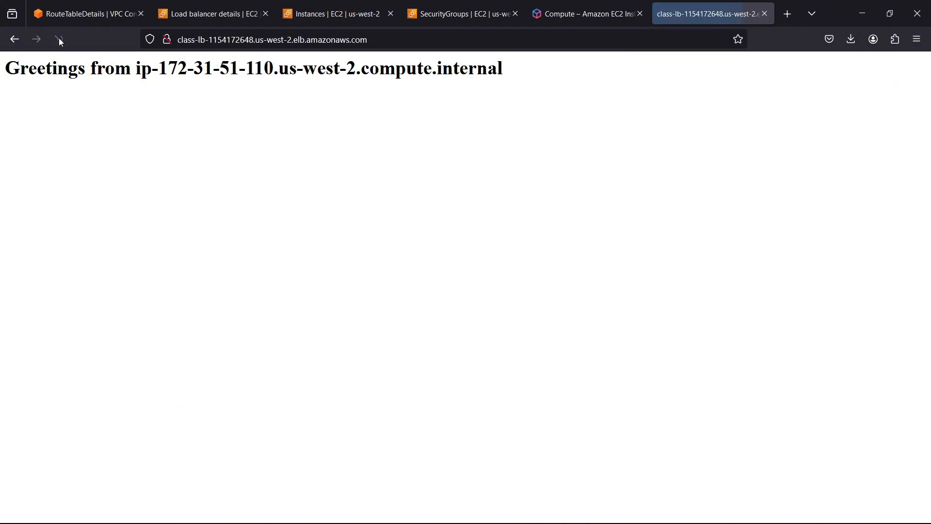
# Compare the address in the greeting with the private IPv4 addresses of Web-02 and Web-01.
pyautogui.moveTo(220, 65); pyautogui.dragTo(273, 67)
pyautogui.click(335, 14)
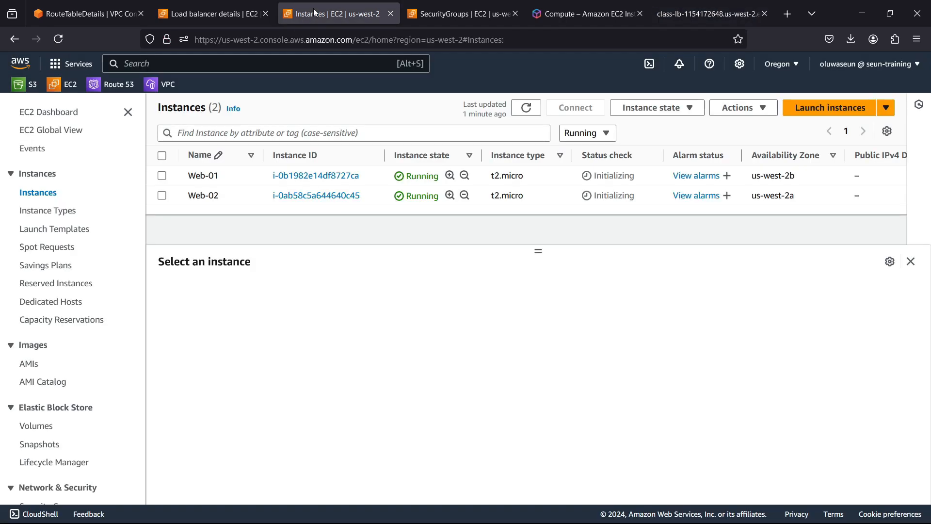
pyautogui.click(162, 196)
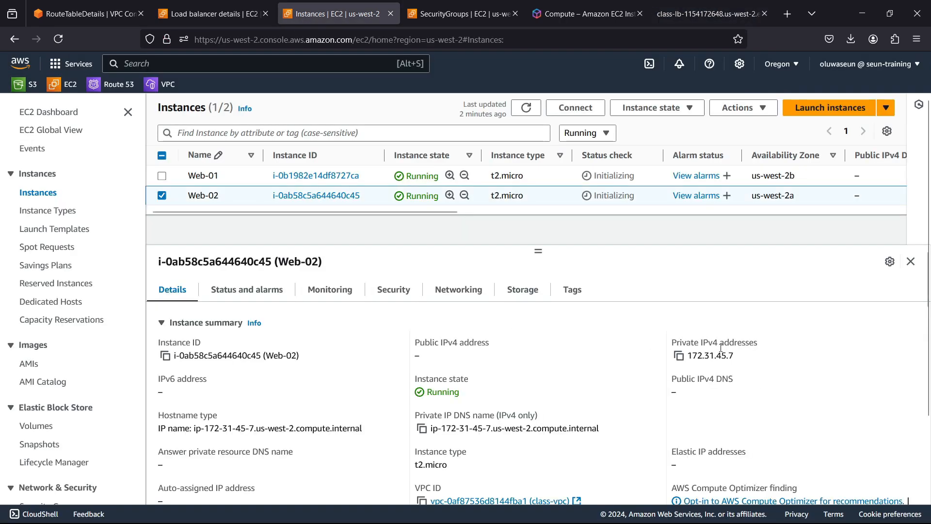
pyautogui.click(708, 13)
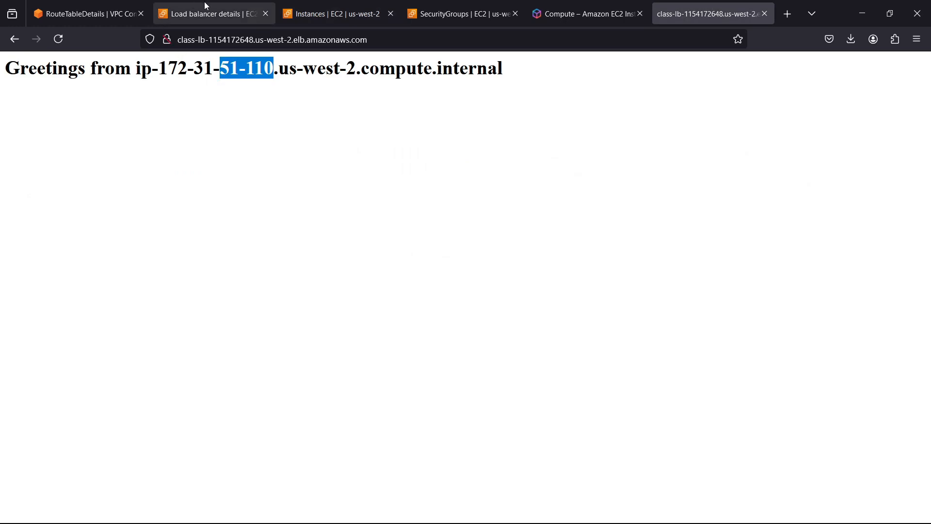
pyautogui.click(335, 14)
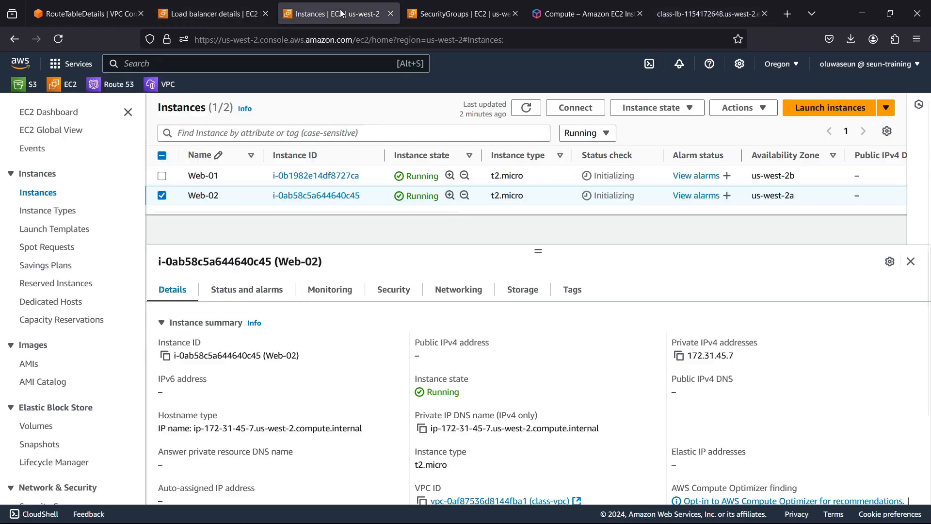
pyautogui.click(162, 195)
pyautogui.click(162, 175)
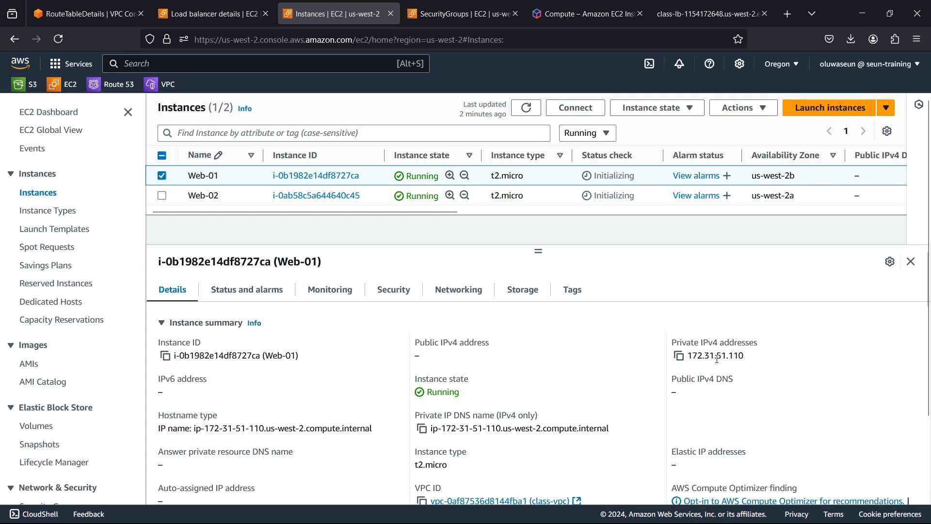
# Return to the load balancer's web page and reload it to check which server responds.
pyautogui.click(710, 14)
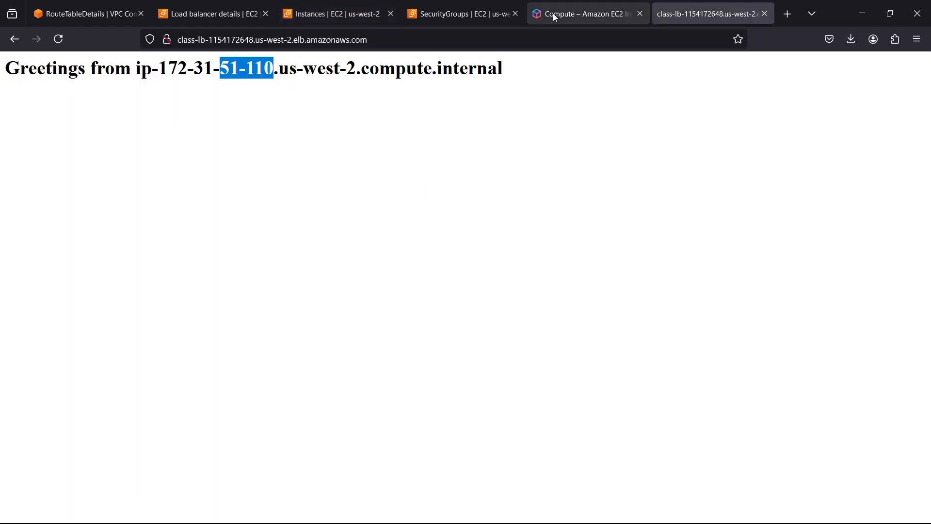
pyautogui.click(51, 42)
pyautogui.click(59, 41)
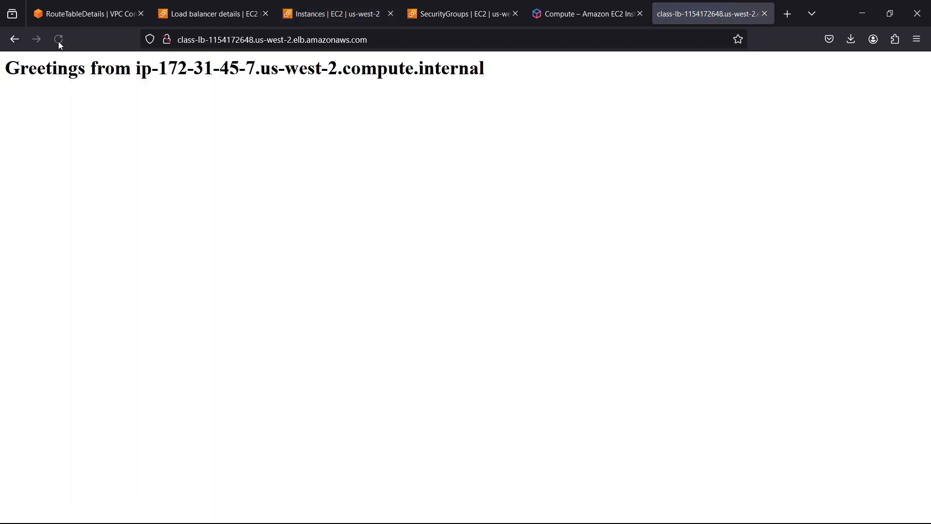
# Check the private IPv4 addresses of Web-01 and Web-02 again, and reload the load balancer's web page to compare the responding server.
pyautogui.click(210, 13)
pyautogui.click(88, 13)
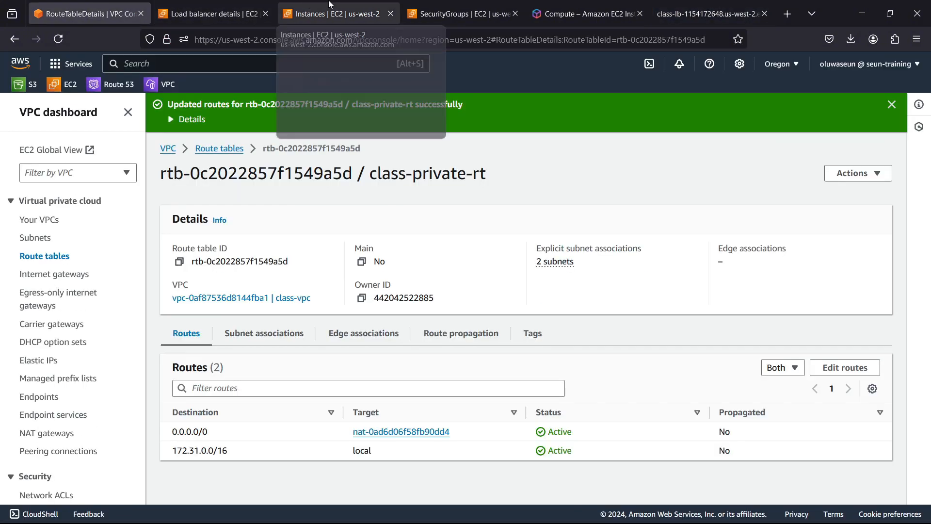
pyautogui.click(335, 13)
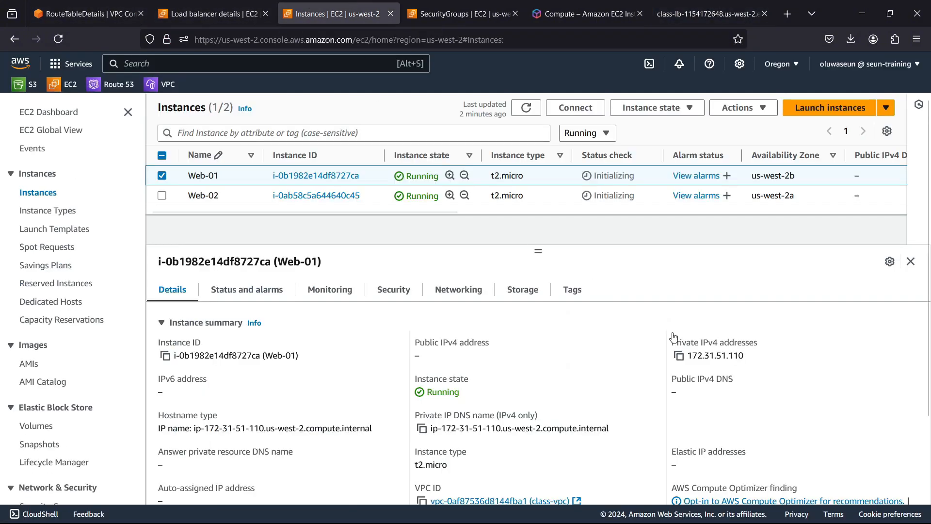
pyautogui.click(163, 177)
pyautogui.click(162, 196)
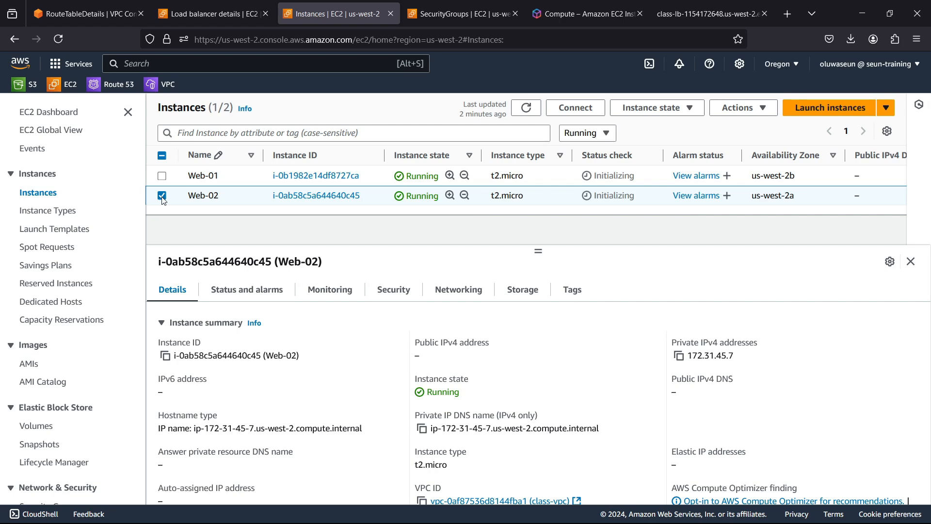
pyautogui.click(689, 5)
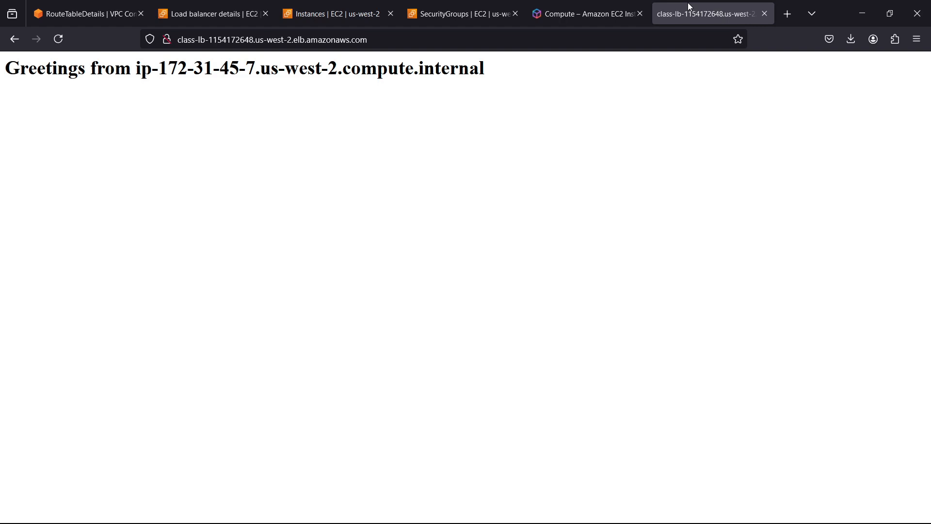
pyautogui.click(58, 39)
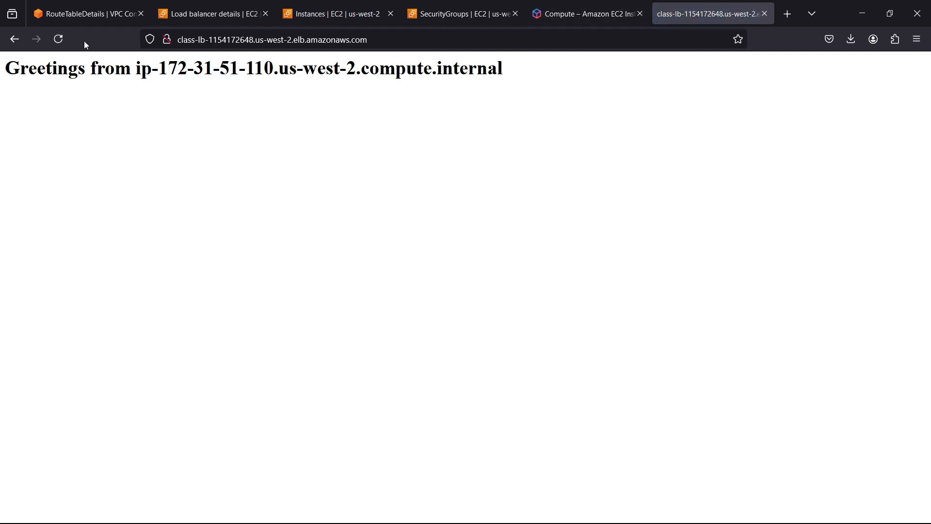